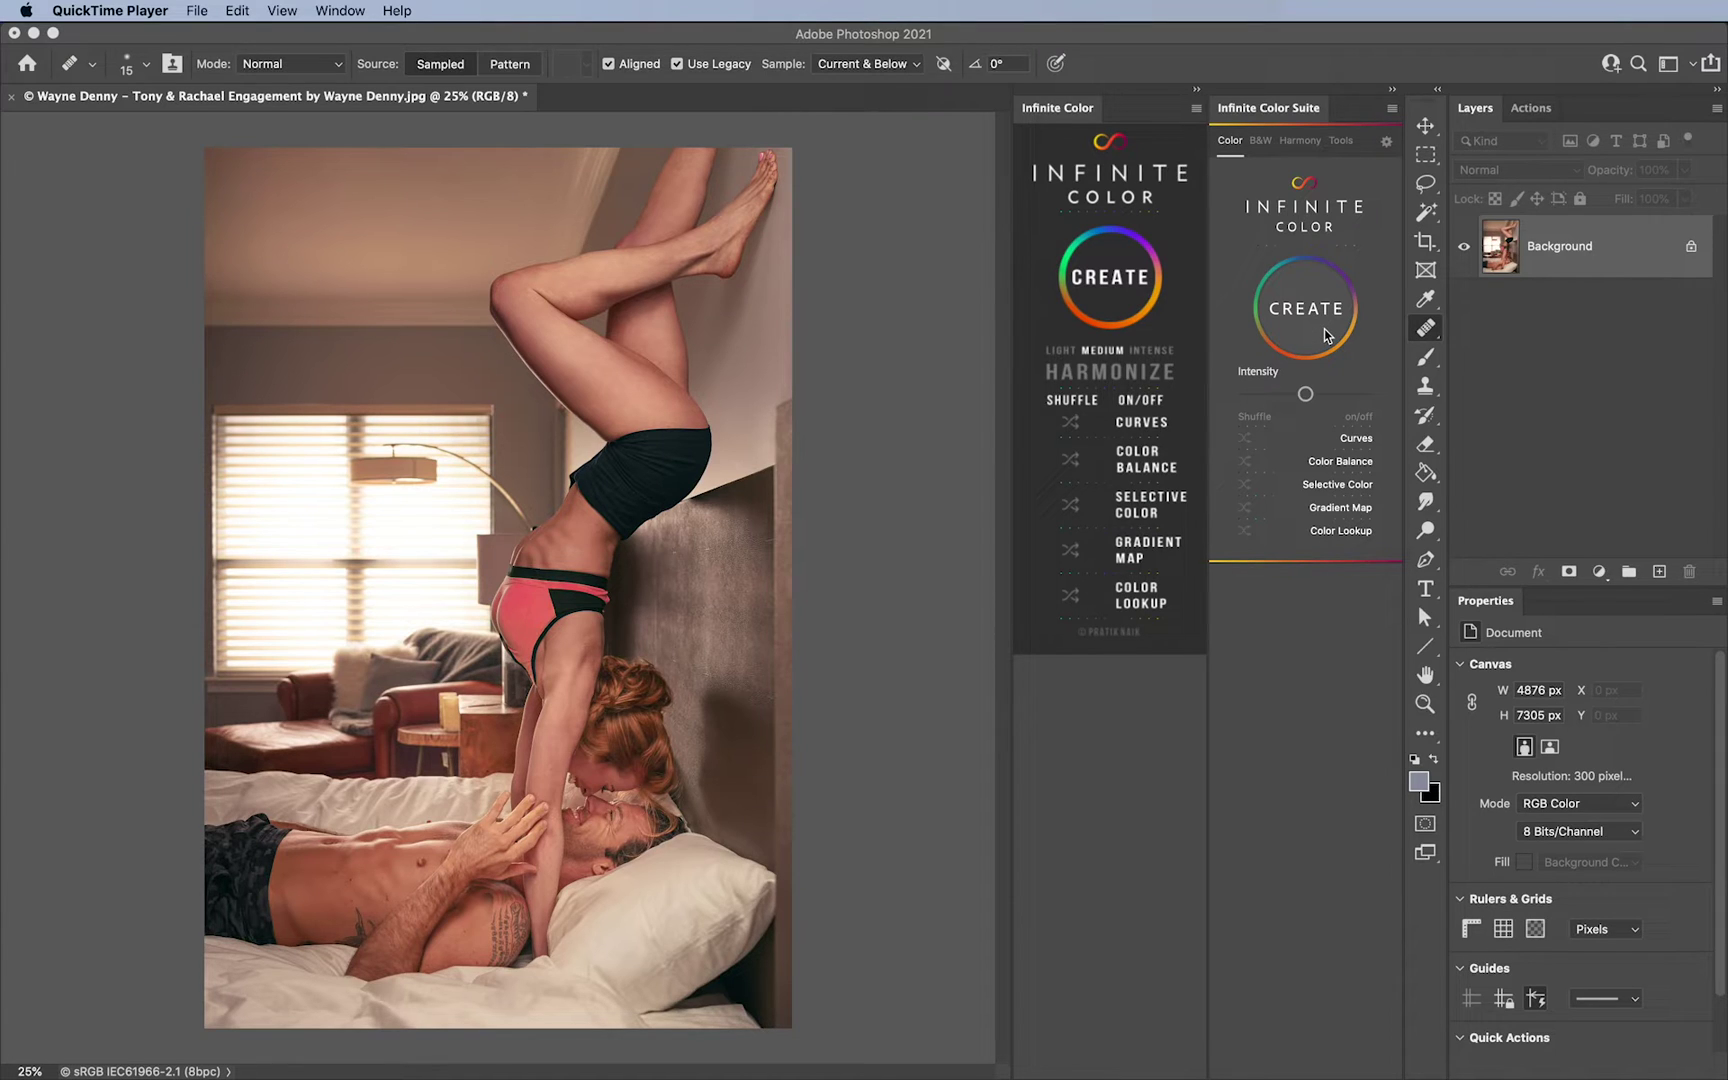
Switch Photoshop's interface to a lighter colour theme in Interface preferences
left_click(1281, 124)
left_click(62, 11)
mouse_move(150, 70)
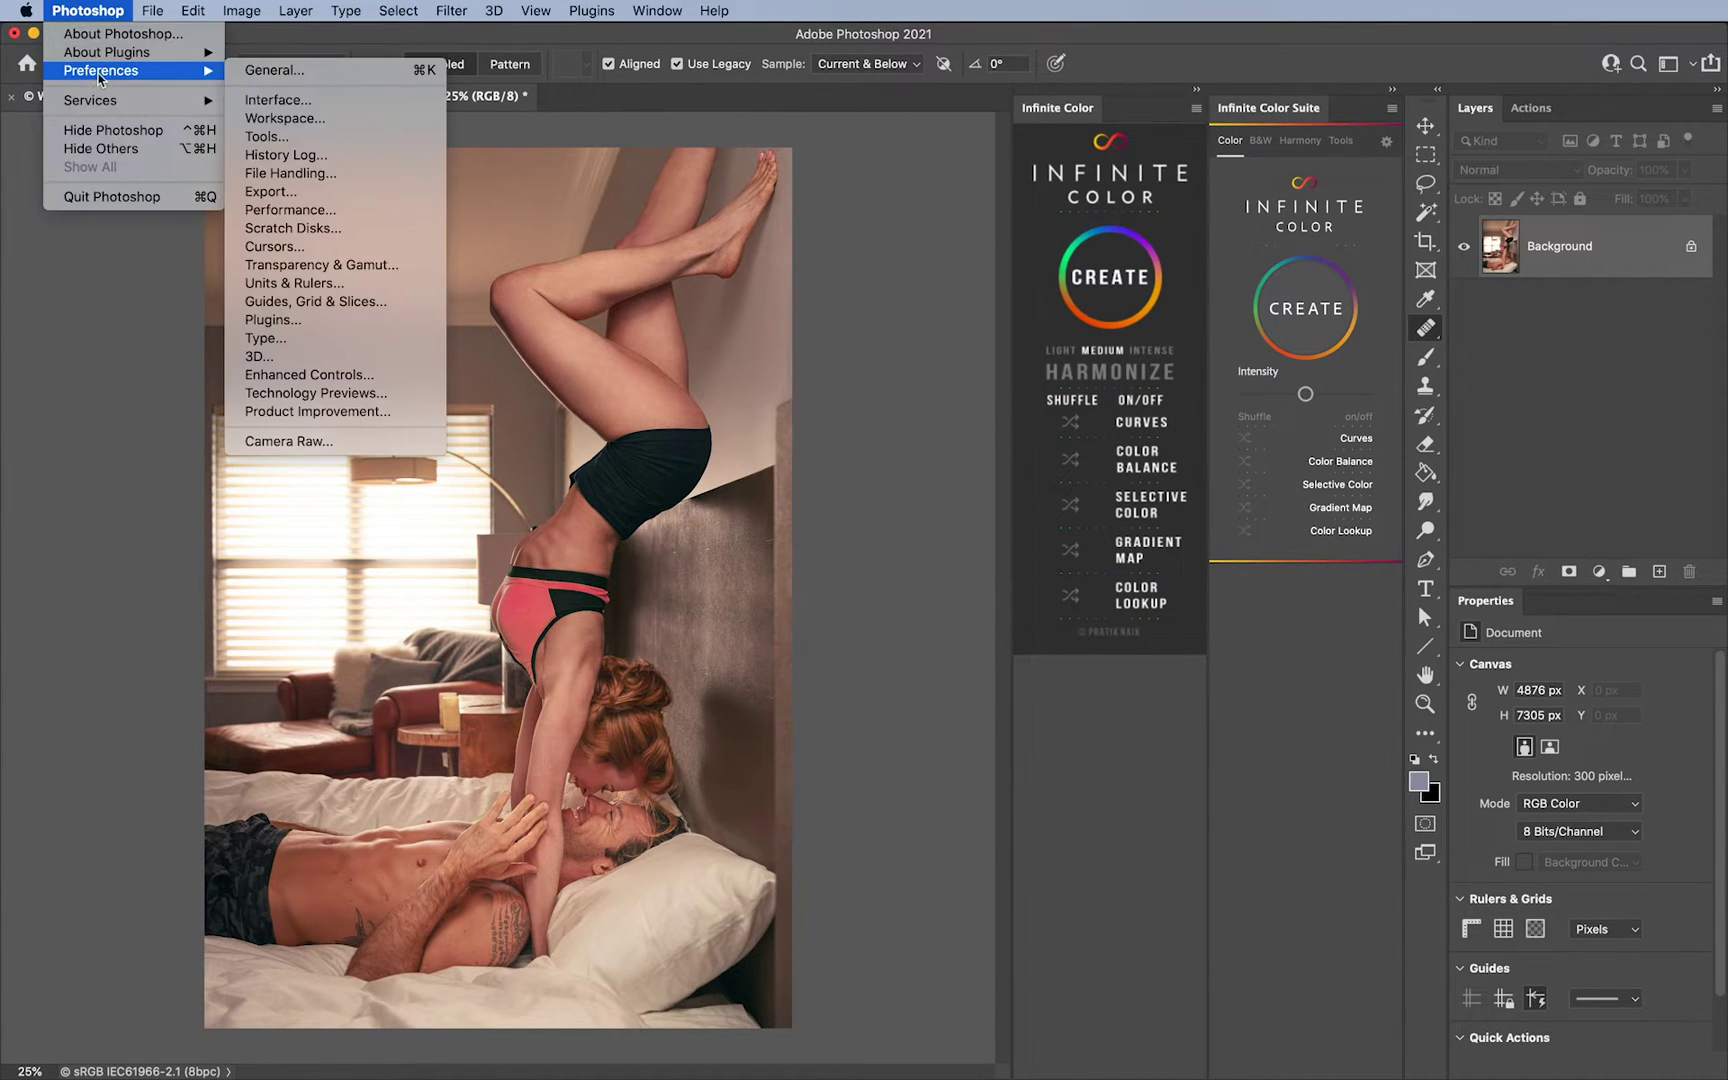
left_click(379, 109)
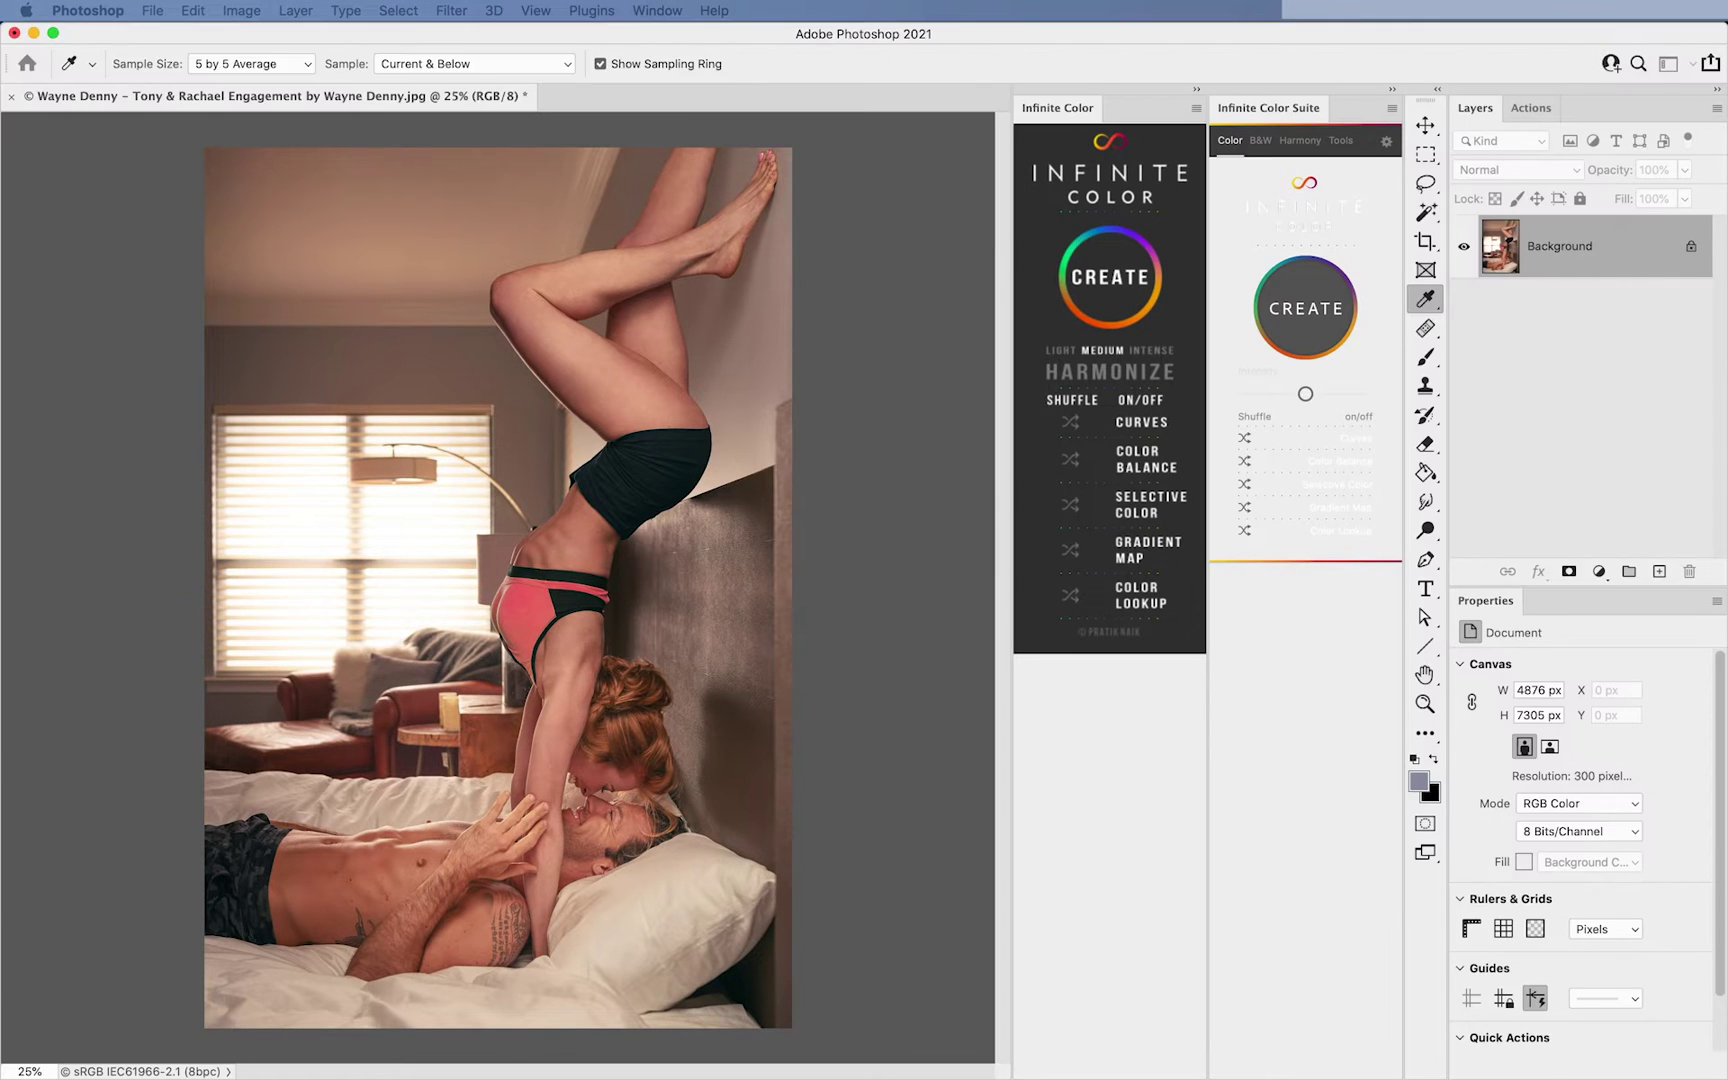
key("j")
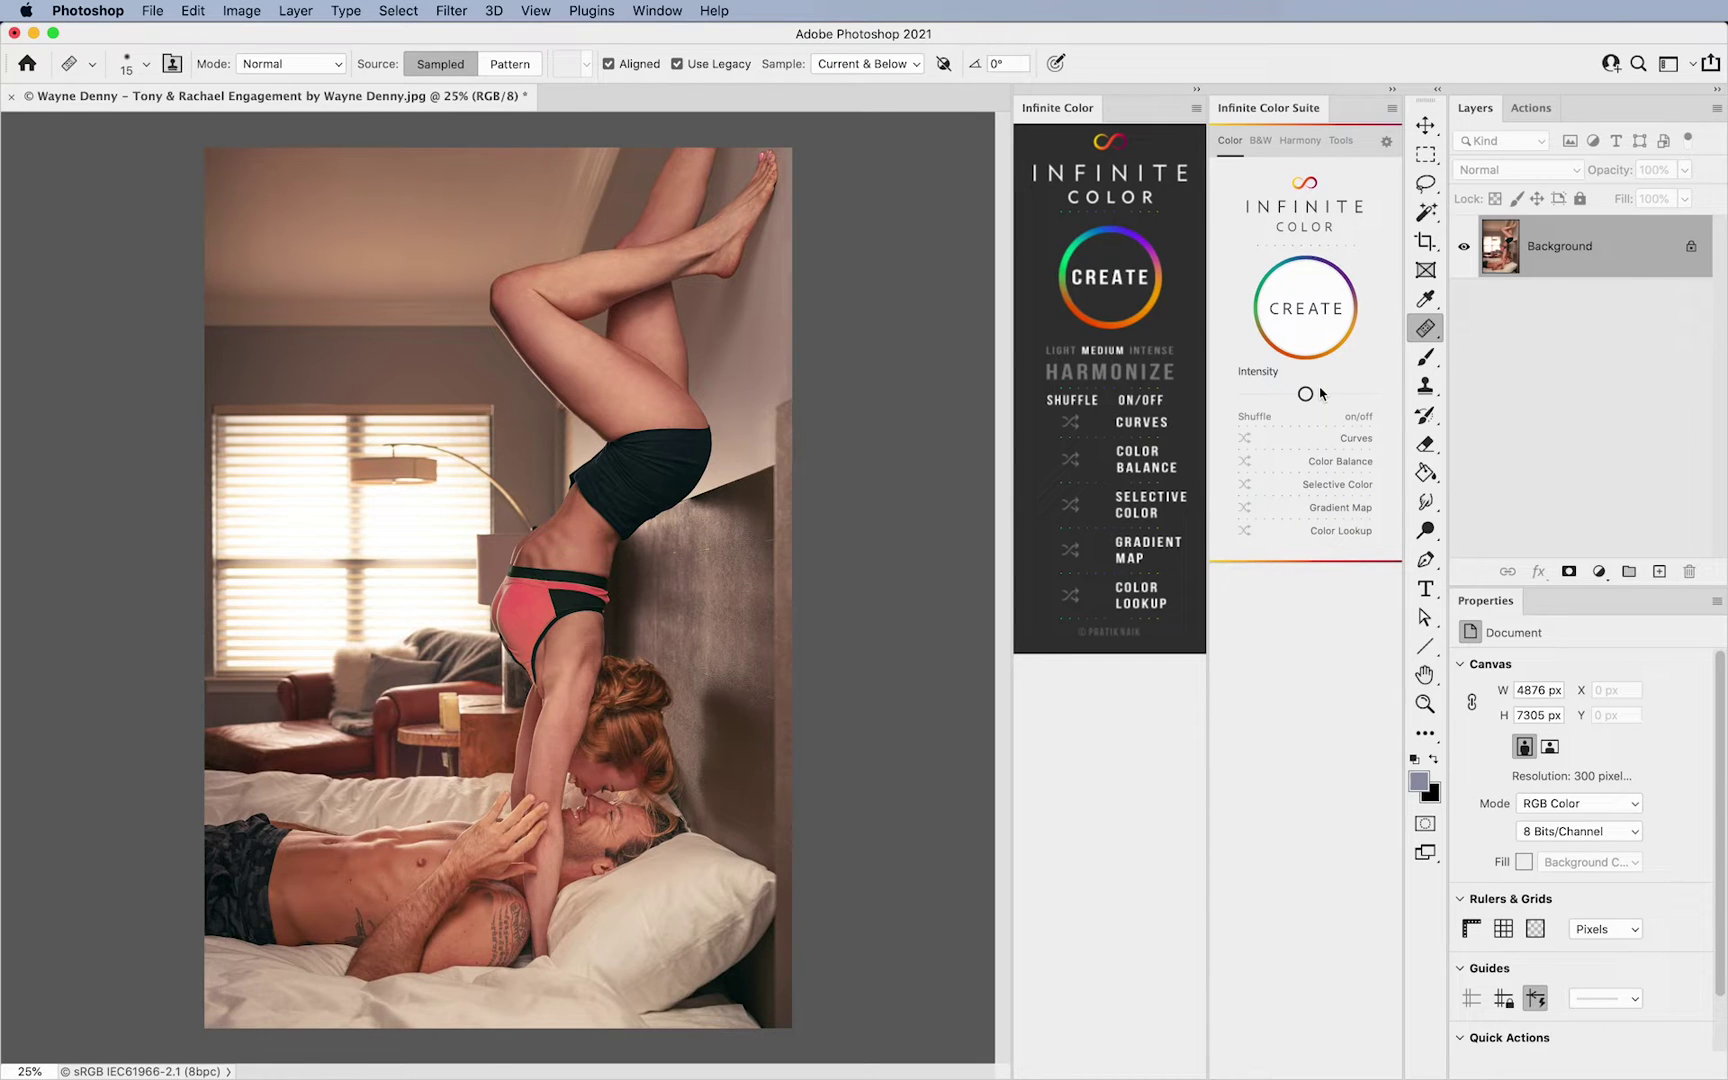
left_click(101, 7)
mouse_move(127, 71)
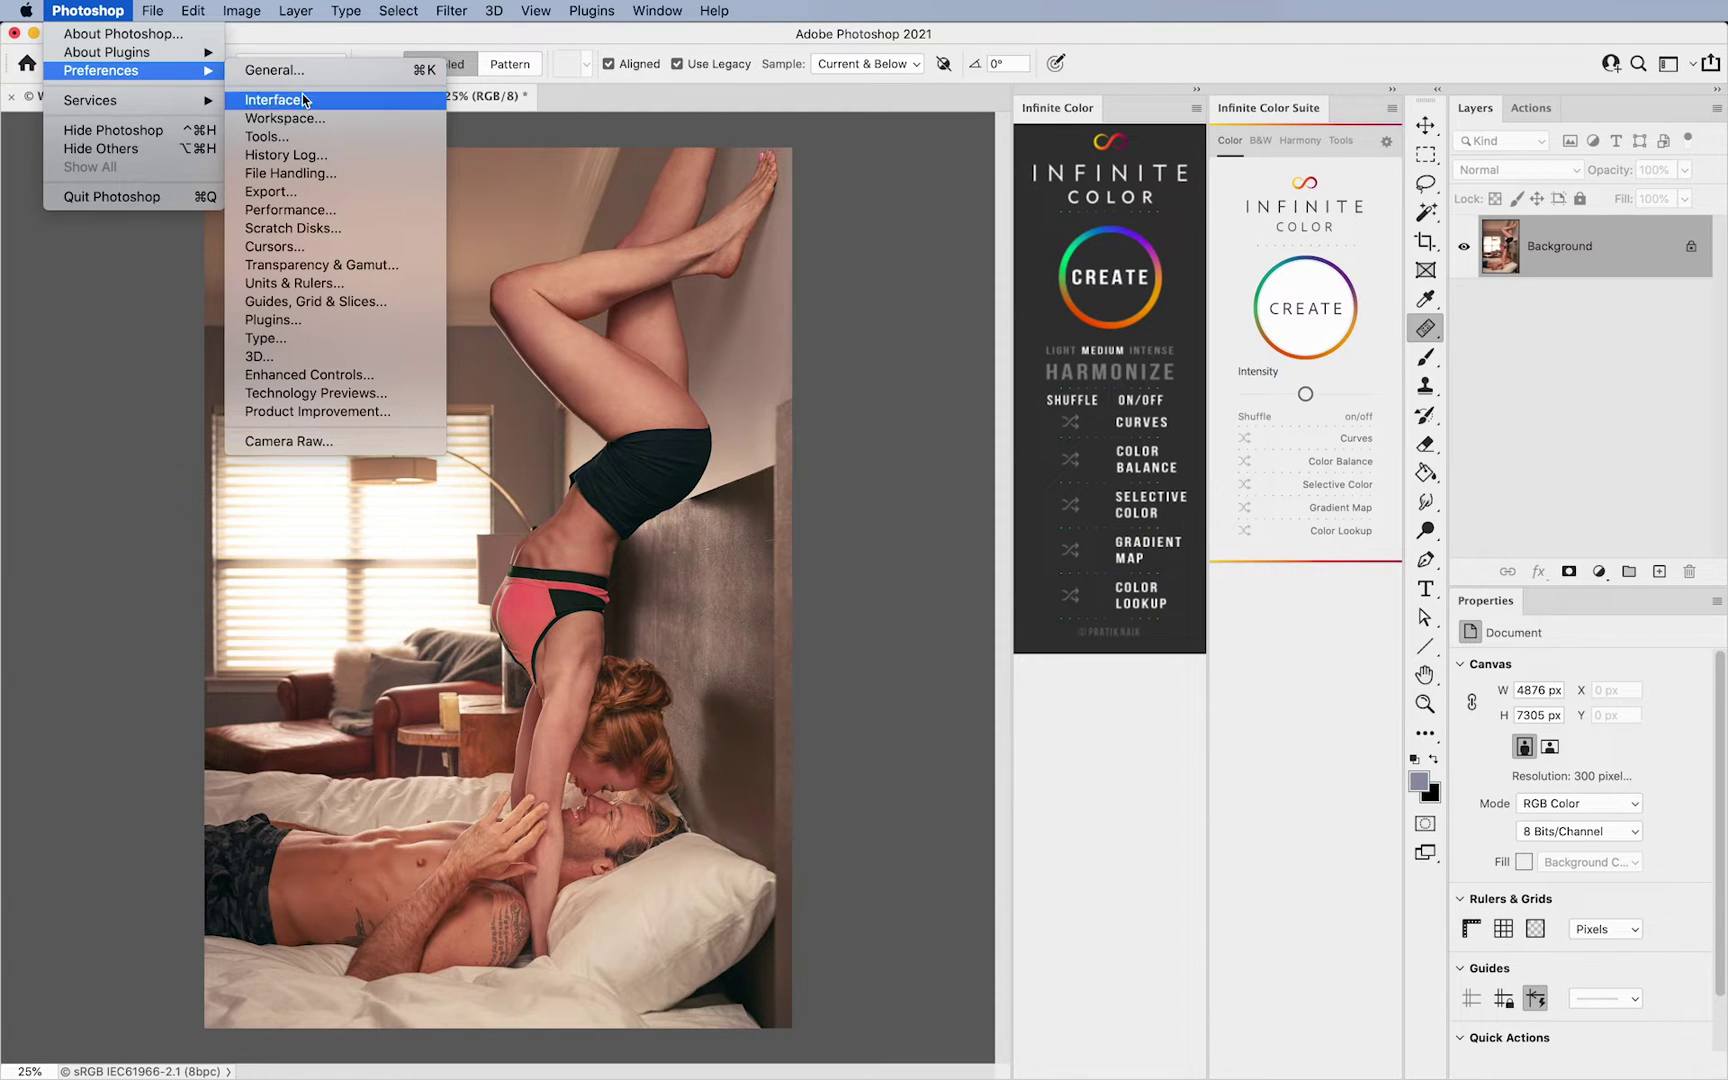
key("Escape")
key("i")
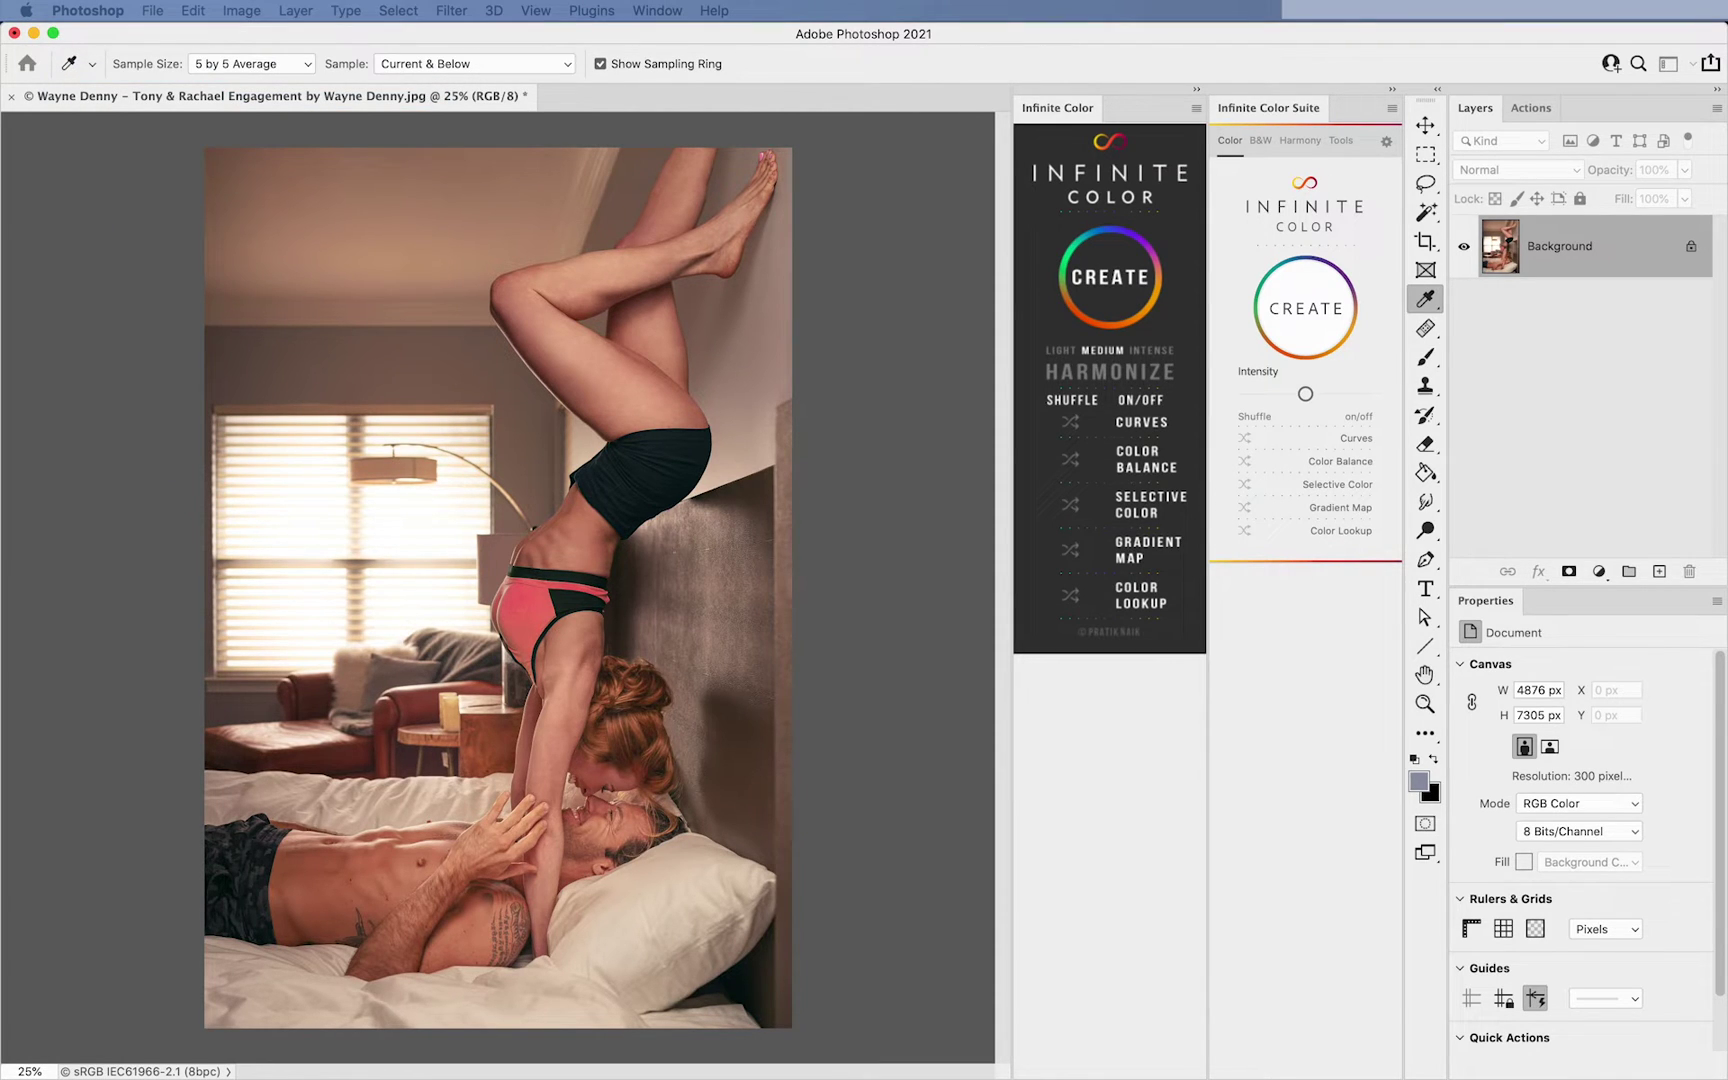
key("j")
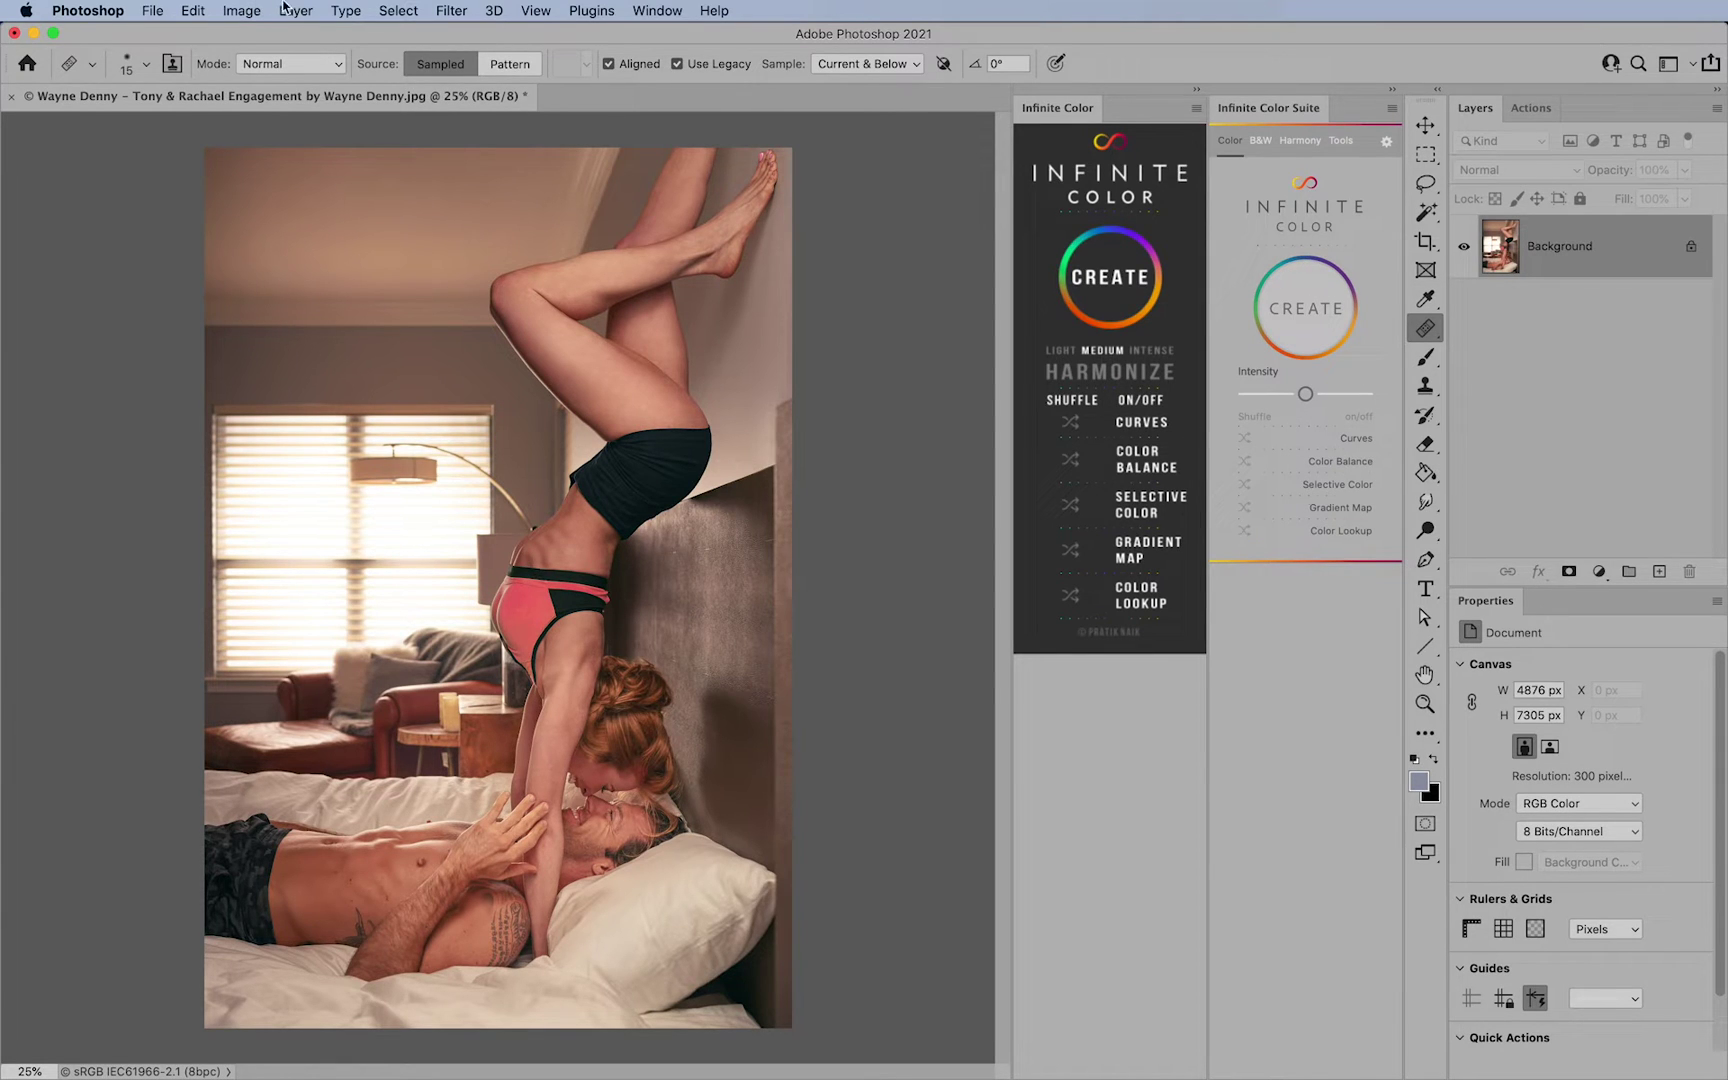
Switch the interface back to a darker colour theme in Interface preferences
left_click(88, 10)
key("Escape")
key("i")
key("shift+F1")
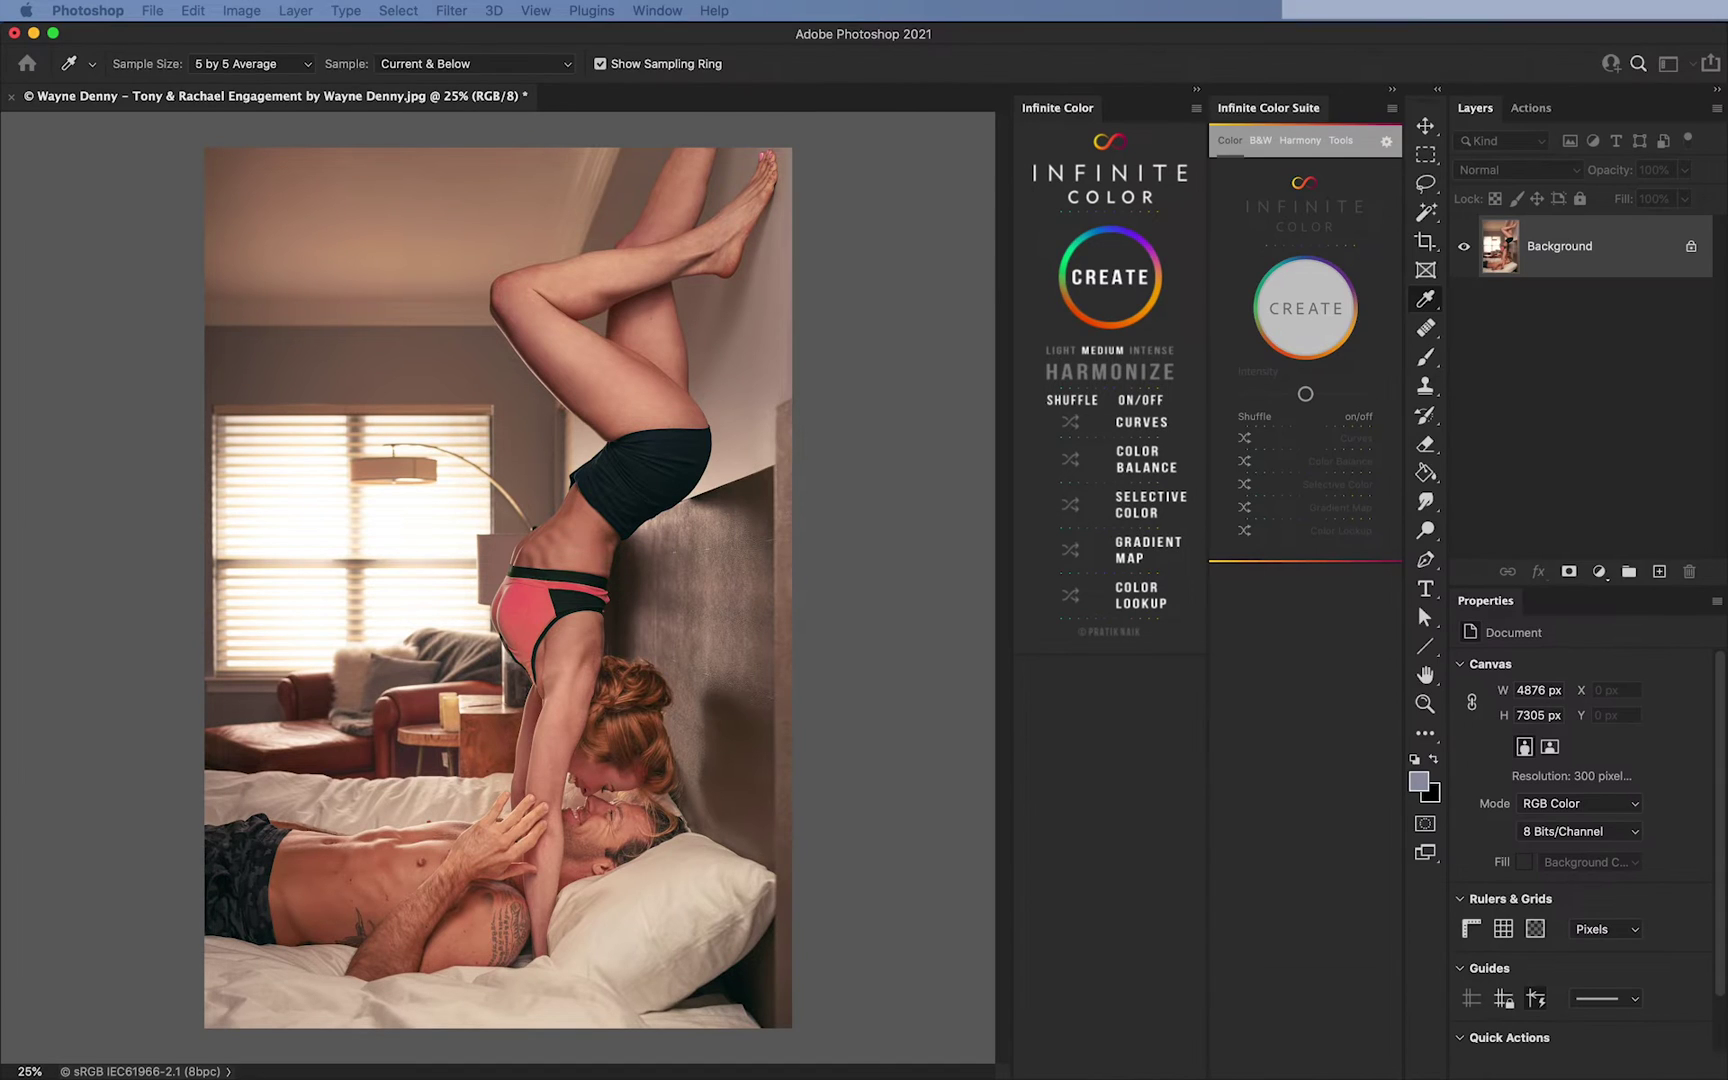
key("j")
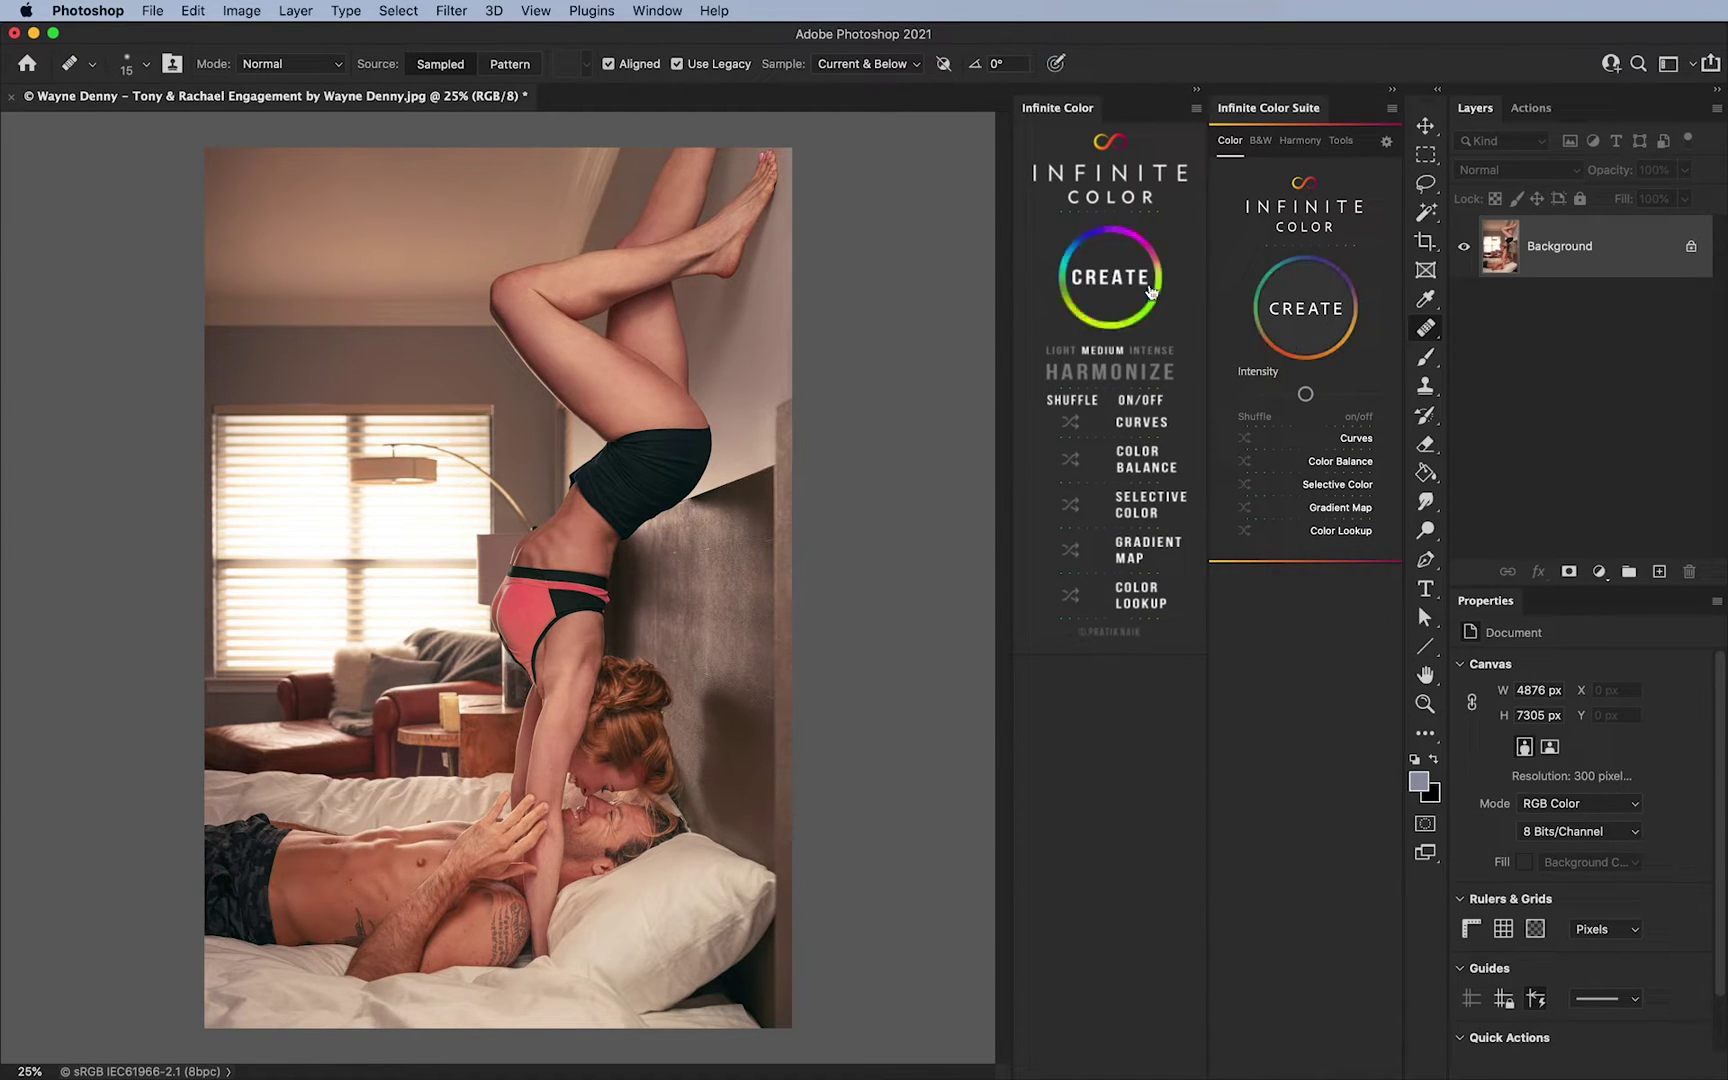
Roll three random Infinite Color grades, ending on warm pink, then delete the Infinite Color group
left_click(1113, 282)
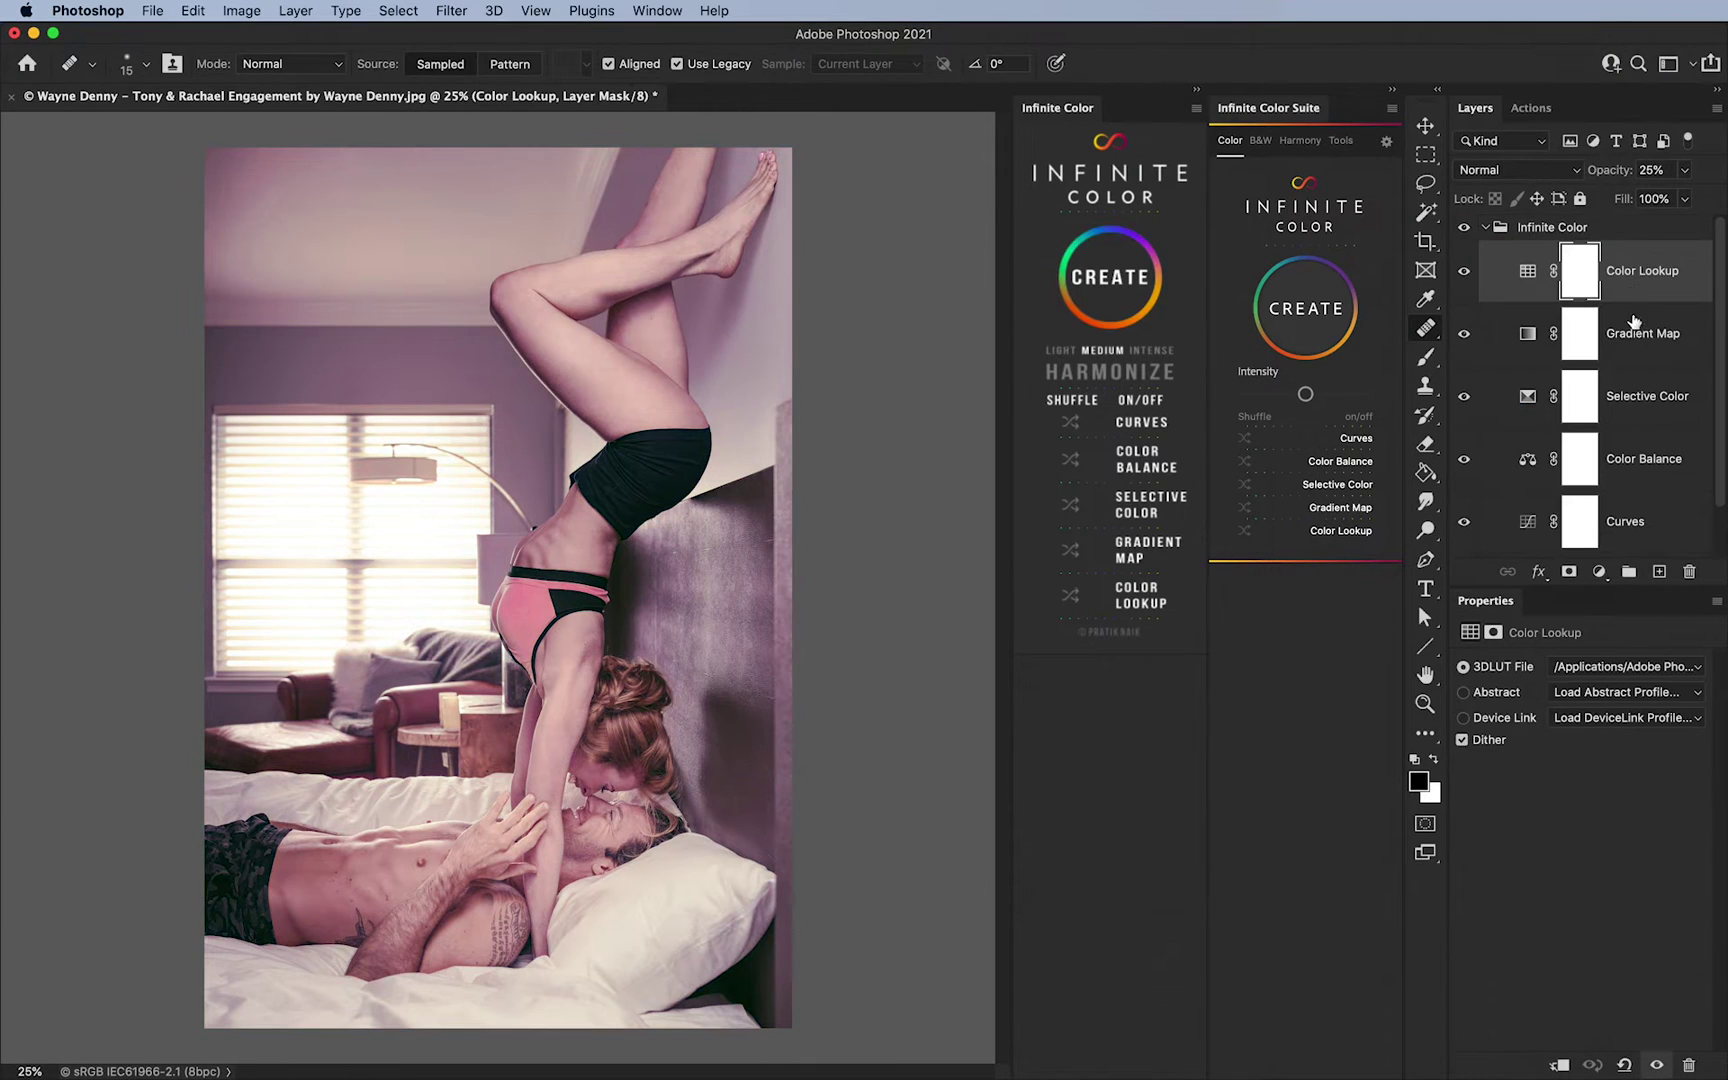
scroll(1640, 530, "down", 2)
scroll(1640, 528, "up", 2)
left_click(1133, 285)
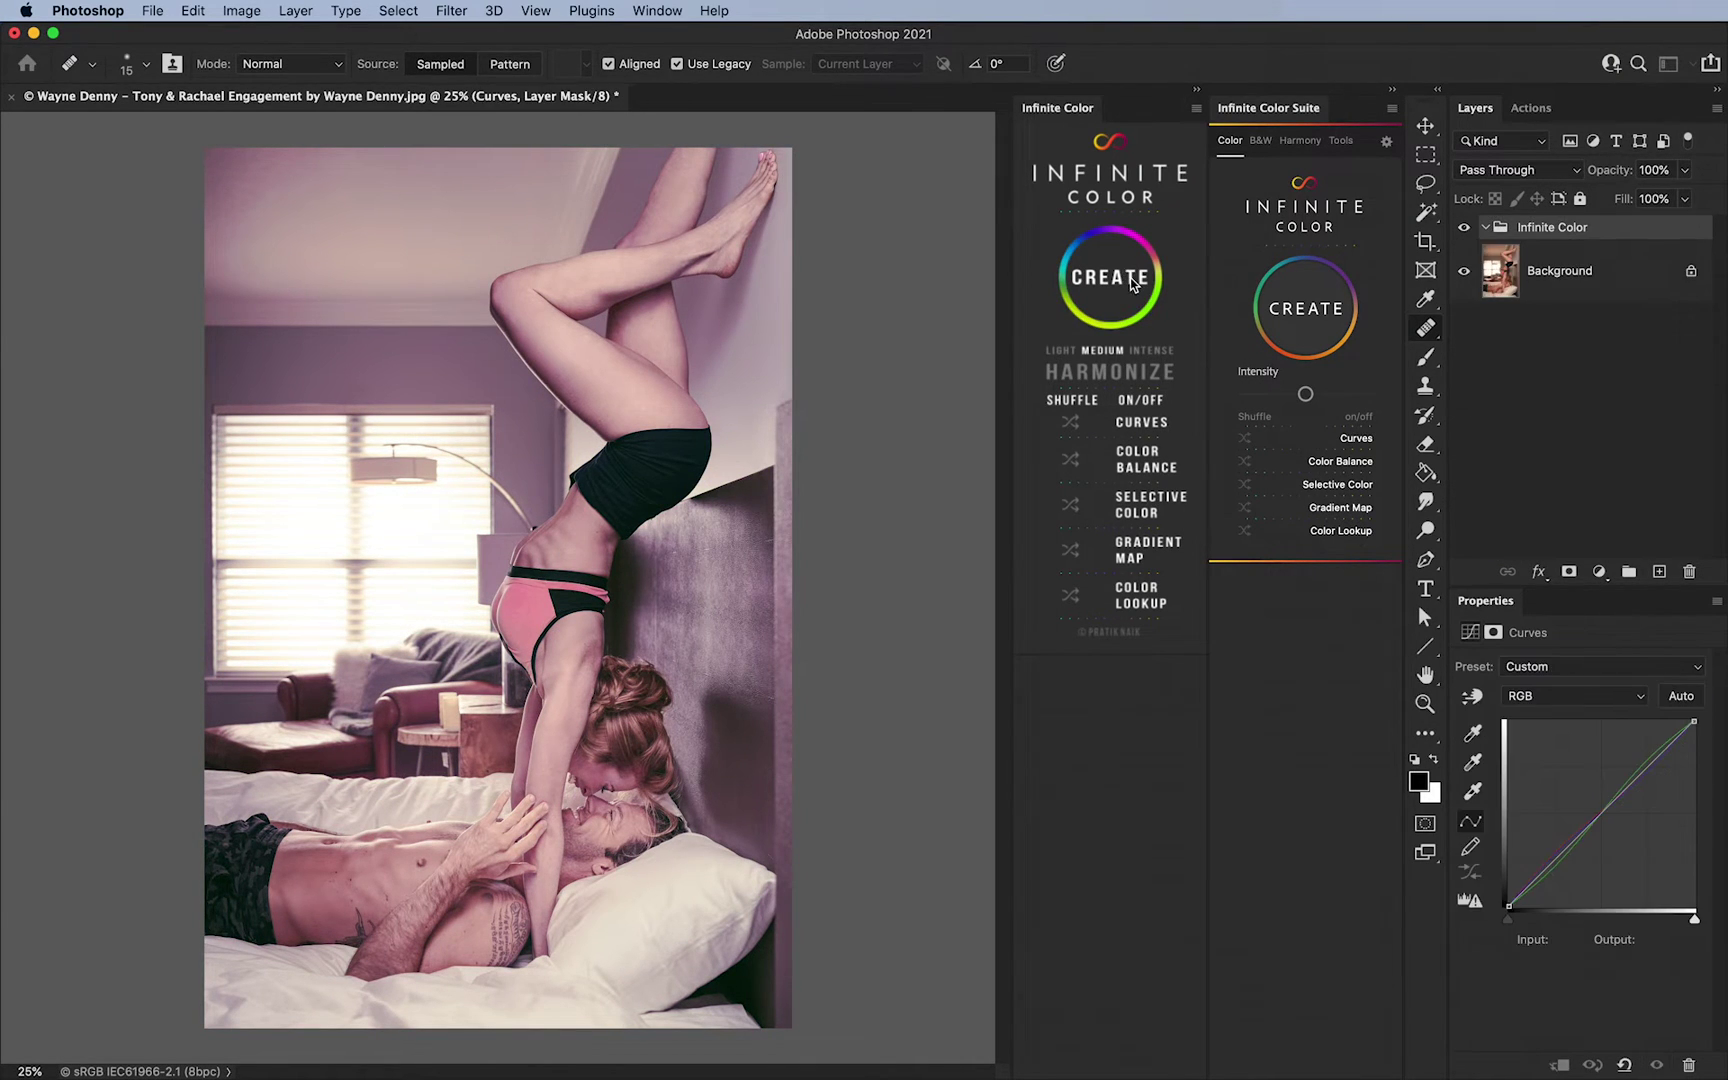
left_click(1133, 287)
left_click_drag(1638, 228, 1689, 571)
Generate an Infinite Color Suite grade group, expand its layers and roll several random grades
left_click(1326, 316)
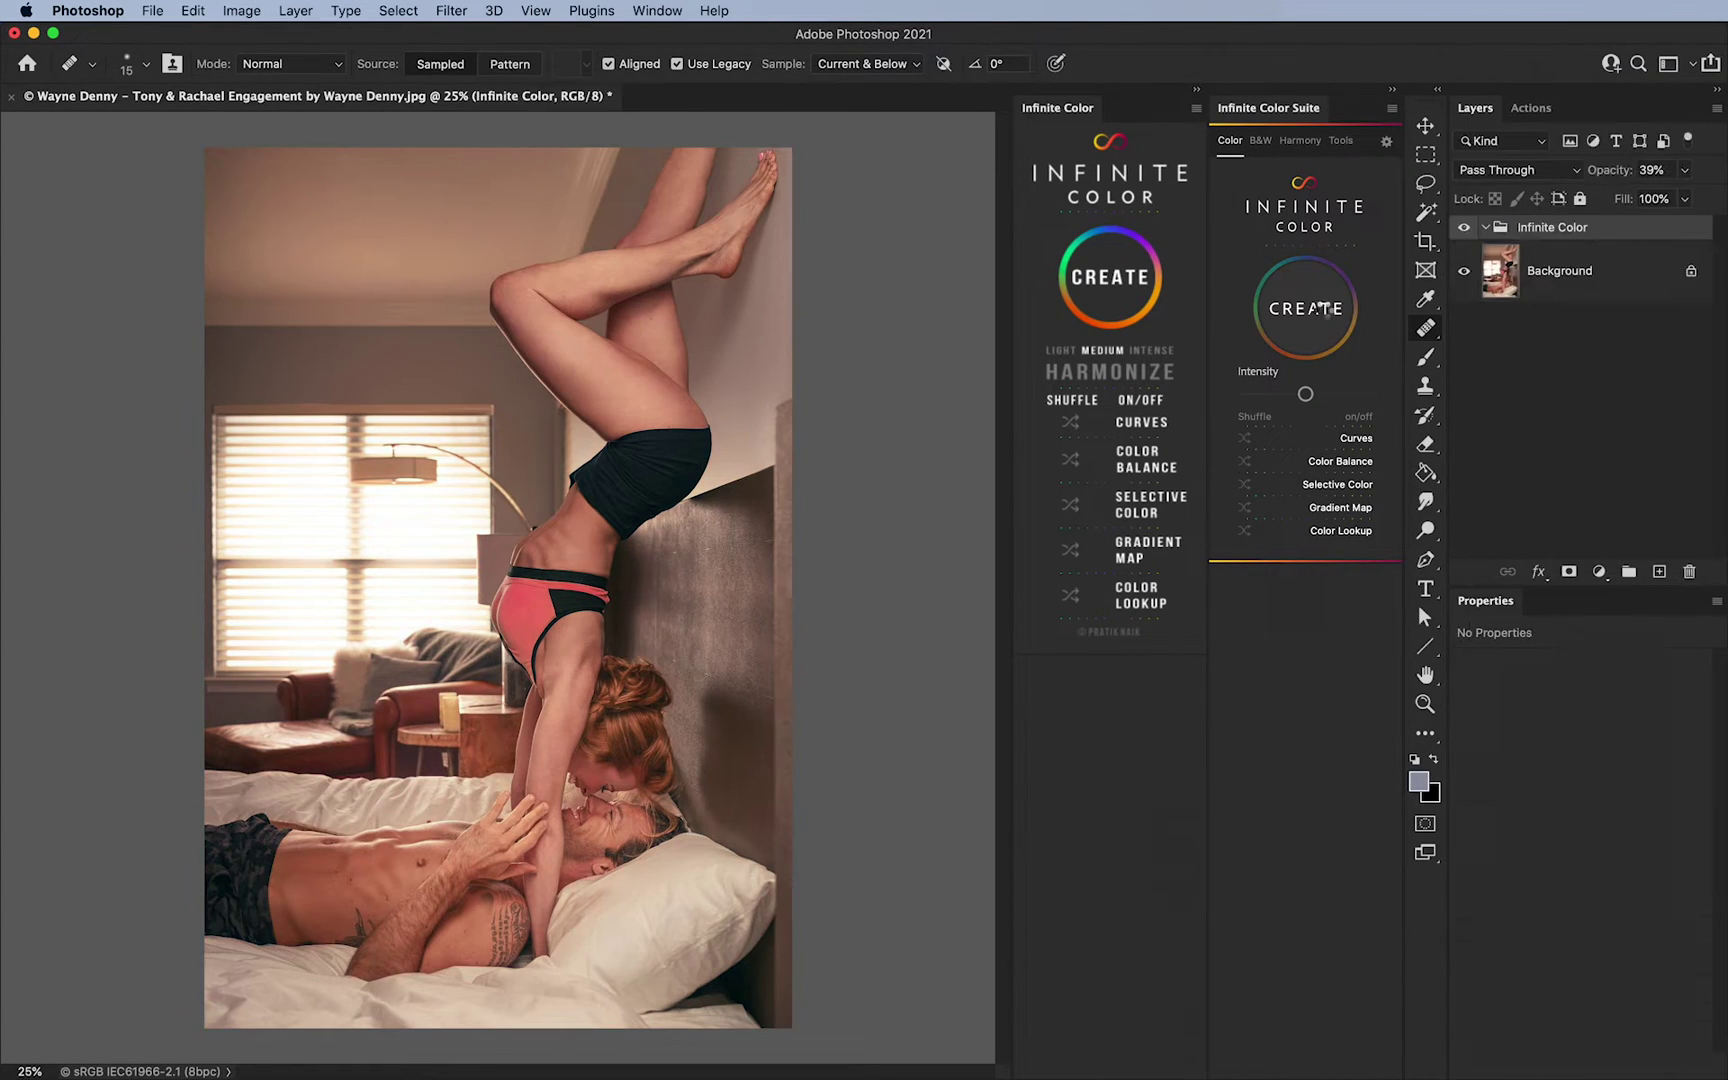
left_click(1485, 228)
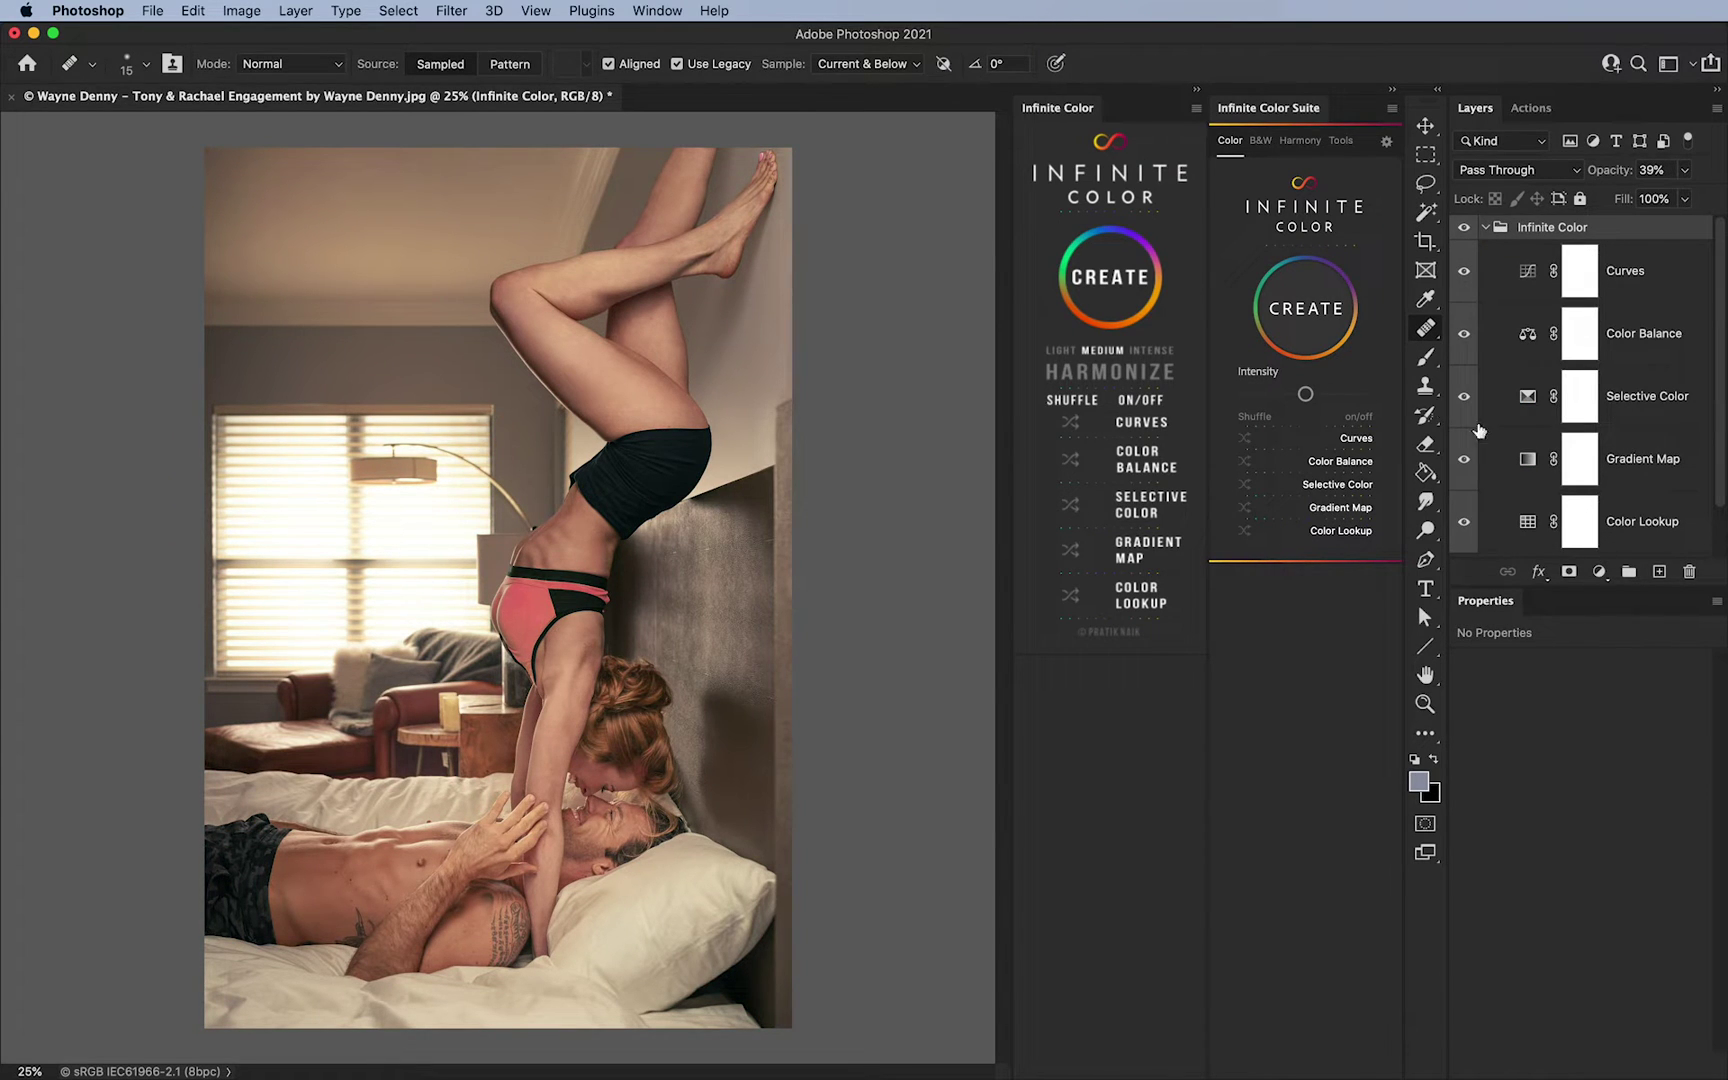
left_click_drag(1581, 589, 1581, 695)
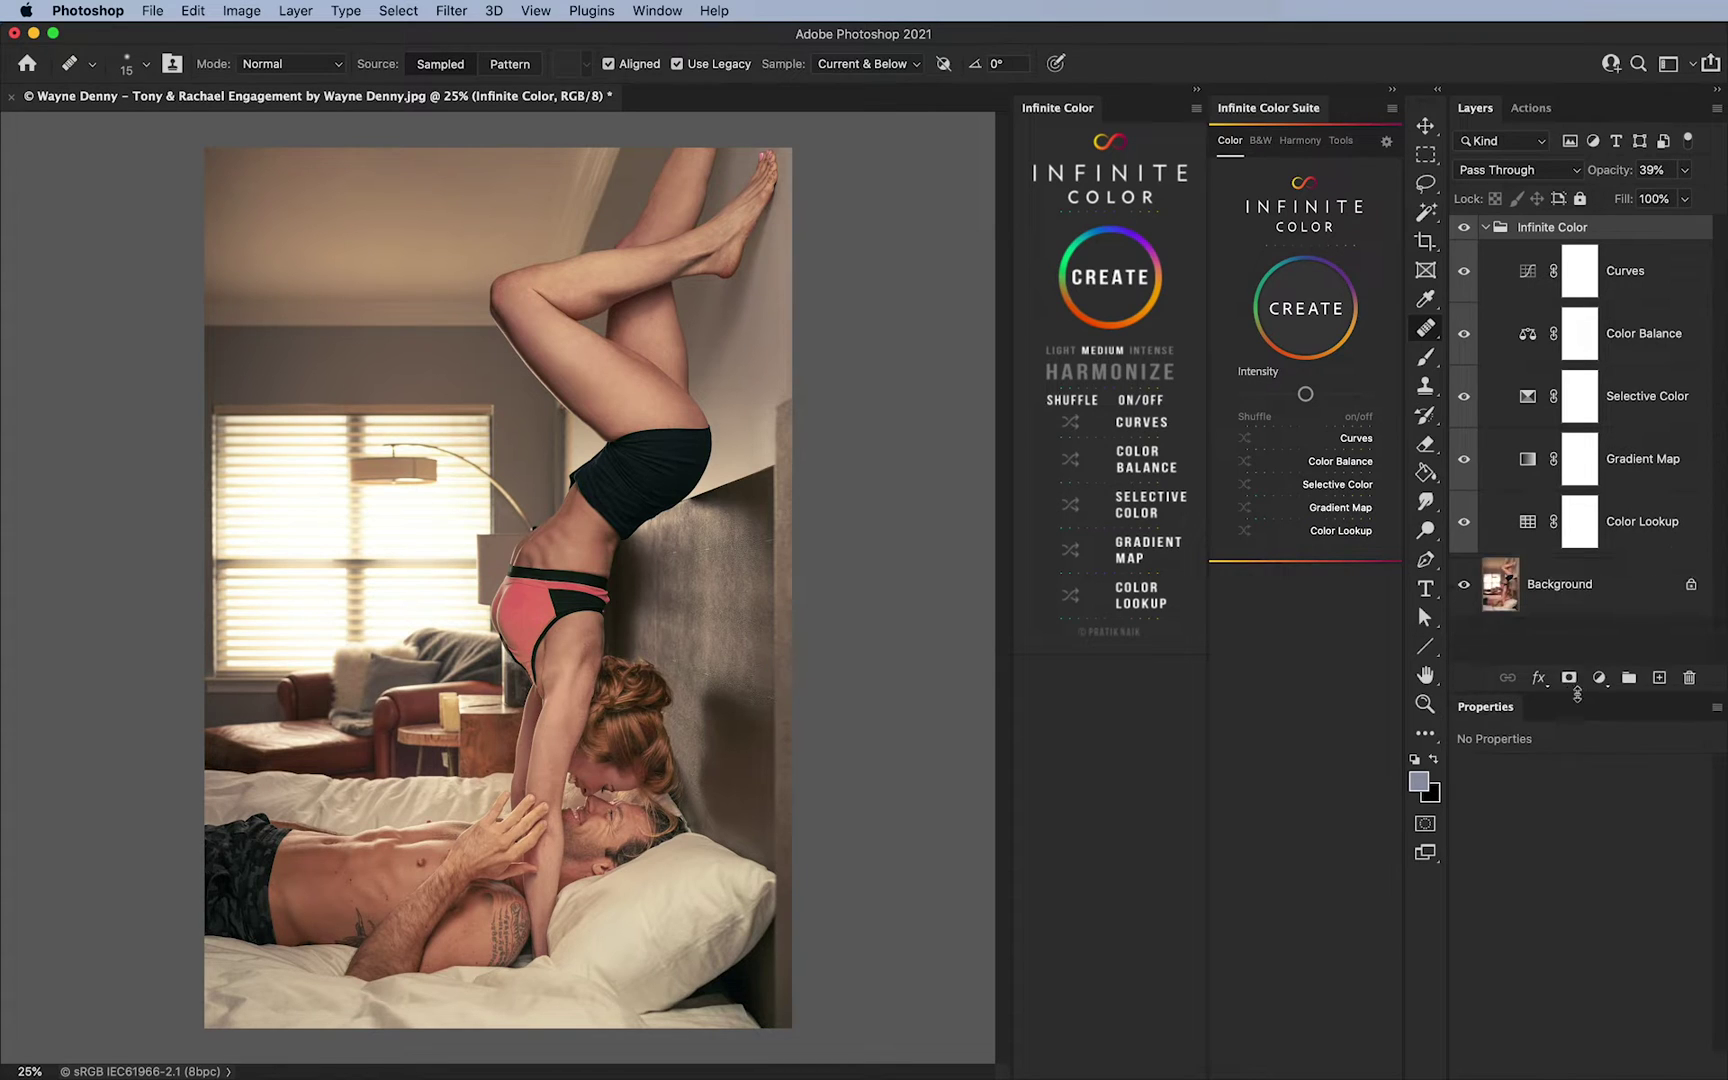
left_click(1316, 314)
left_click(1316, 314)
left_click(1316, 314)
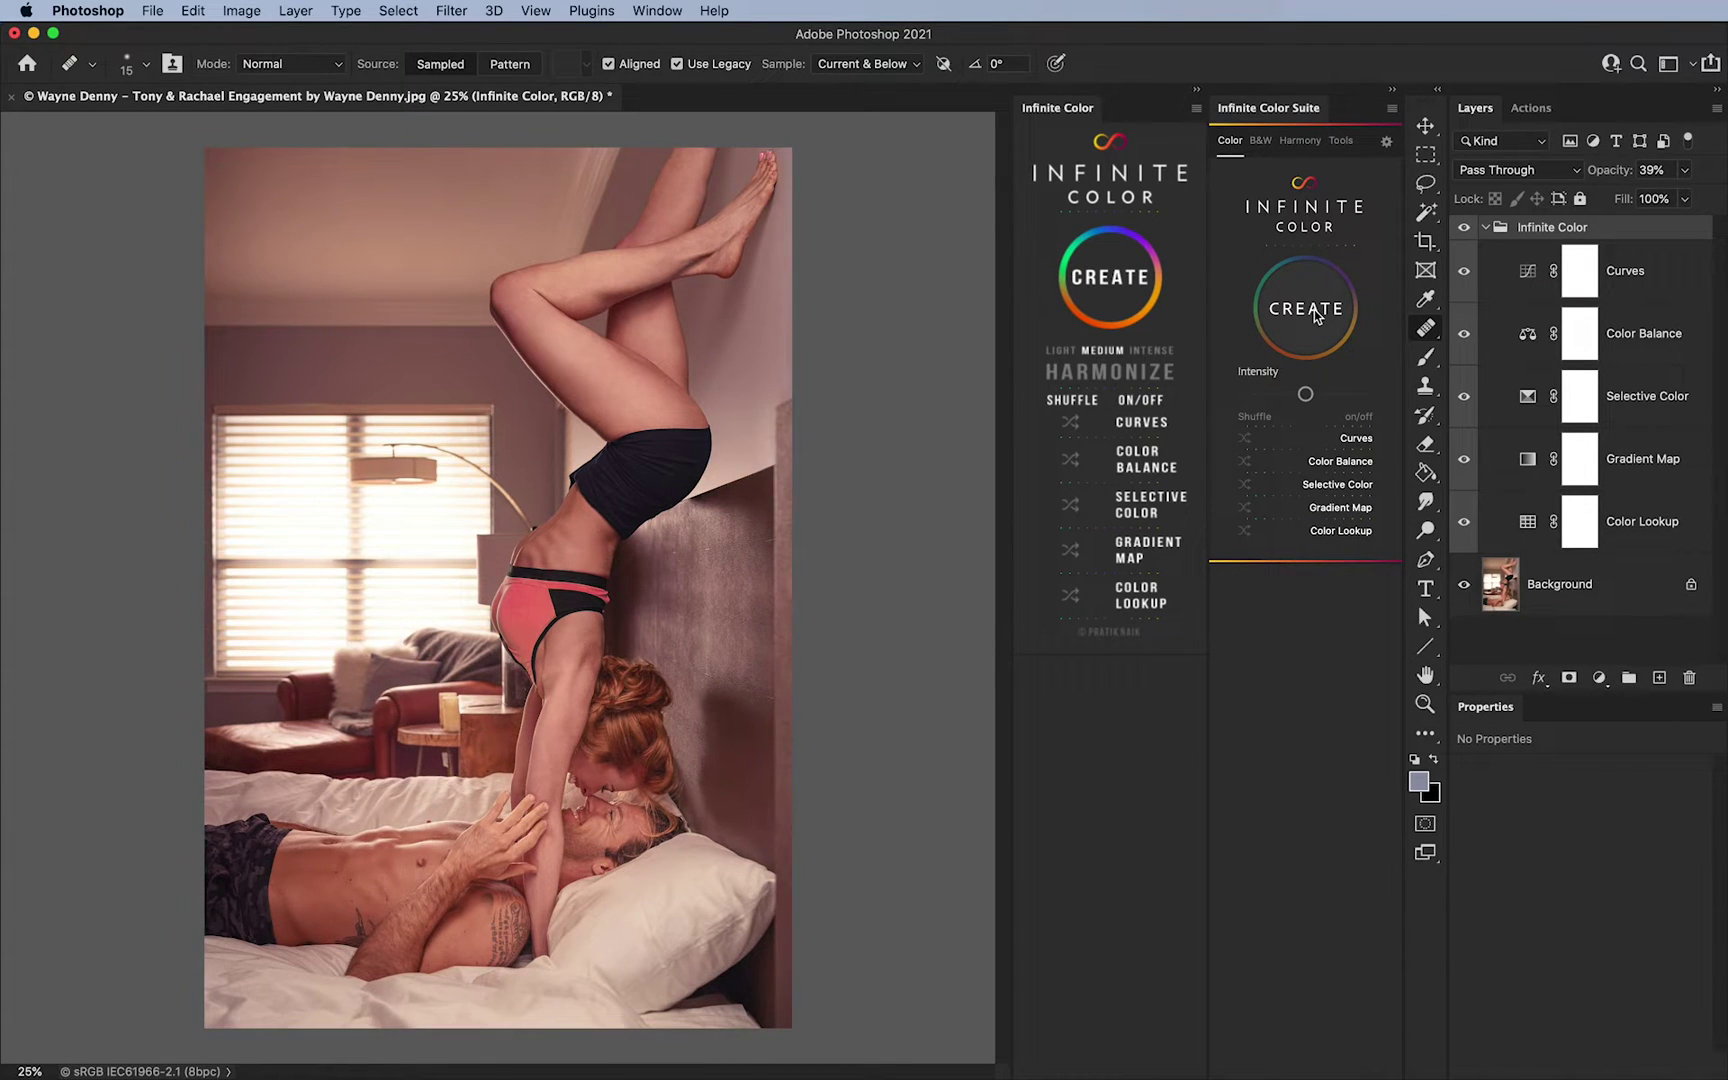
left_click(1316, 314)
left_click(1316, 314)
With Selective Color selected, keep re-randomizing until a purple-pink grade appears
left_click(1519, 400)
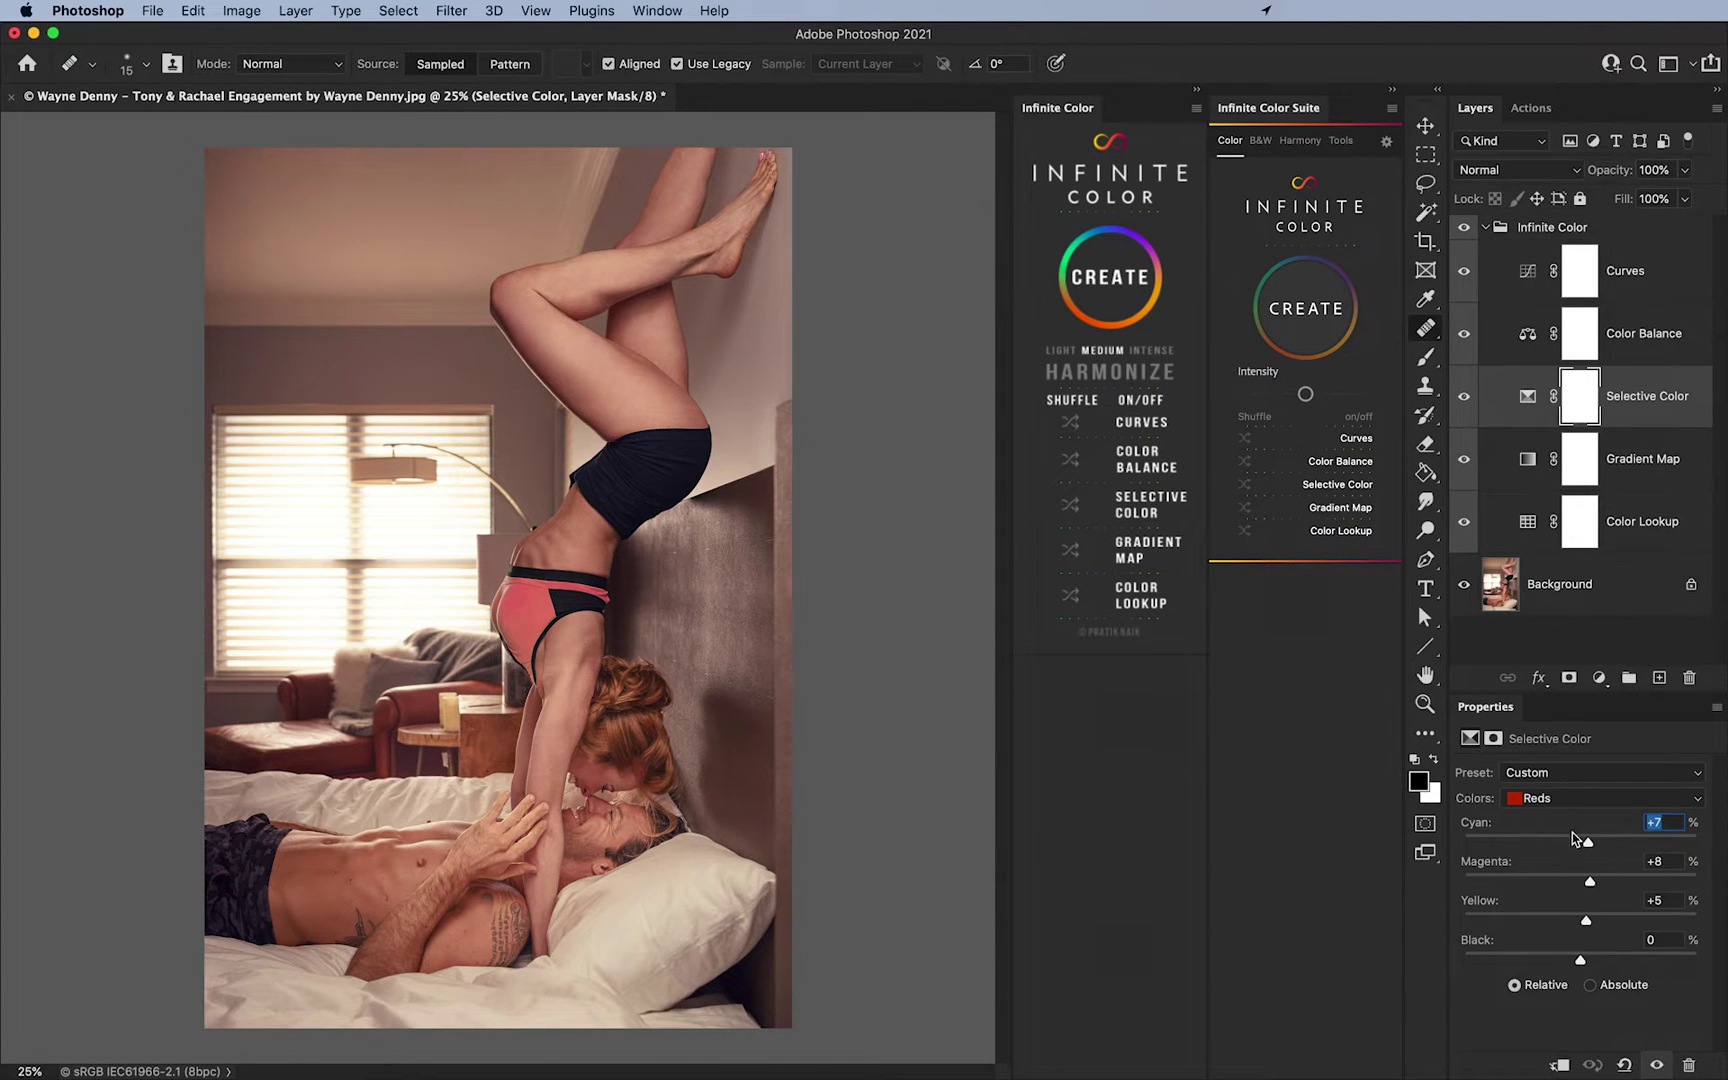
left_click(1326, 308)
left_click(1324, 319)
left_click(1324, 319)
left_click(1324, 319)
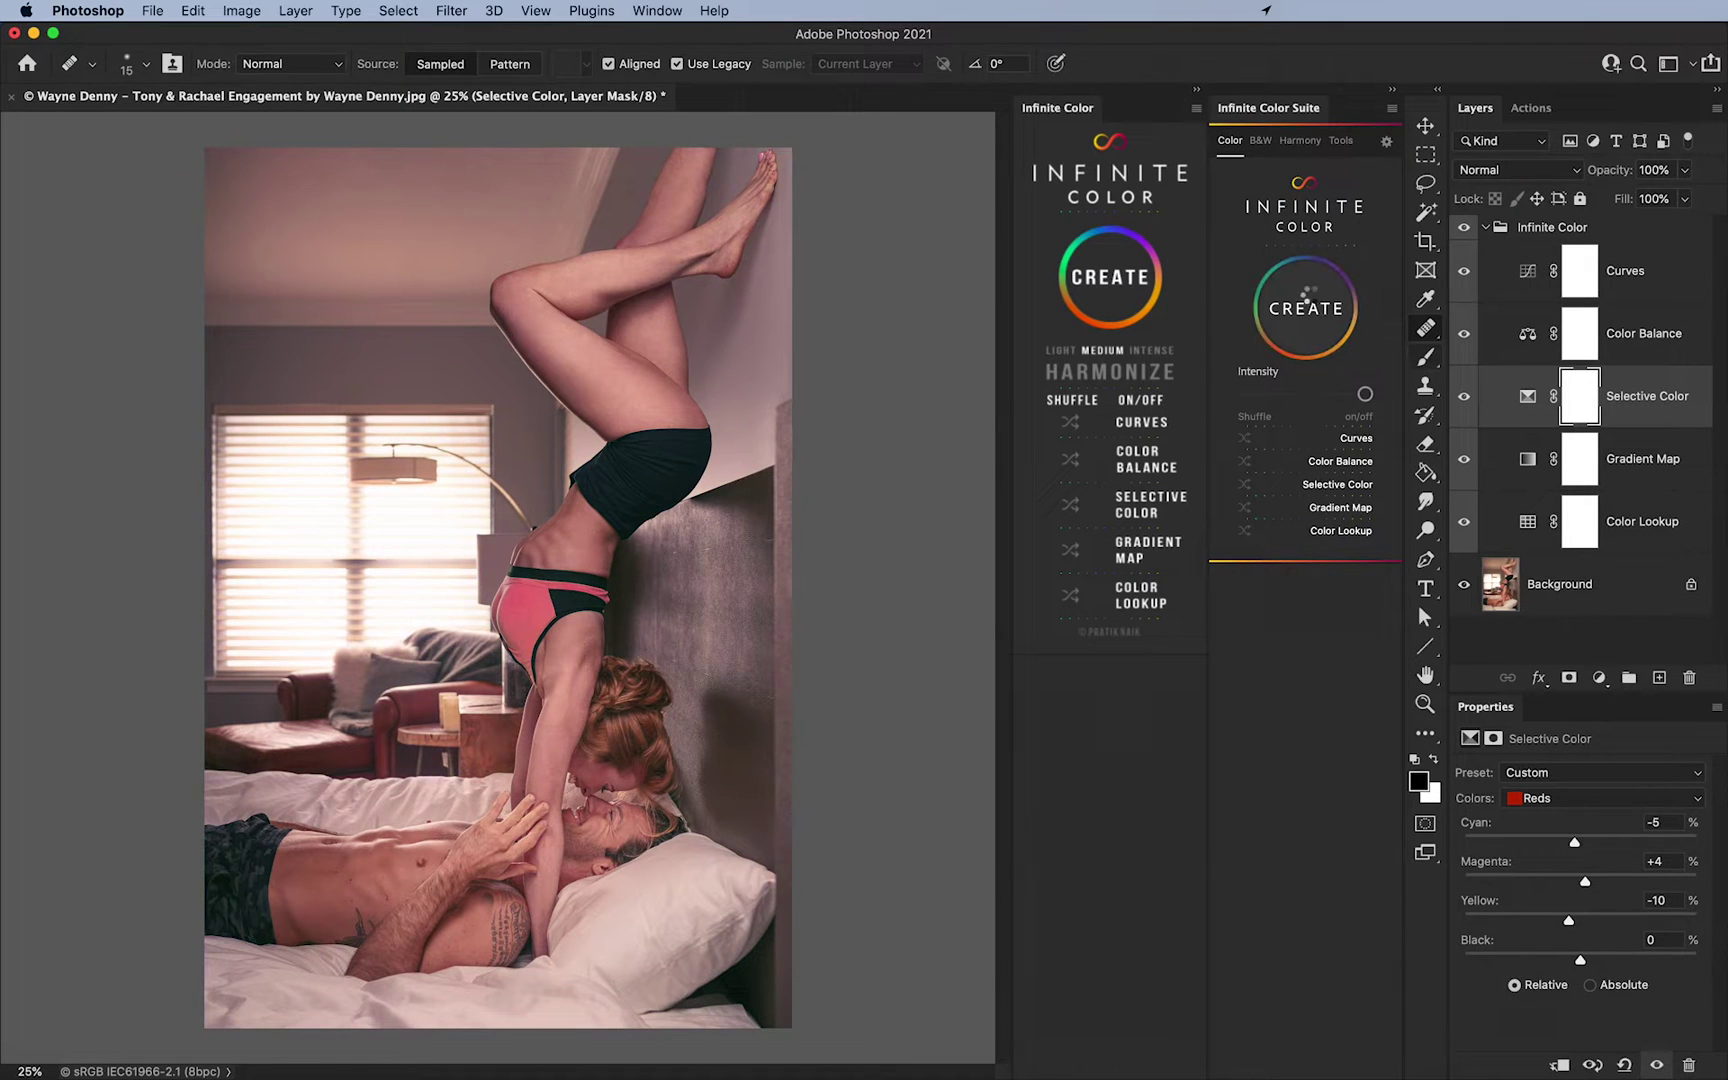
left_click(1313, 302)
left_click(1314, 308)
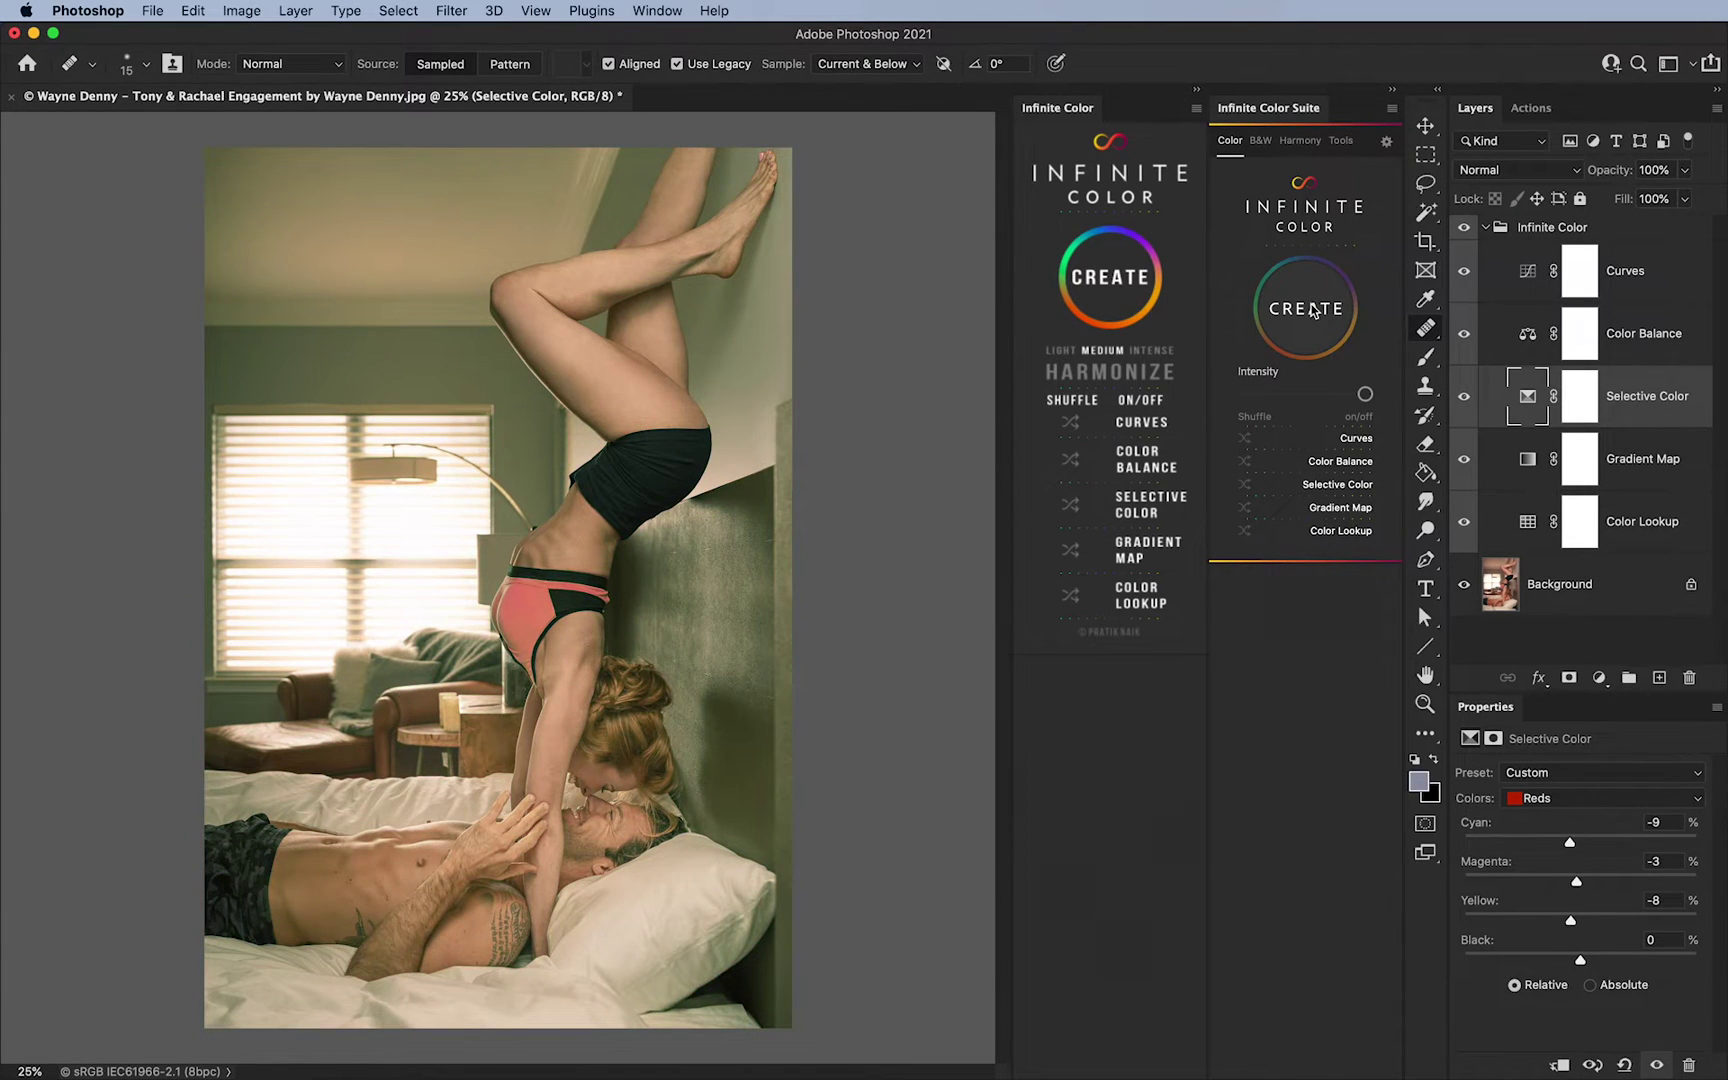
left_click(1313, 310)
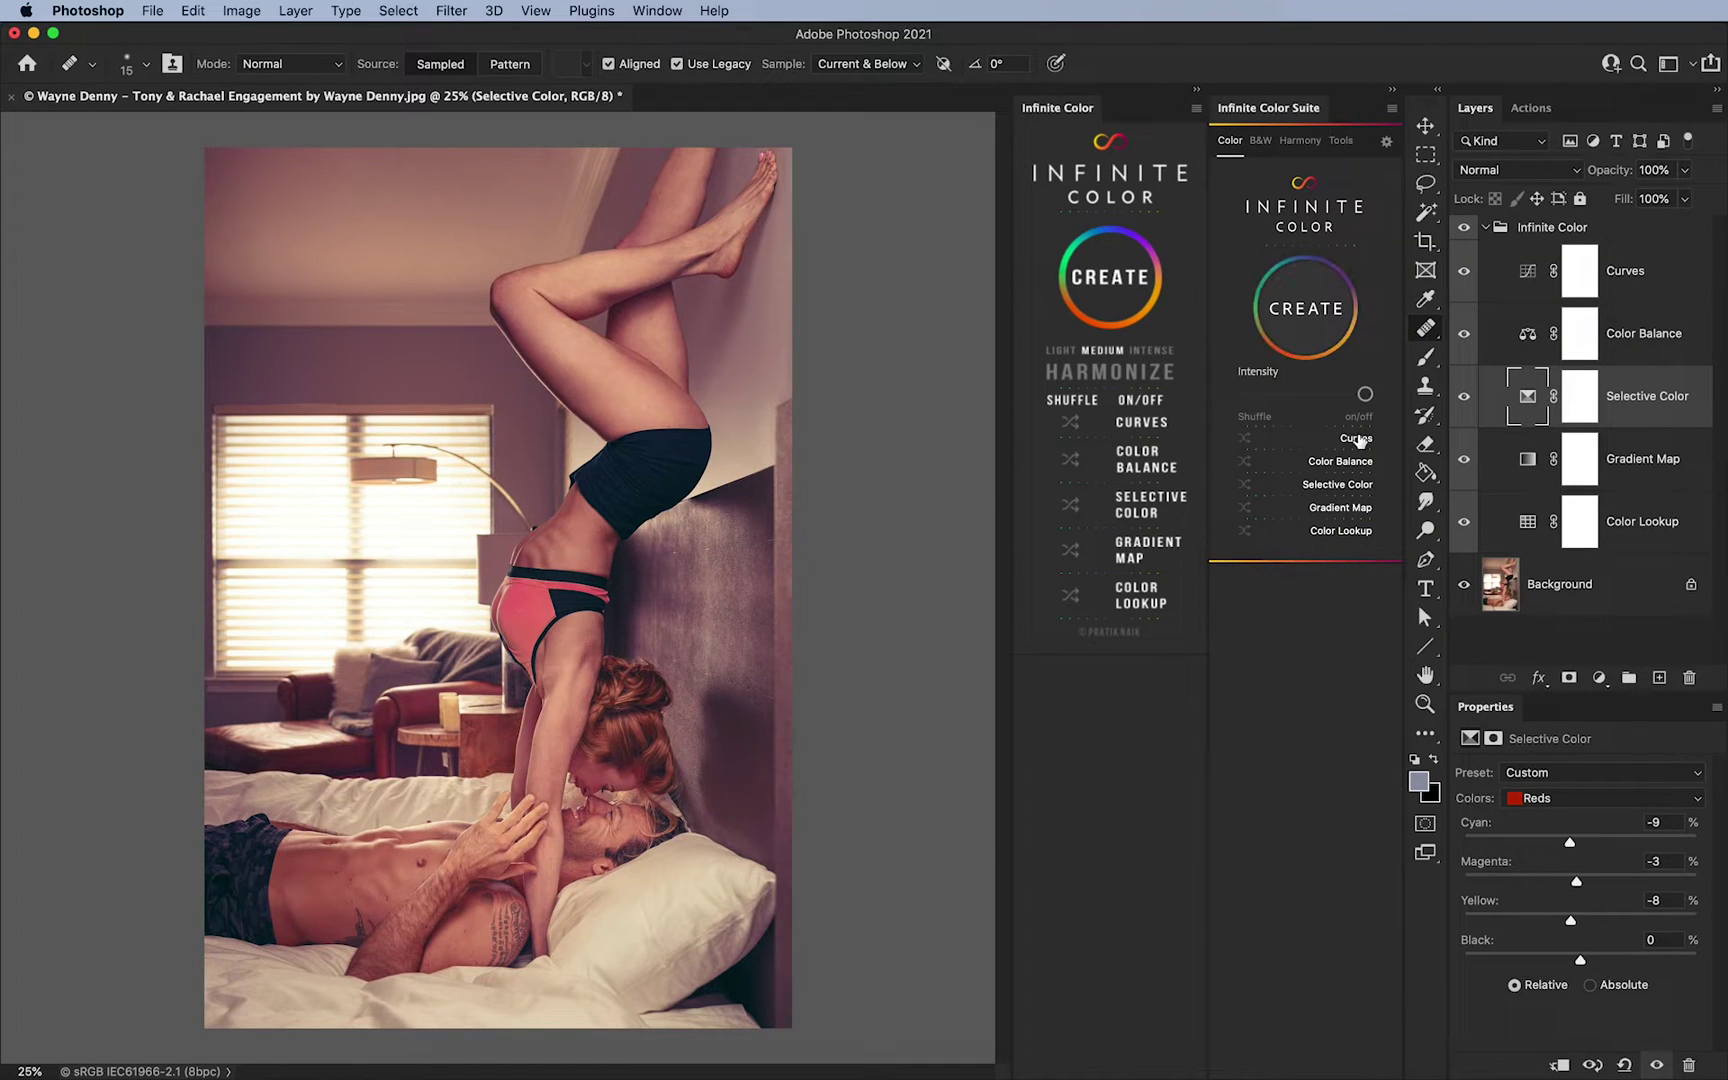
left_click(70, 8)
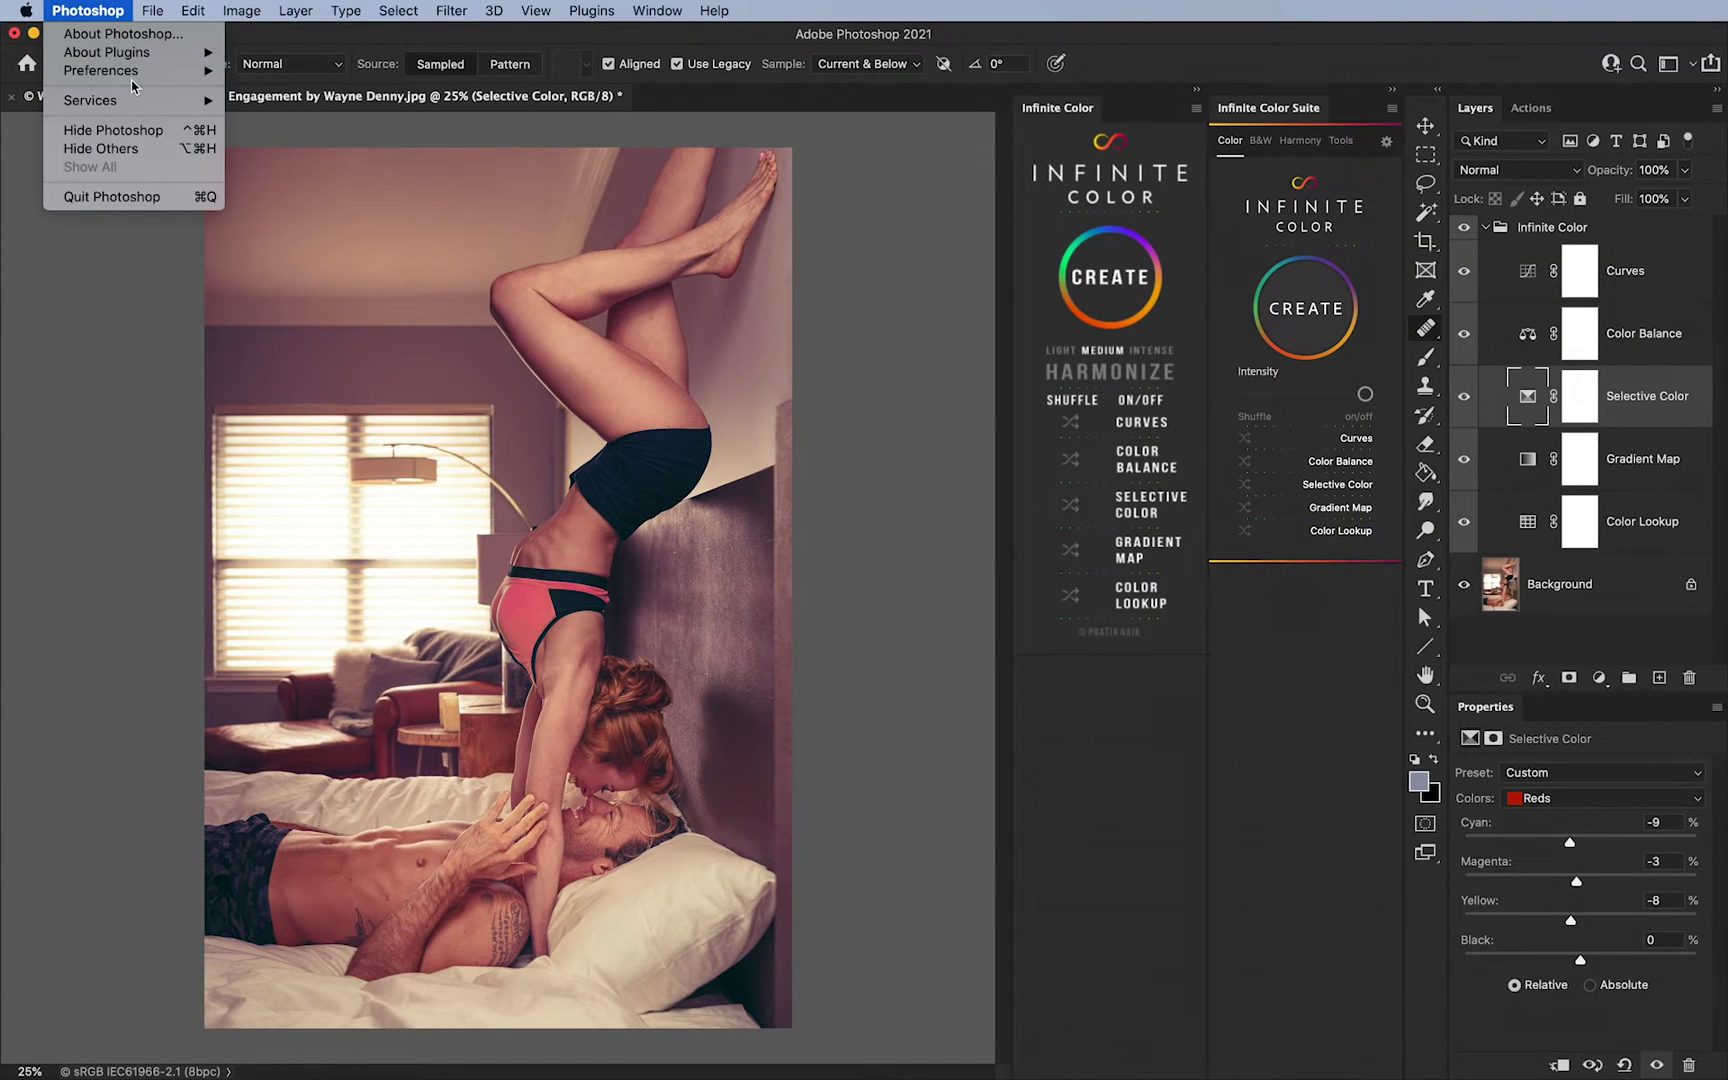
mouse_move(222, 71)
key("Escape")
key("i")
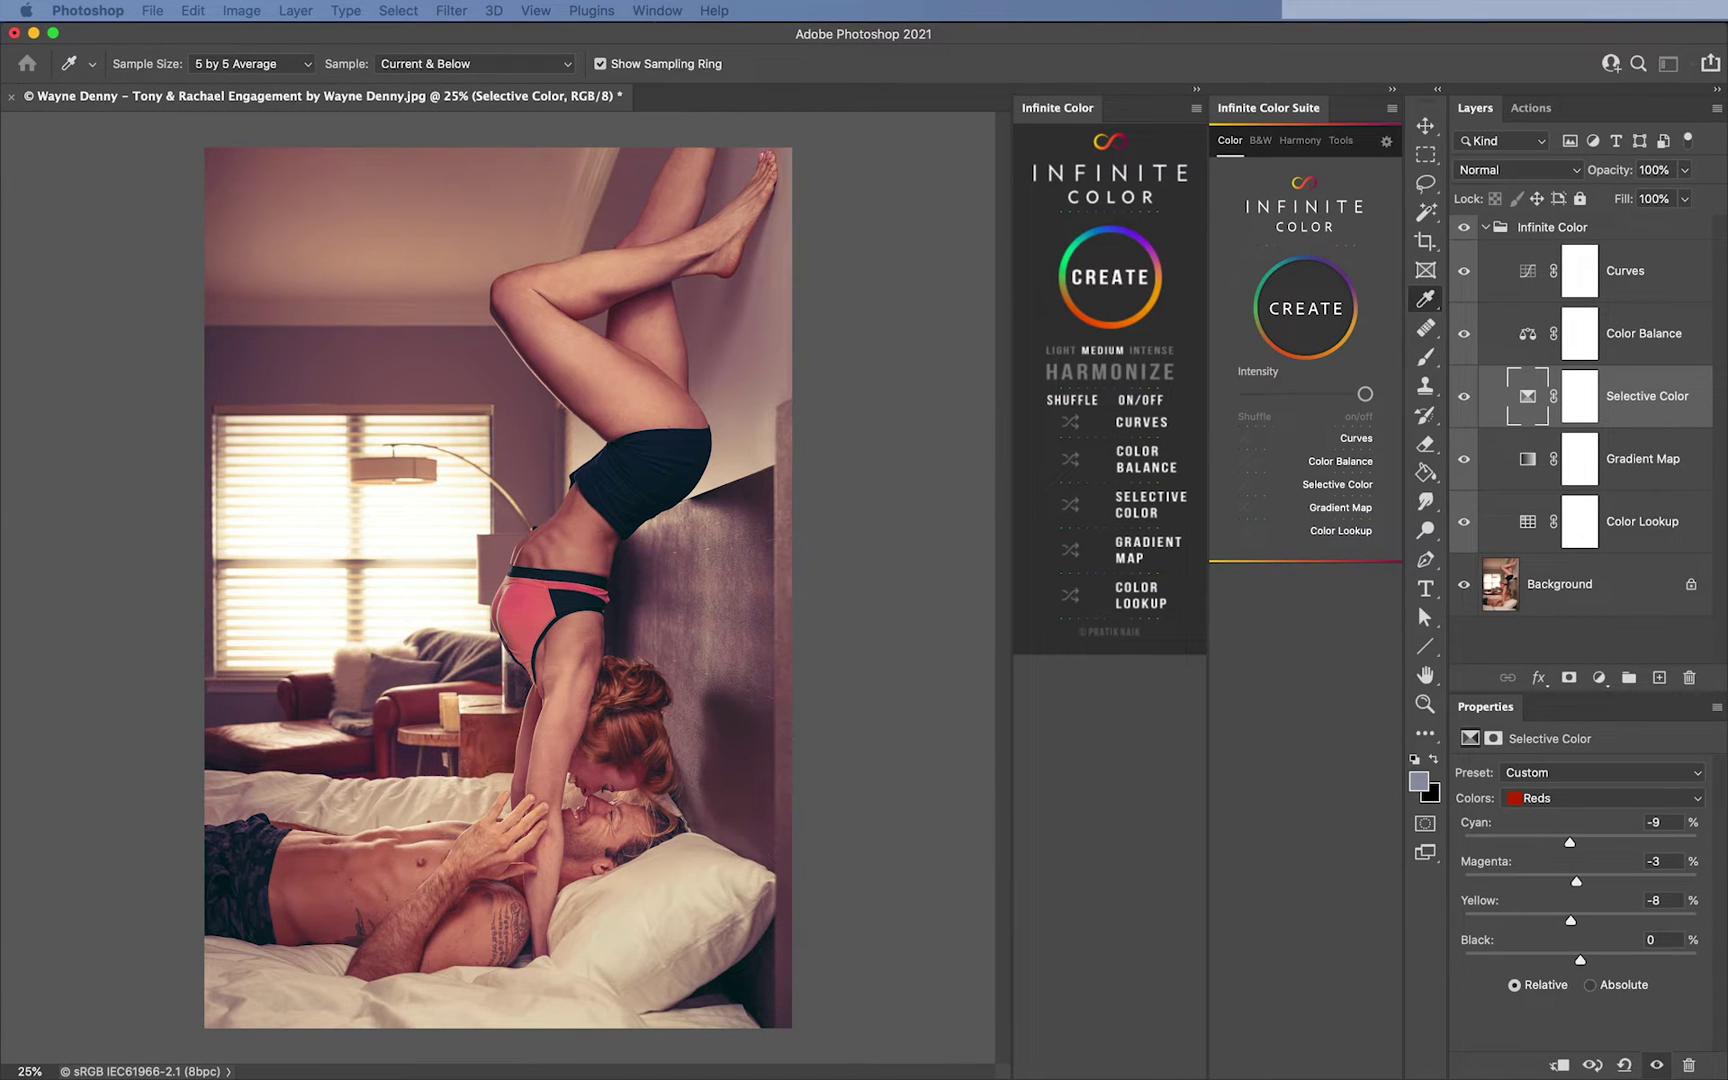
key("j")
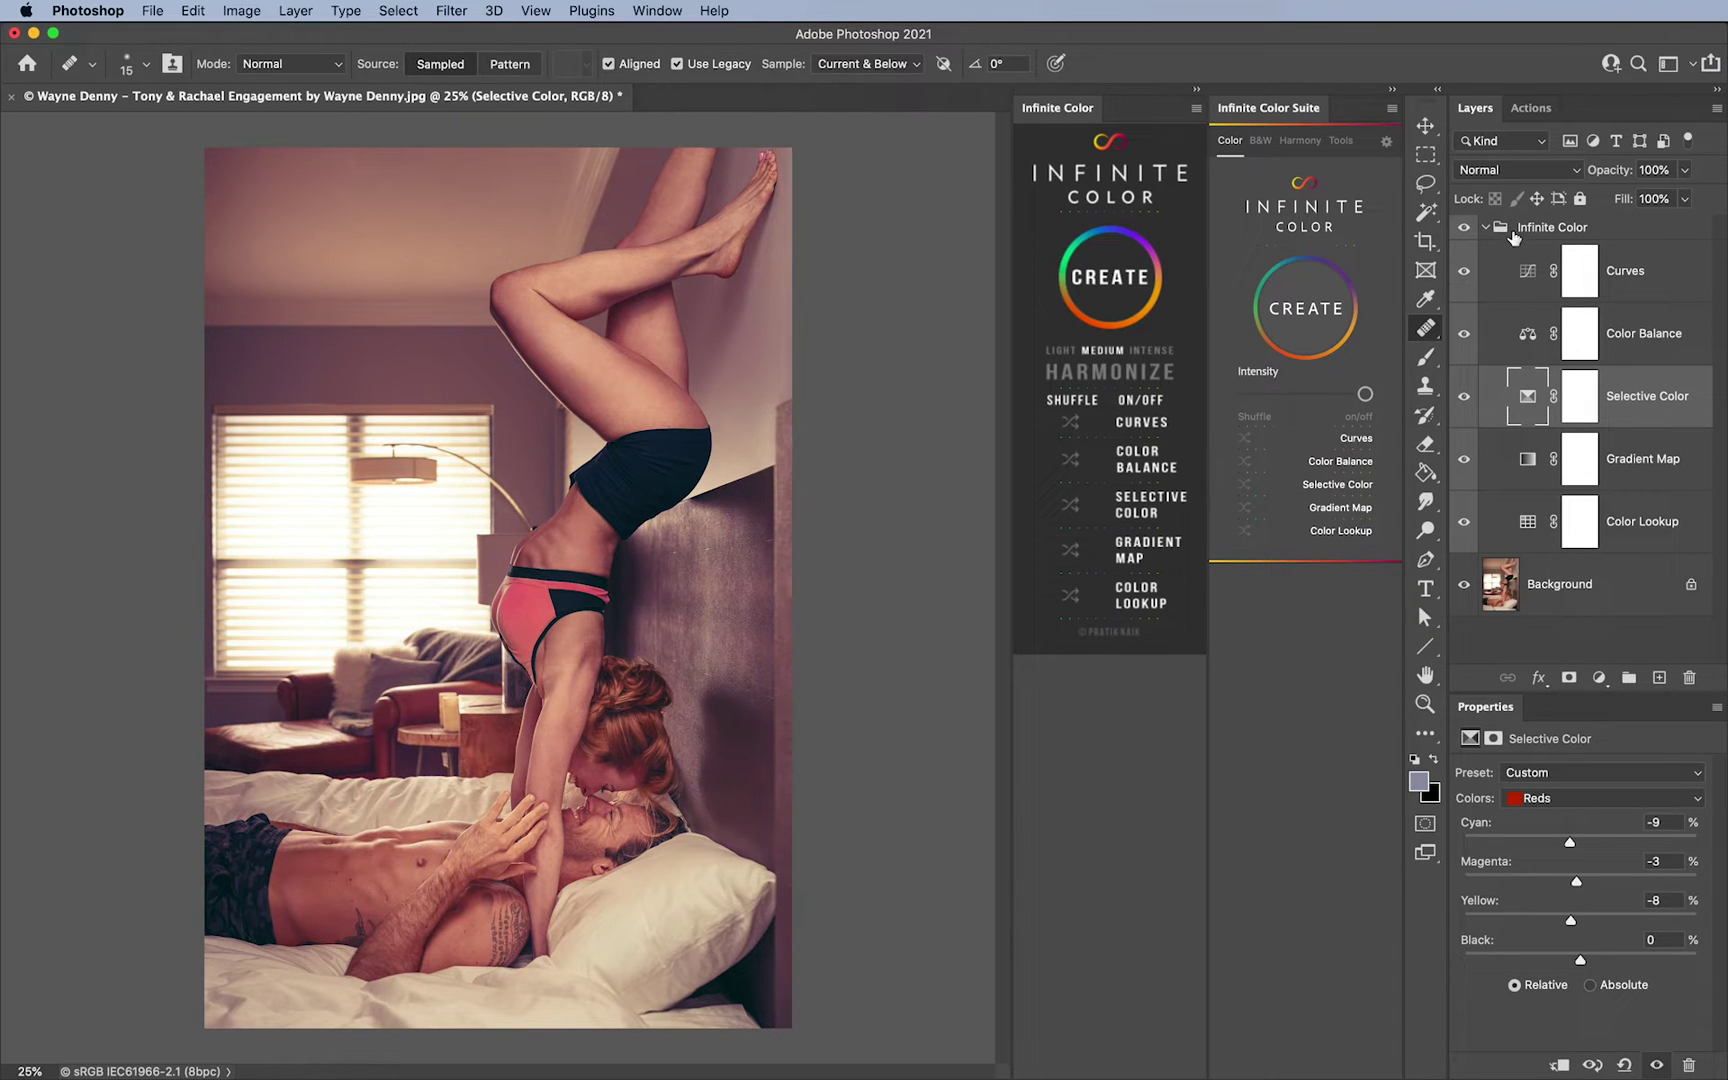
Compare the grade with Curves, Color Balance and Selective Color toggled, then delete the group
left_click(1355, 440)
left_click(1355, 463)
left_click(1355, 465)
left_click(1356, 486)
left_click(1357, 489)
left_click_drag(1575, 230, 1688, 677)
Generate an Infinite Color grade with Curves excluded, then delete that group
left_click(1110, 277)
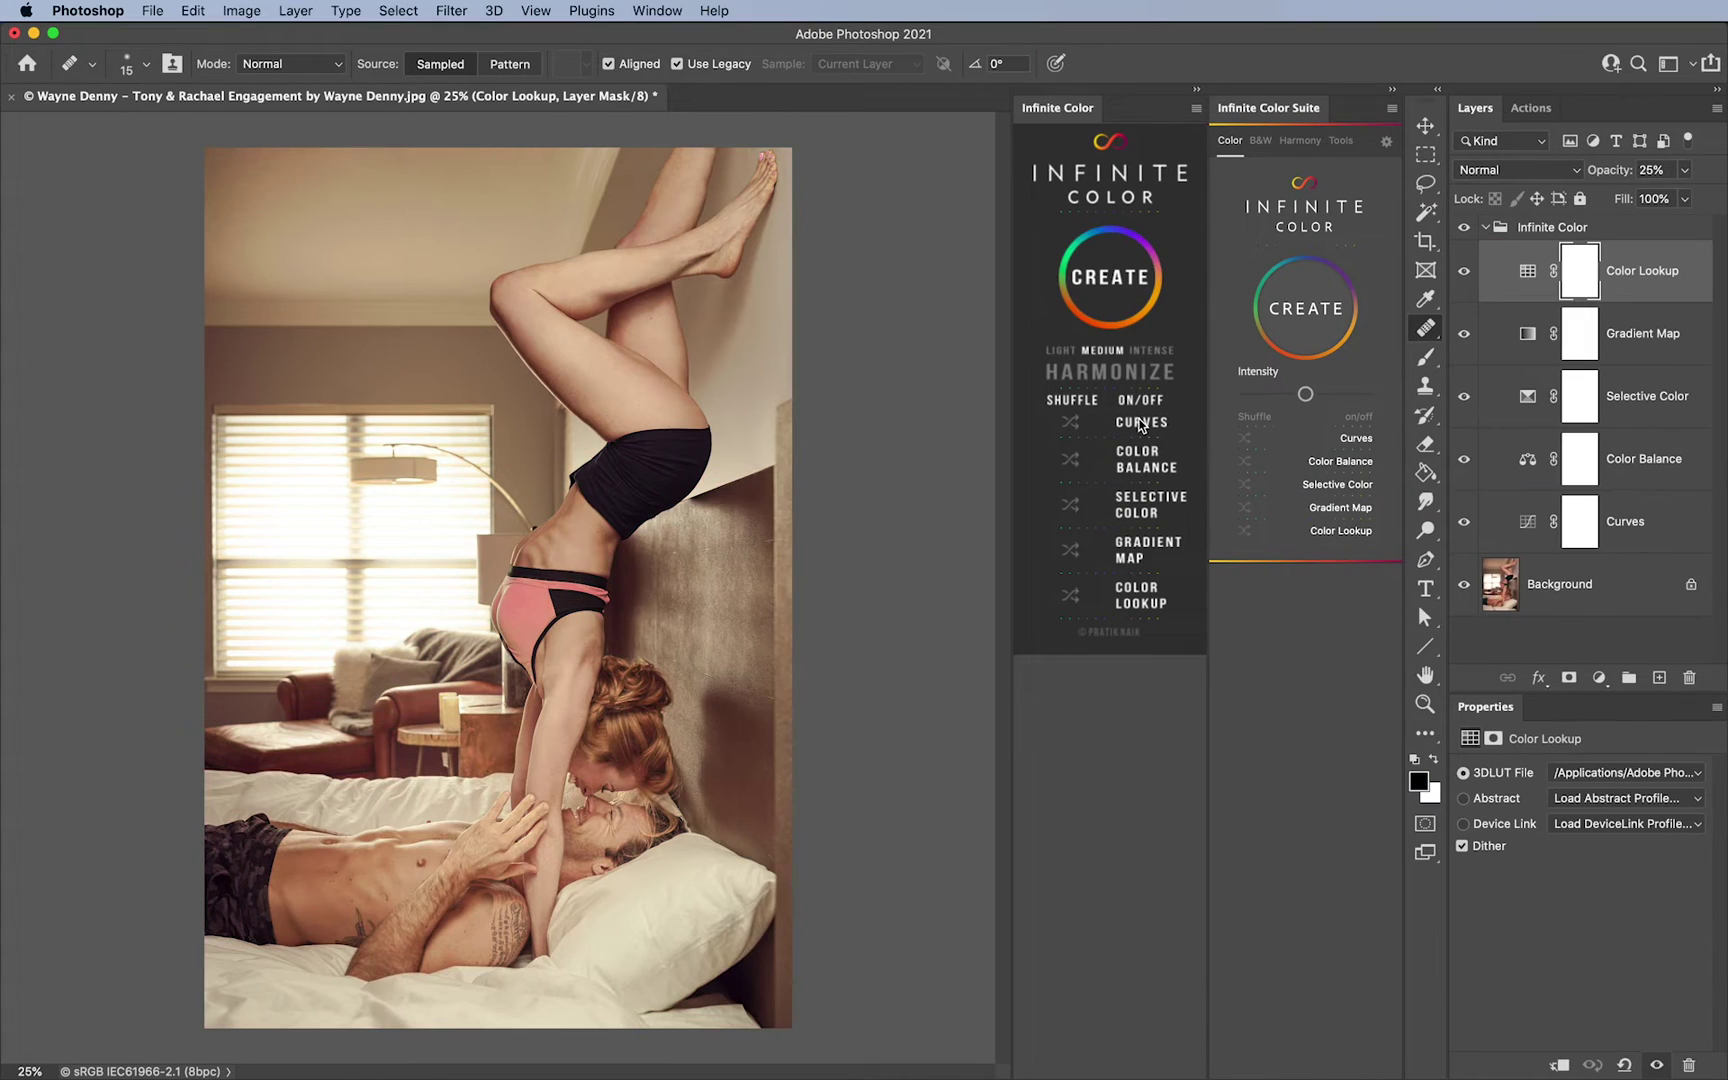
left_click(1141, 423)
left_click(1141, 423)
left_click(1141, 423)
left_click(1128, 280)
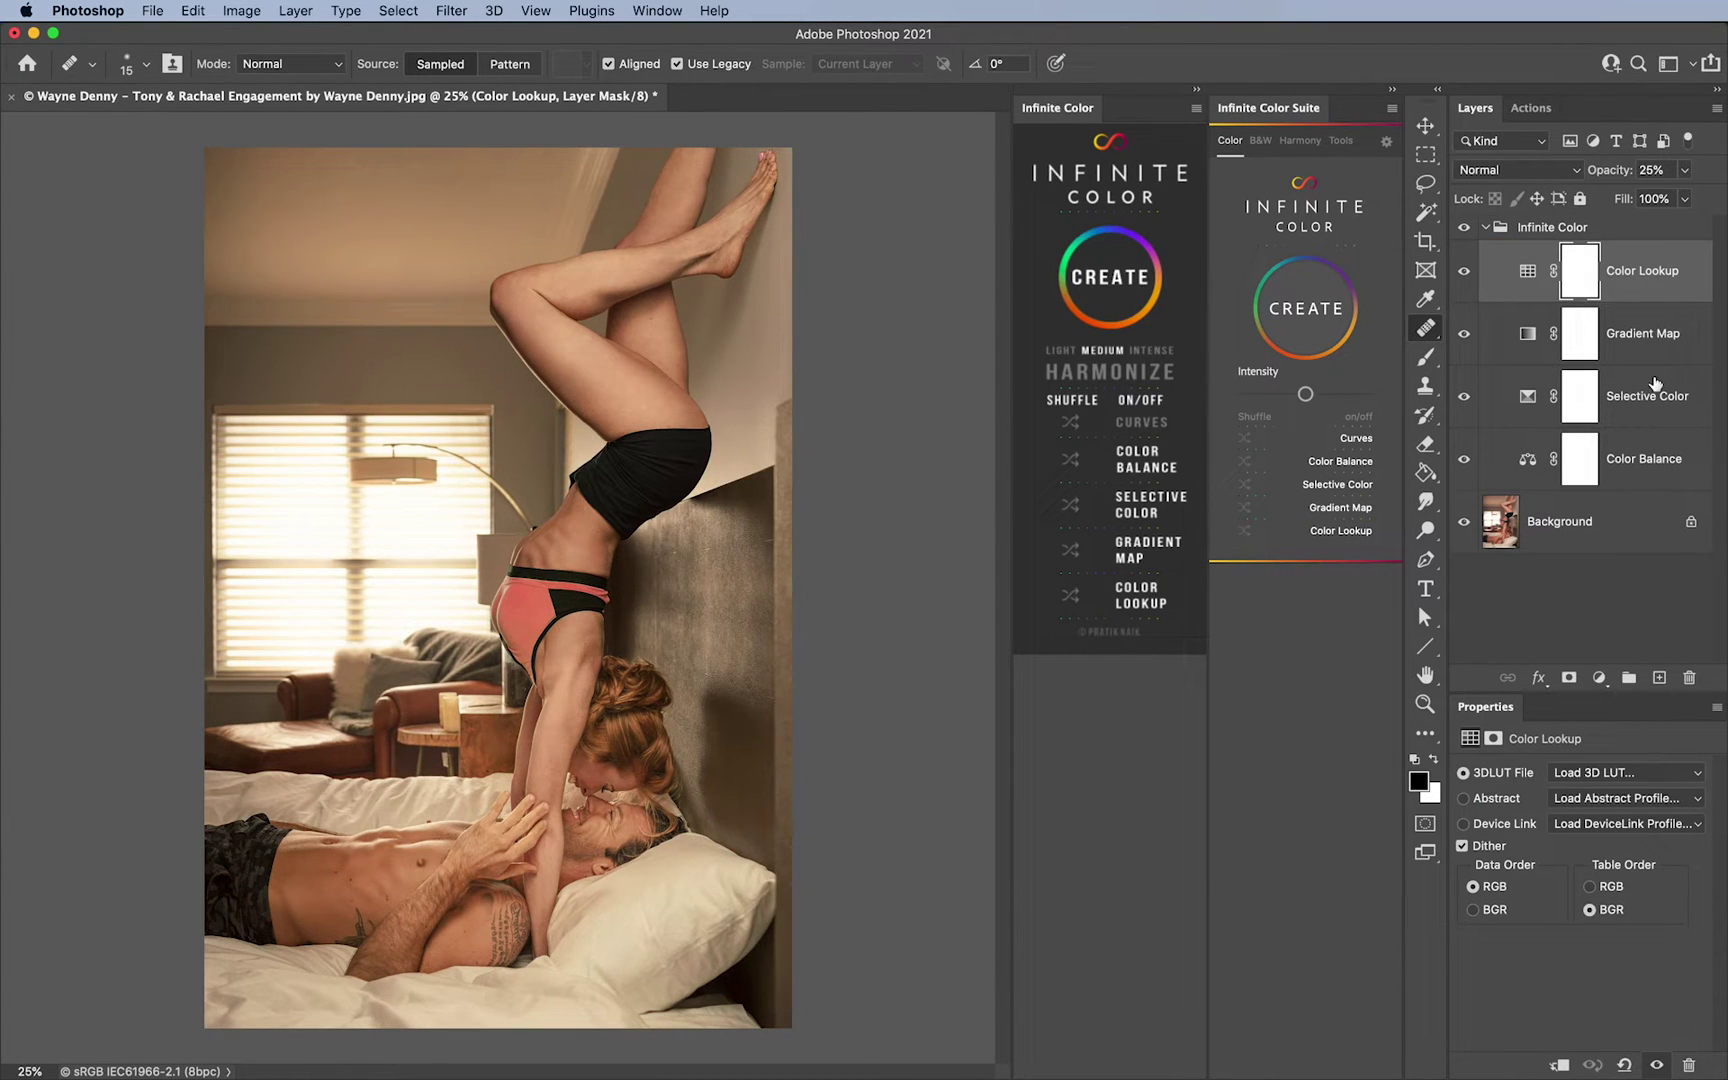
left_click(1558, 229)
left_click_drag(1558, 229, 1689, 677)
Generate a Suite grade, check it without Curves and Color Balance, raising intensity slightly
left_click(1310, 306)
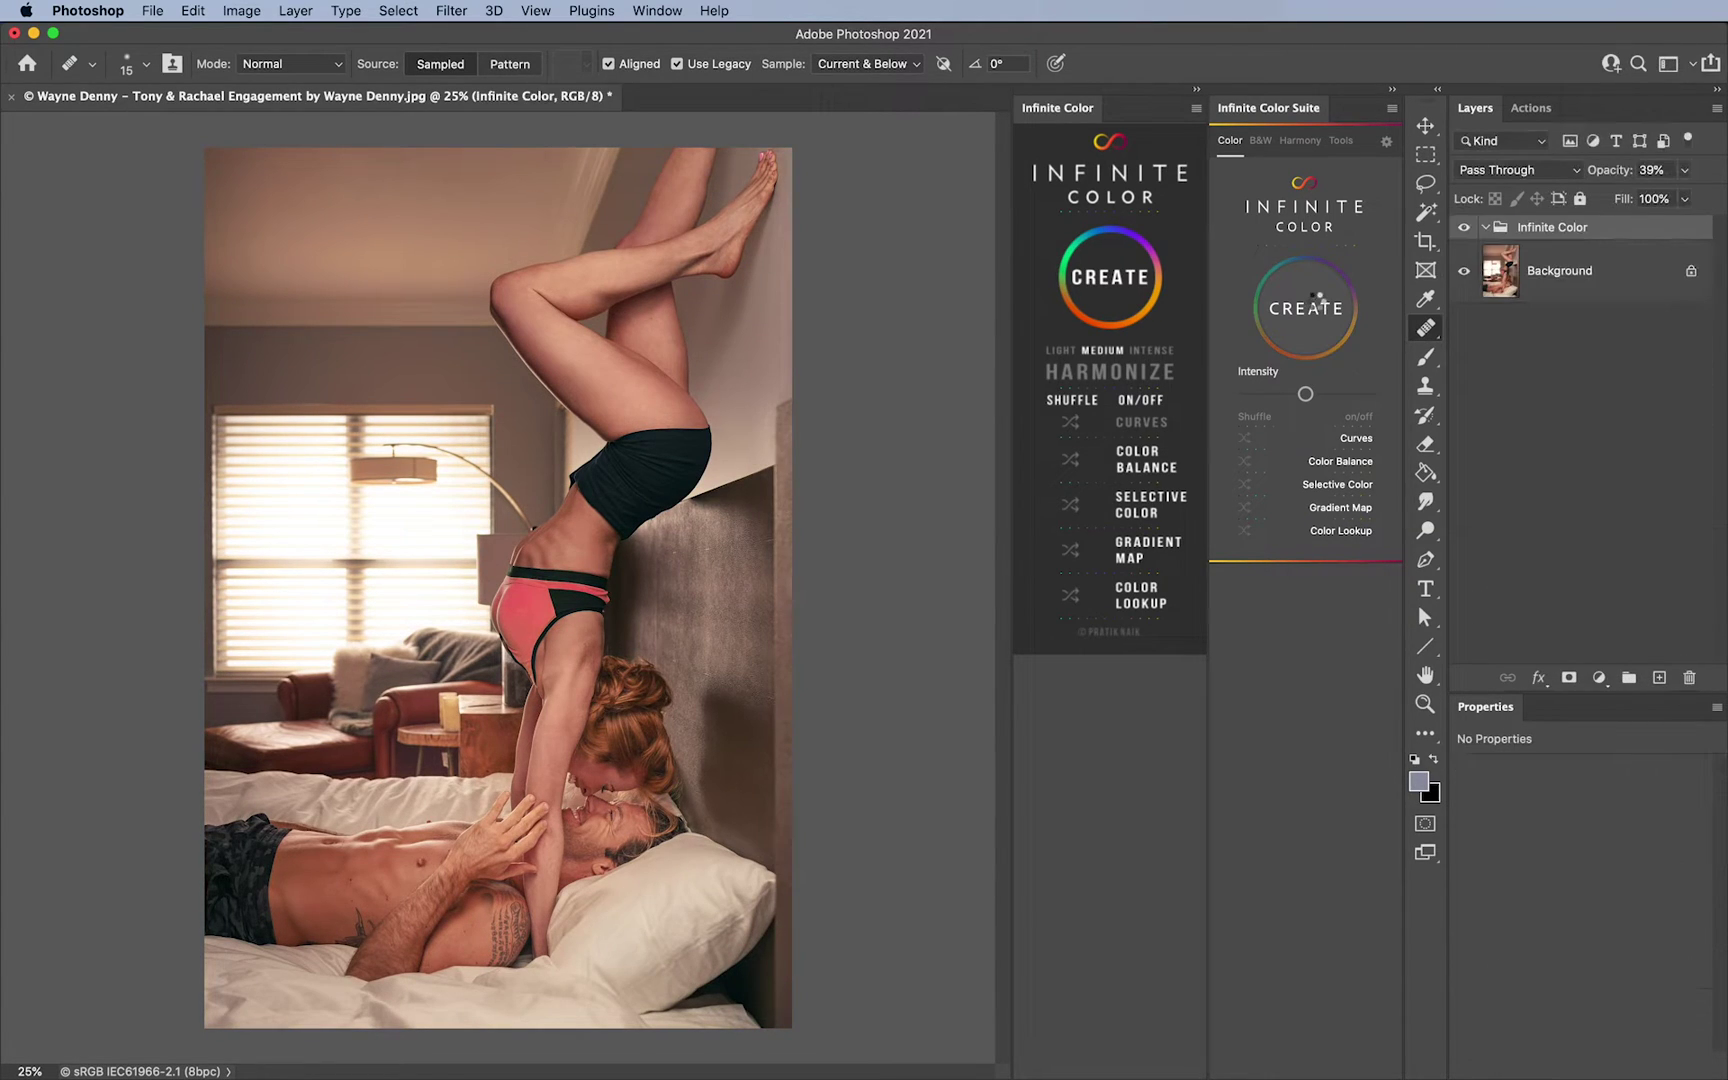
left_click(1354, 461)
left_click(1356, 438)
left_click_drag(1356, 398, 1365, 396)
left_click(1354, 461)
left_click(1356, 438)
Expand the group, regenerate the grade, and toggle Color Balance off and back on
left_click(1485, 228)
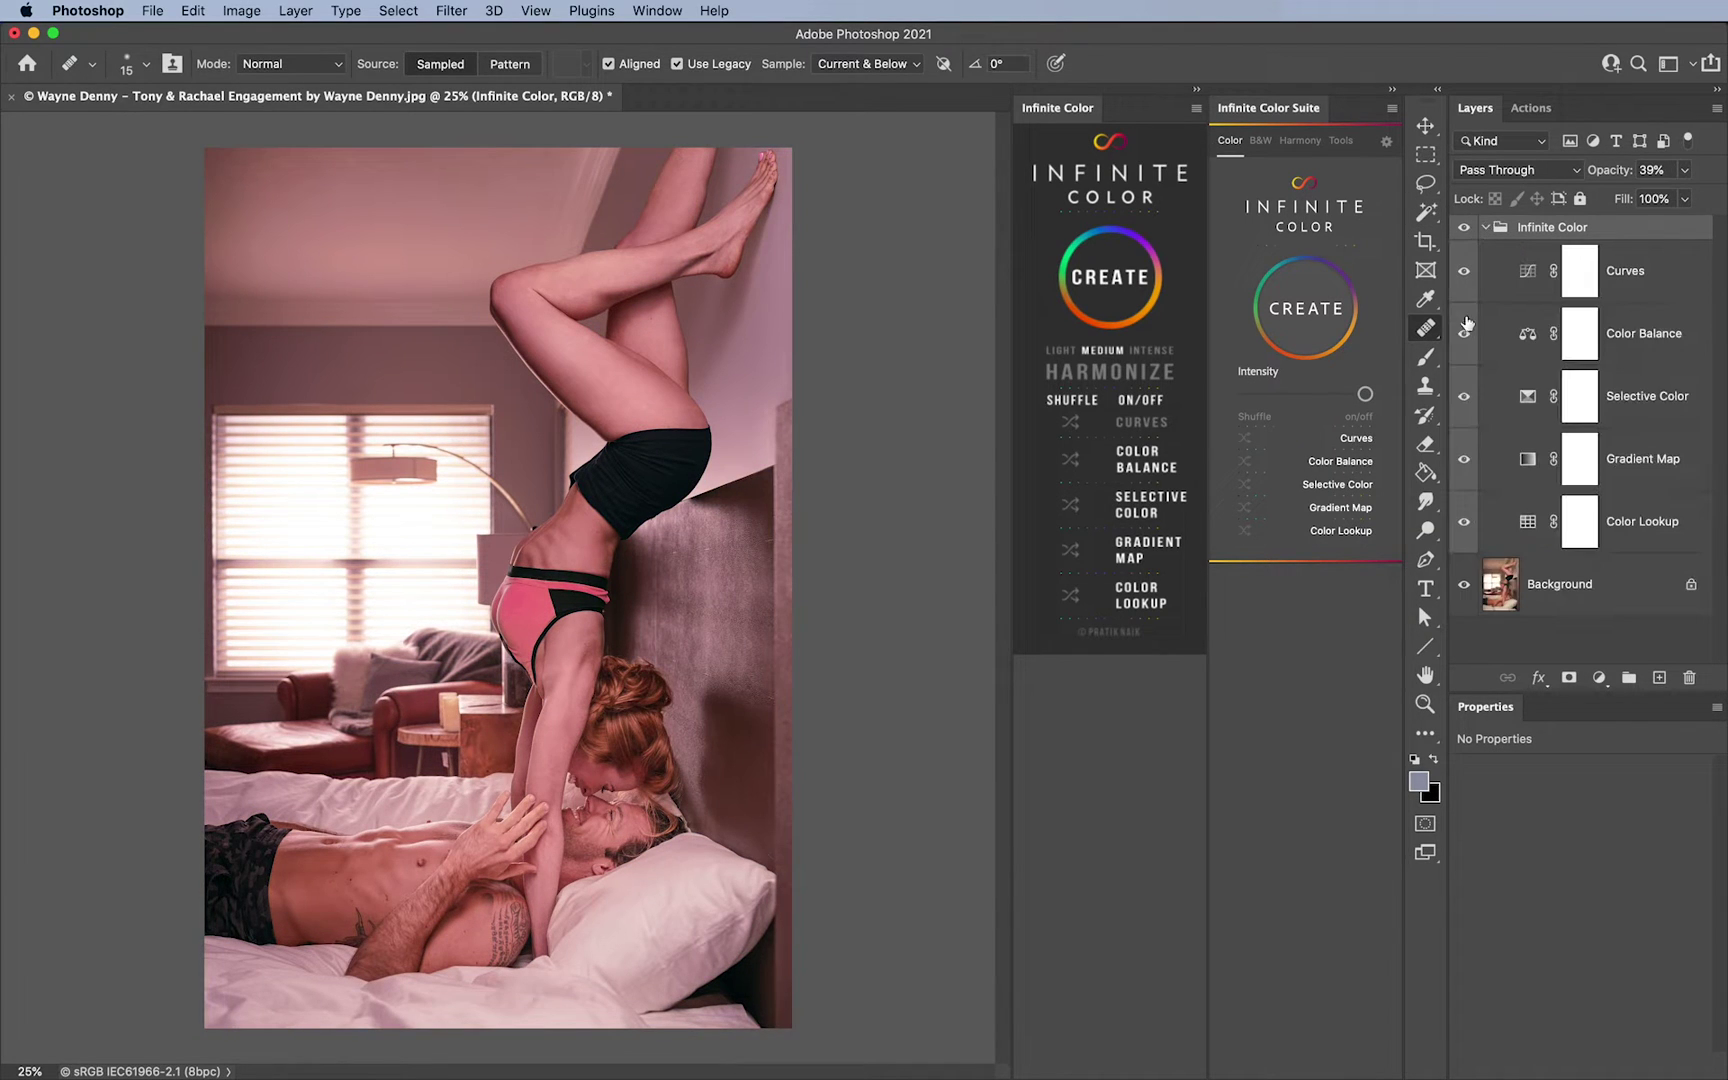
left_click(1305, 308)
left_click(1329, 465)
left_click(1330, 468)
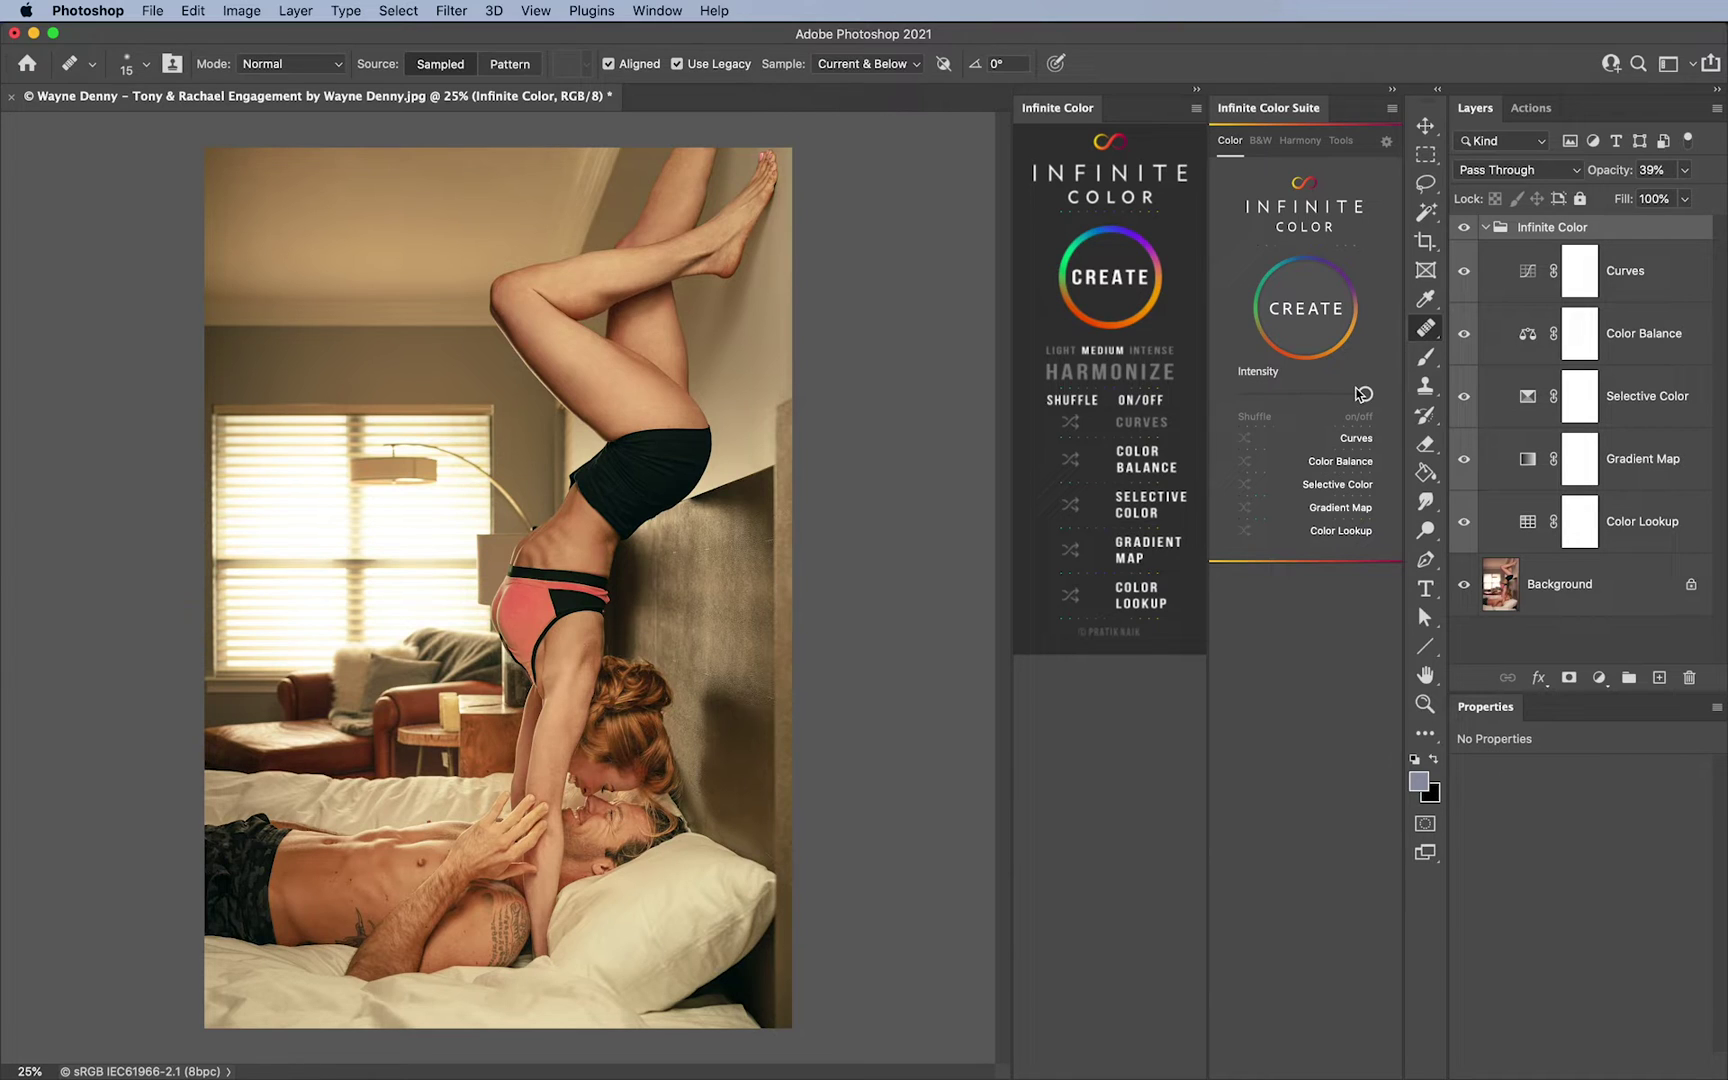
Set the grade to Intense, drag Intensity fully to its minimum, and bring up the group settings
mouse_move(1366, 401)
left_mouse_down()
mouse_move(1248, 400)
mouse_move(1368, 404)
left_mouse_up()
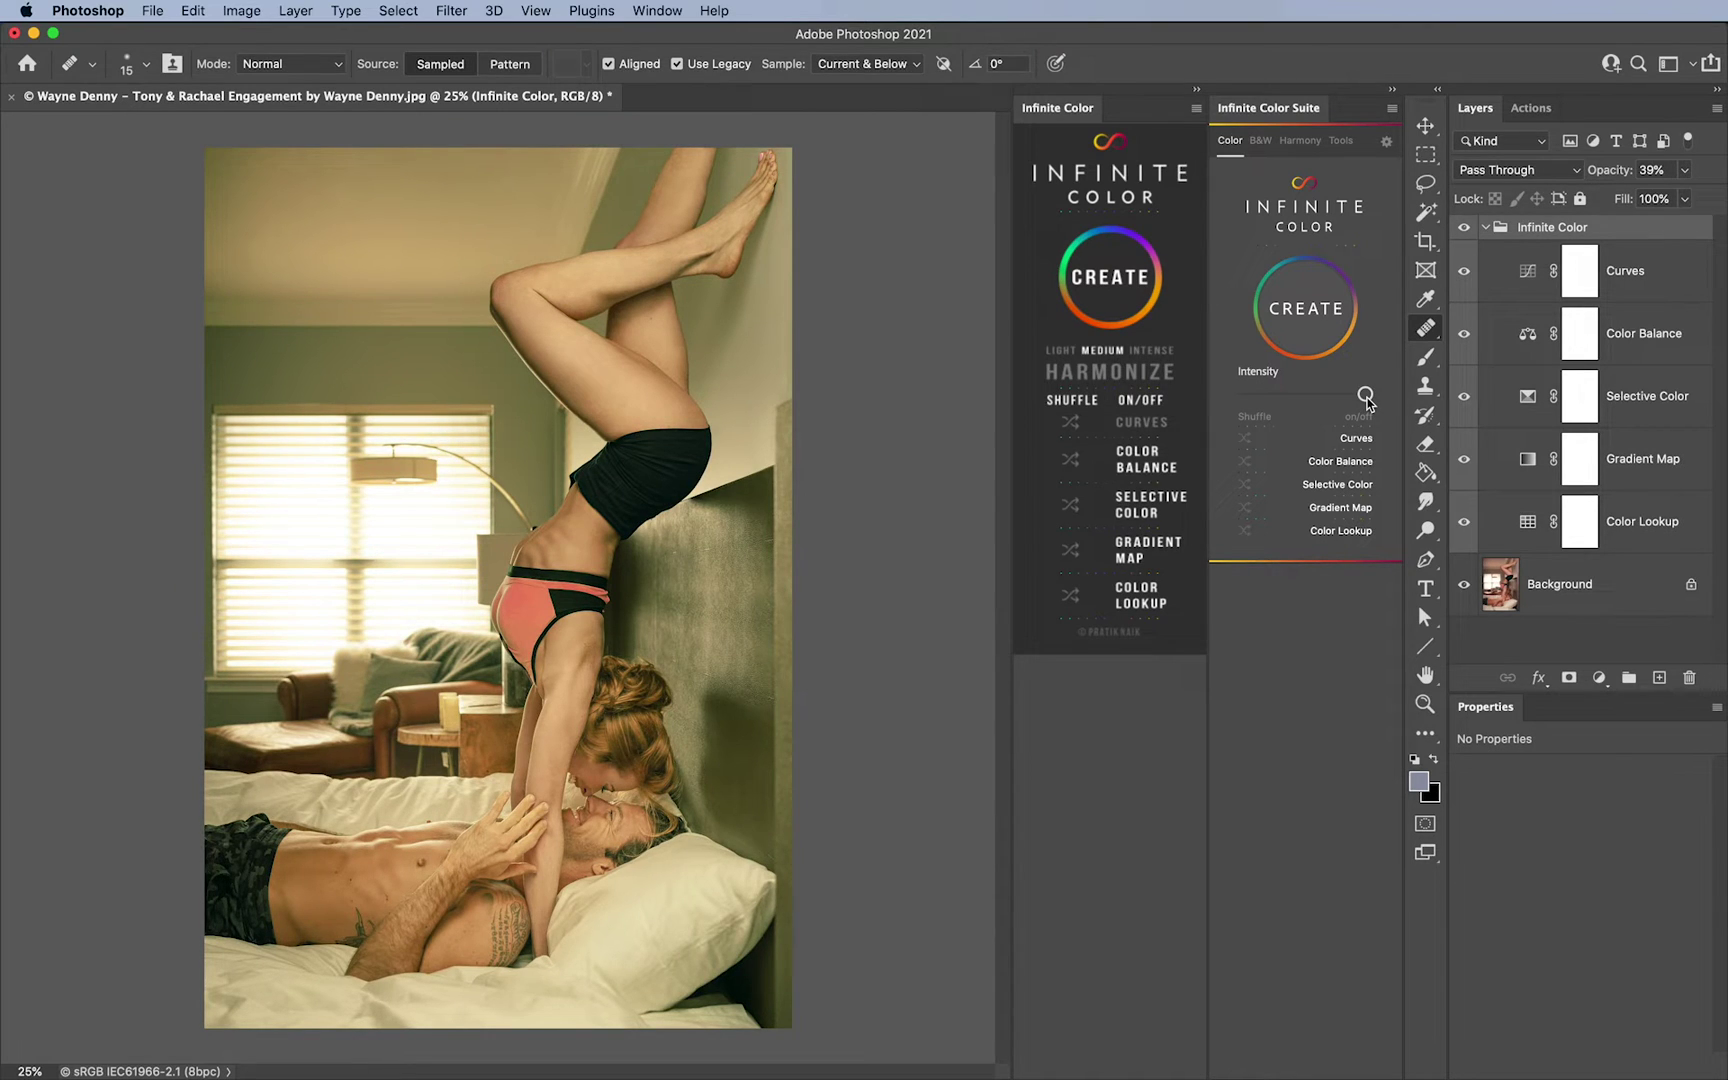
left_click(1145, 350)
left_click_drag(1365, 394, 1230, 402)
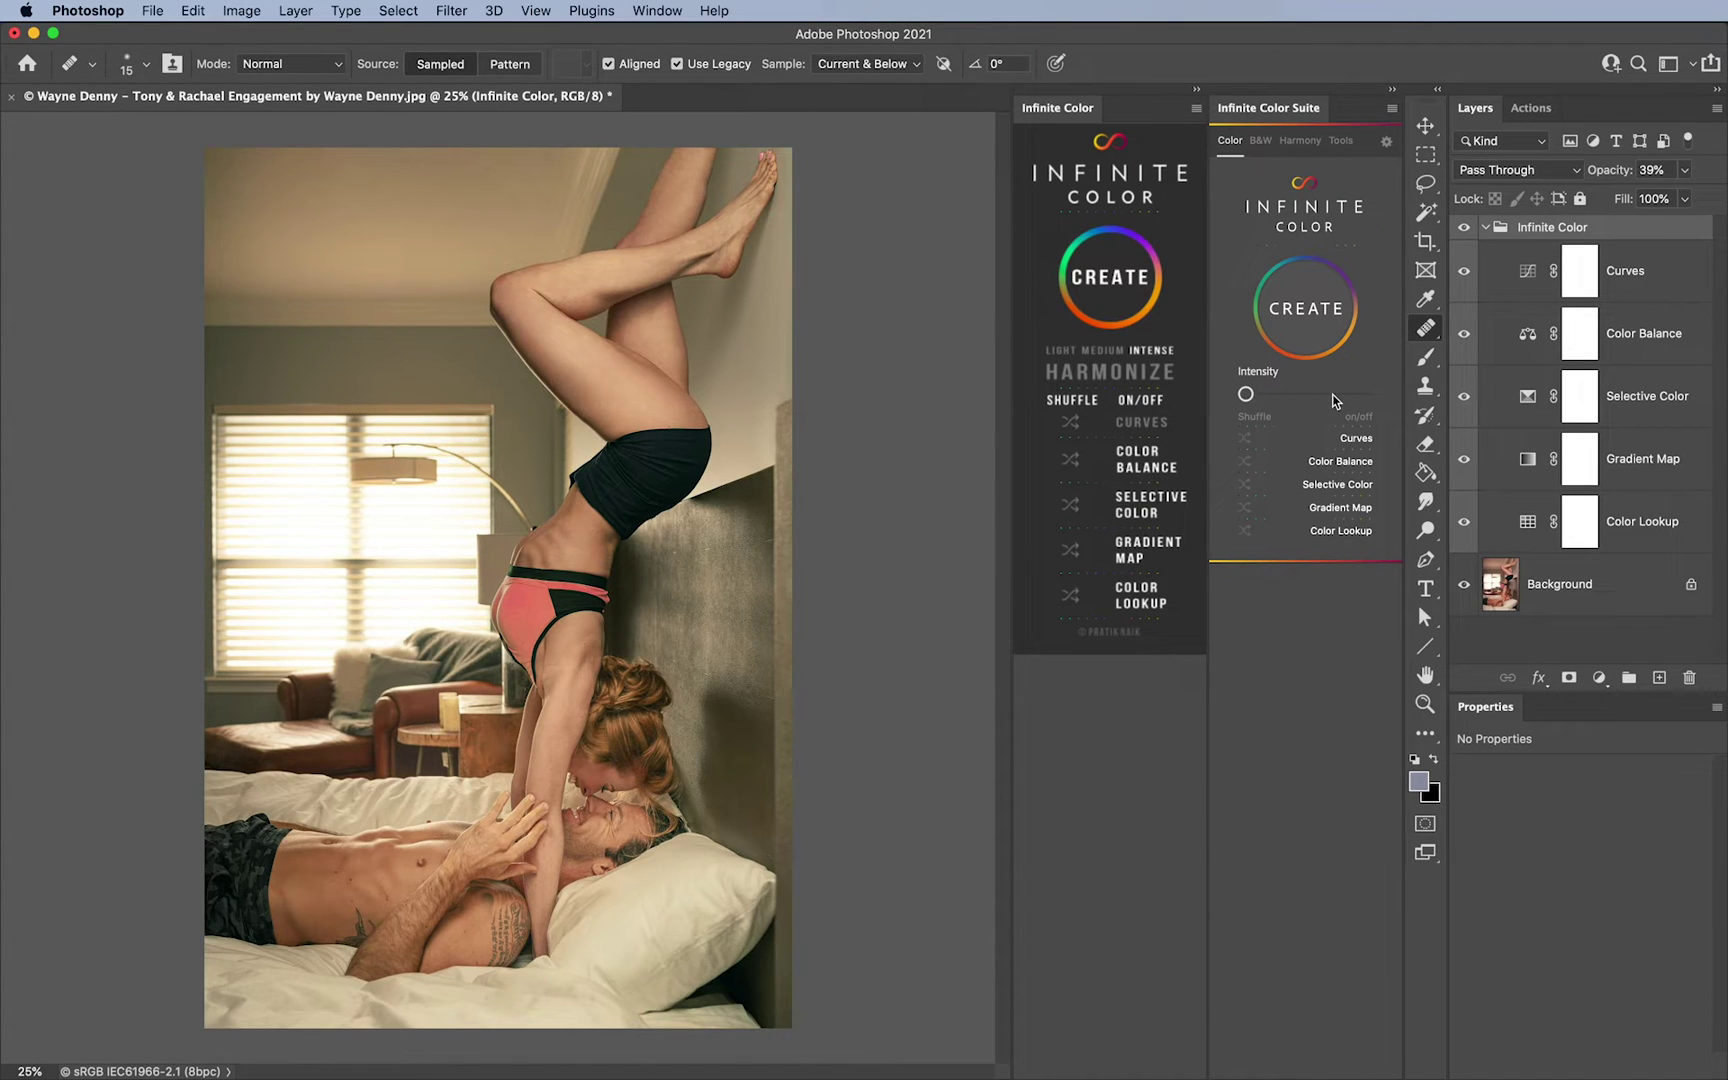
left_click(1299, 317)
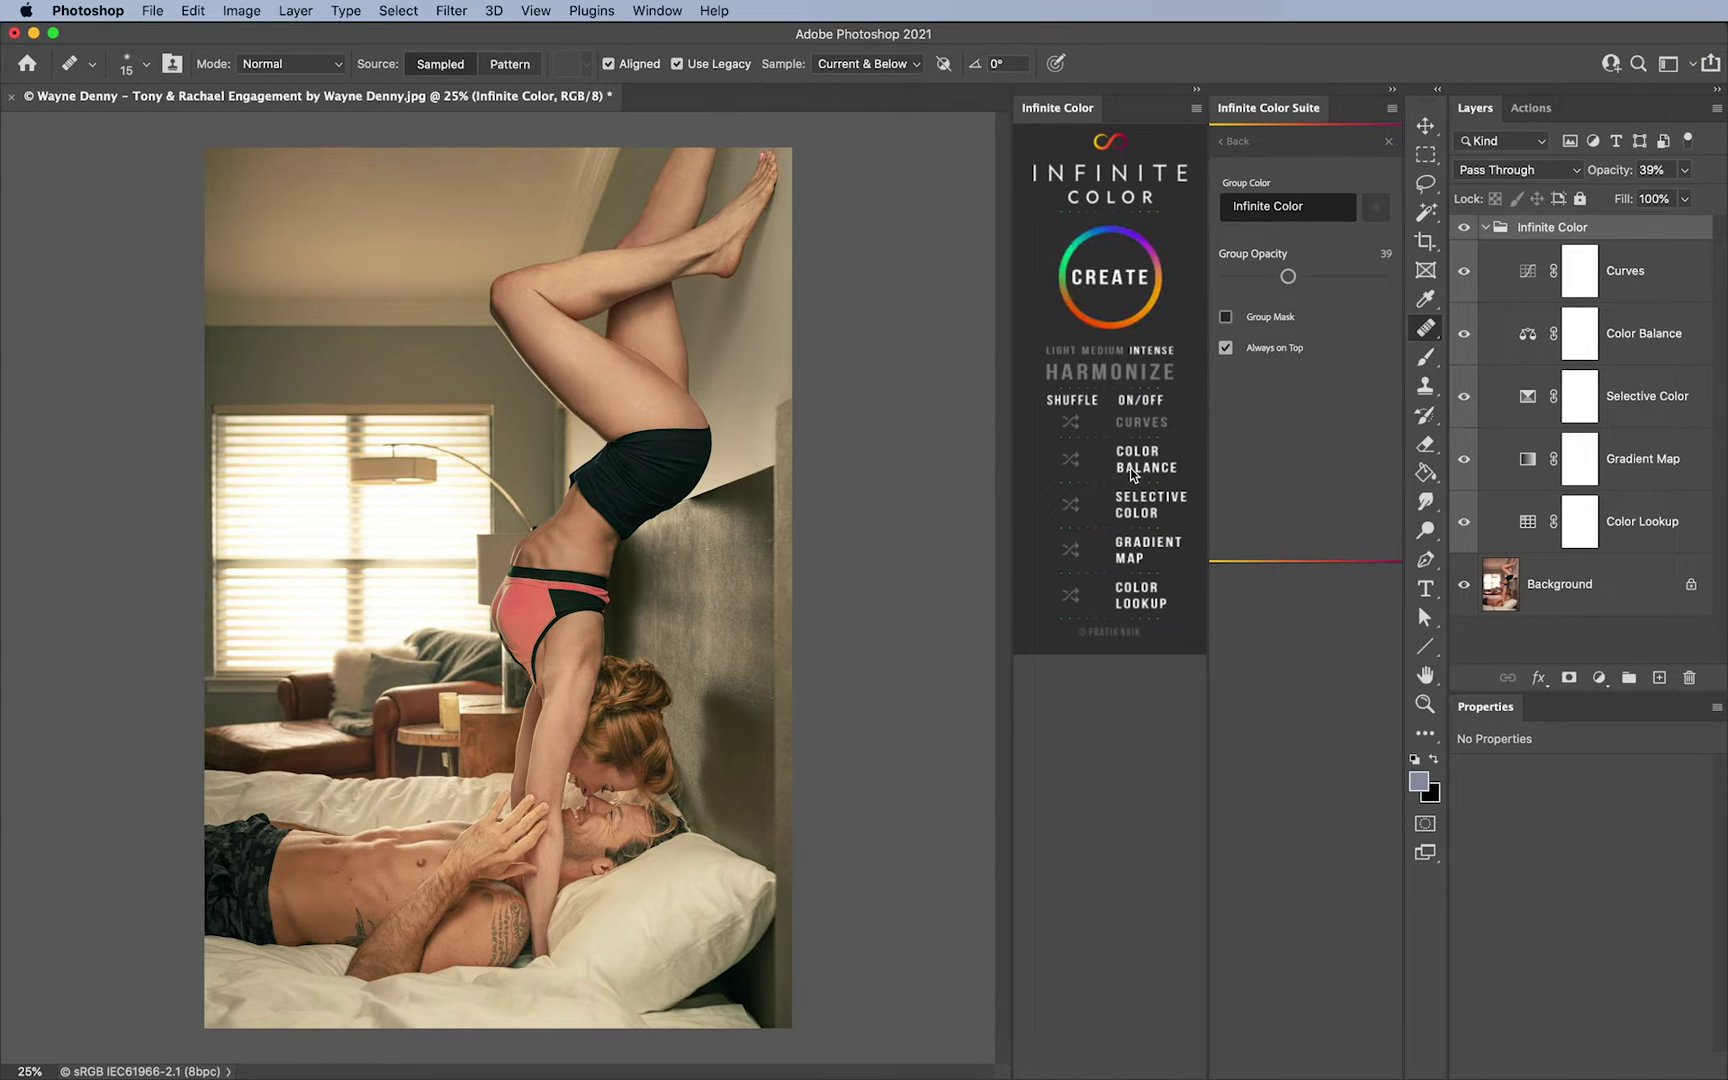
Give the group a red colour label, the name 'Tones' and 49 Group Opacity
left_click(1292, 210)
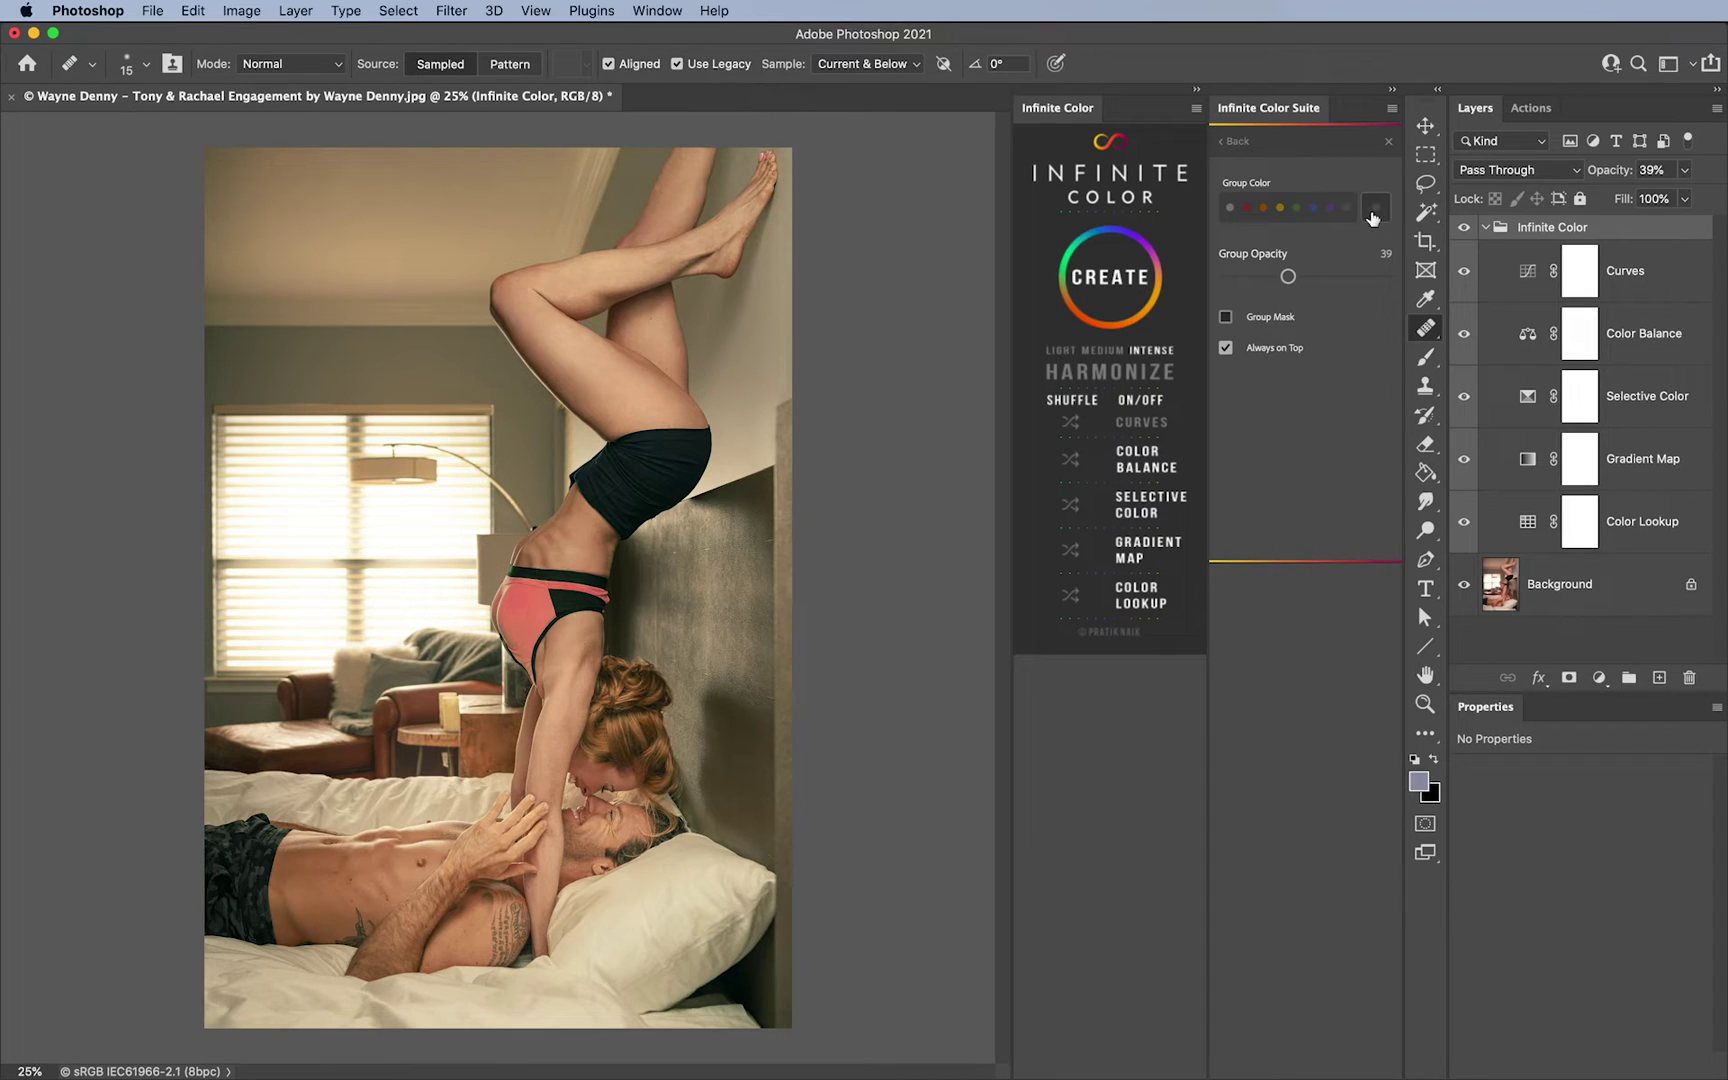
left_click(1245, 209)
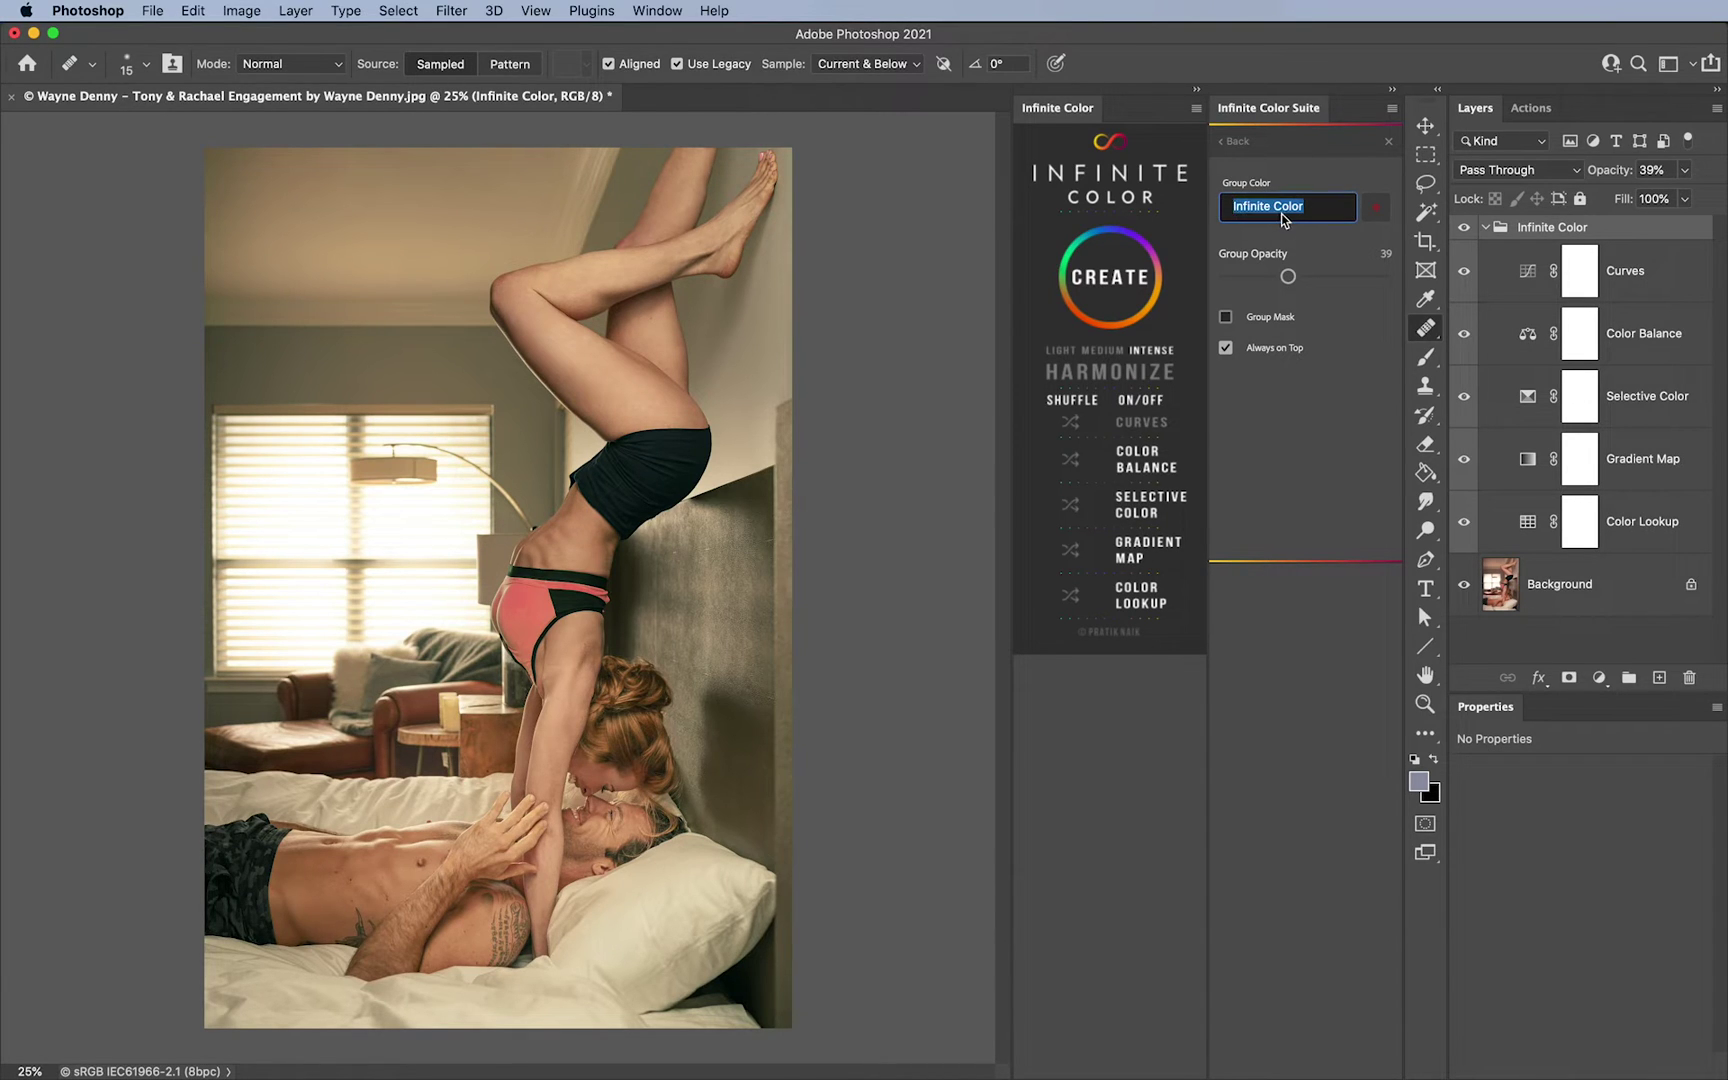
type("Tones")
mouse_move(1291, 280)
left_mouse_down()
mouse_move(1382, 283)
mouse_move(1308, 284)
left_mouse_up()
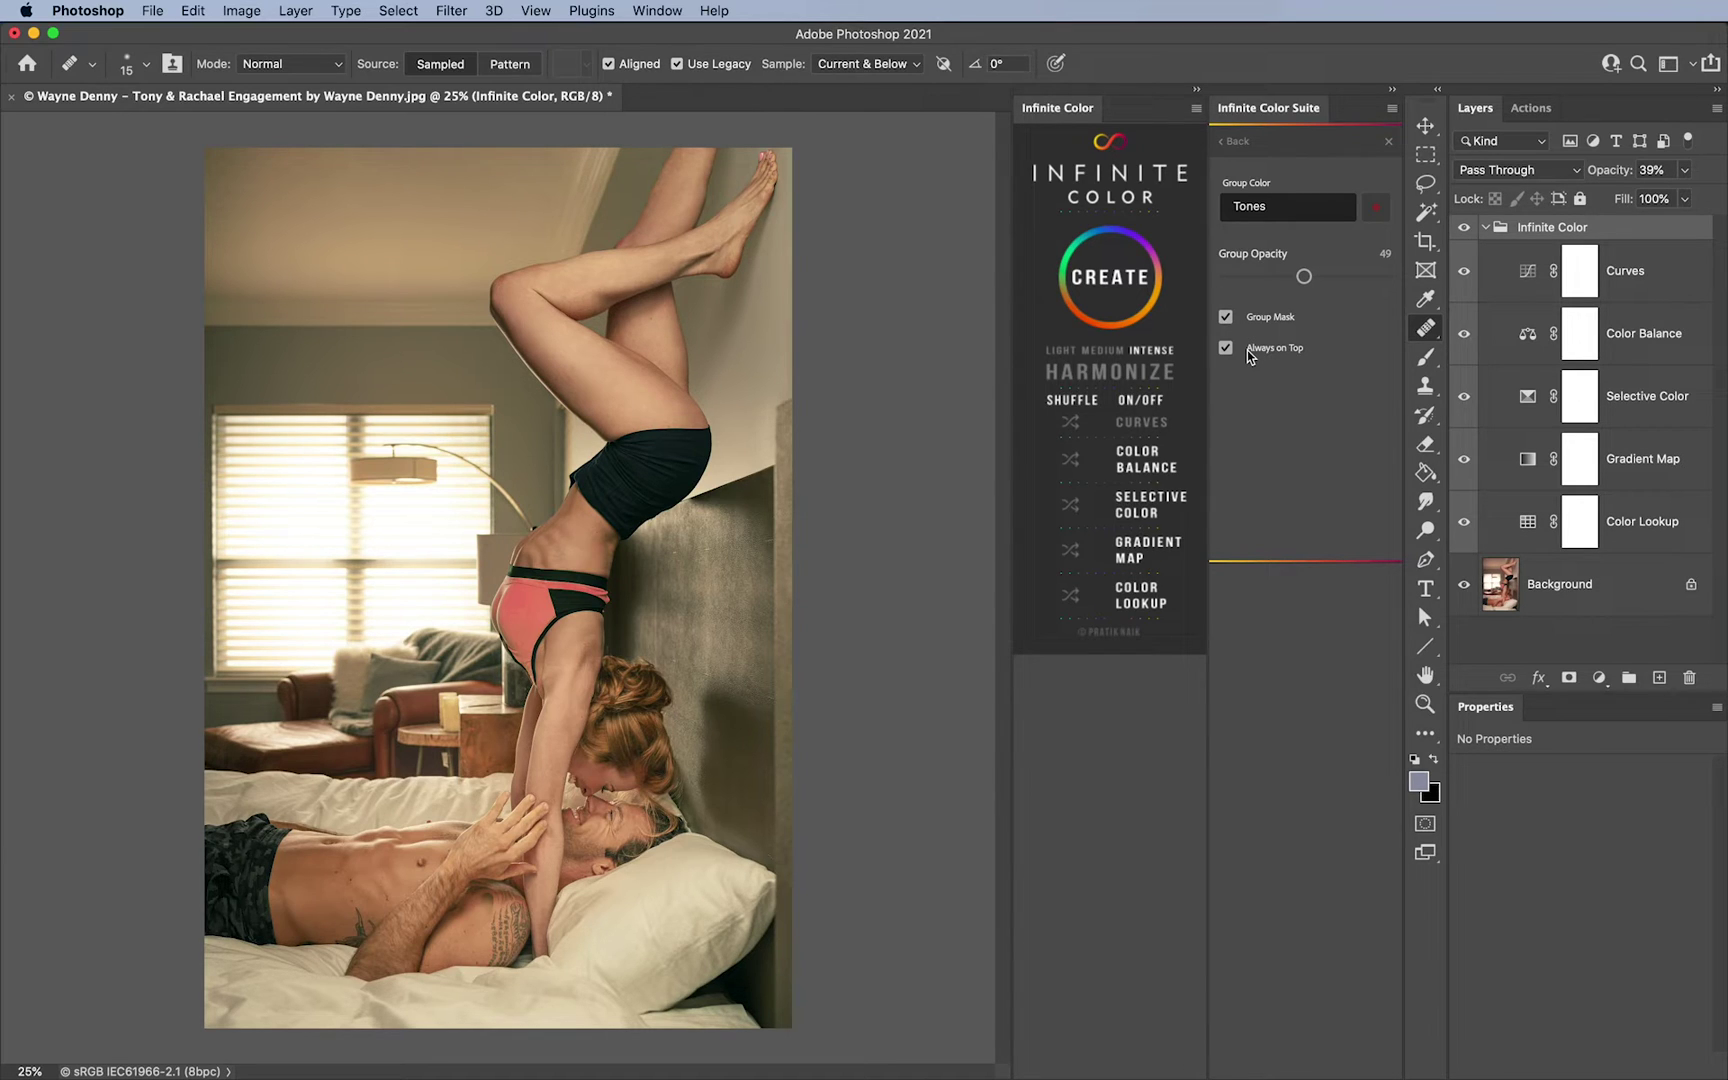
Regenerate the grade three times as a red Tones group, expand it and review its settings
left_click(1238, 145)
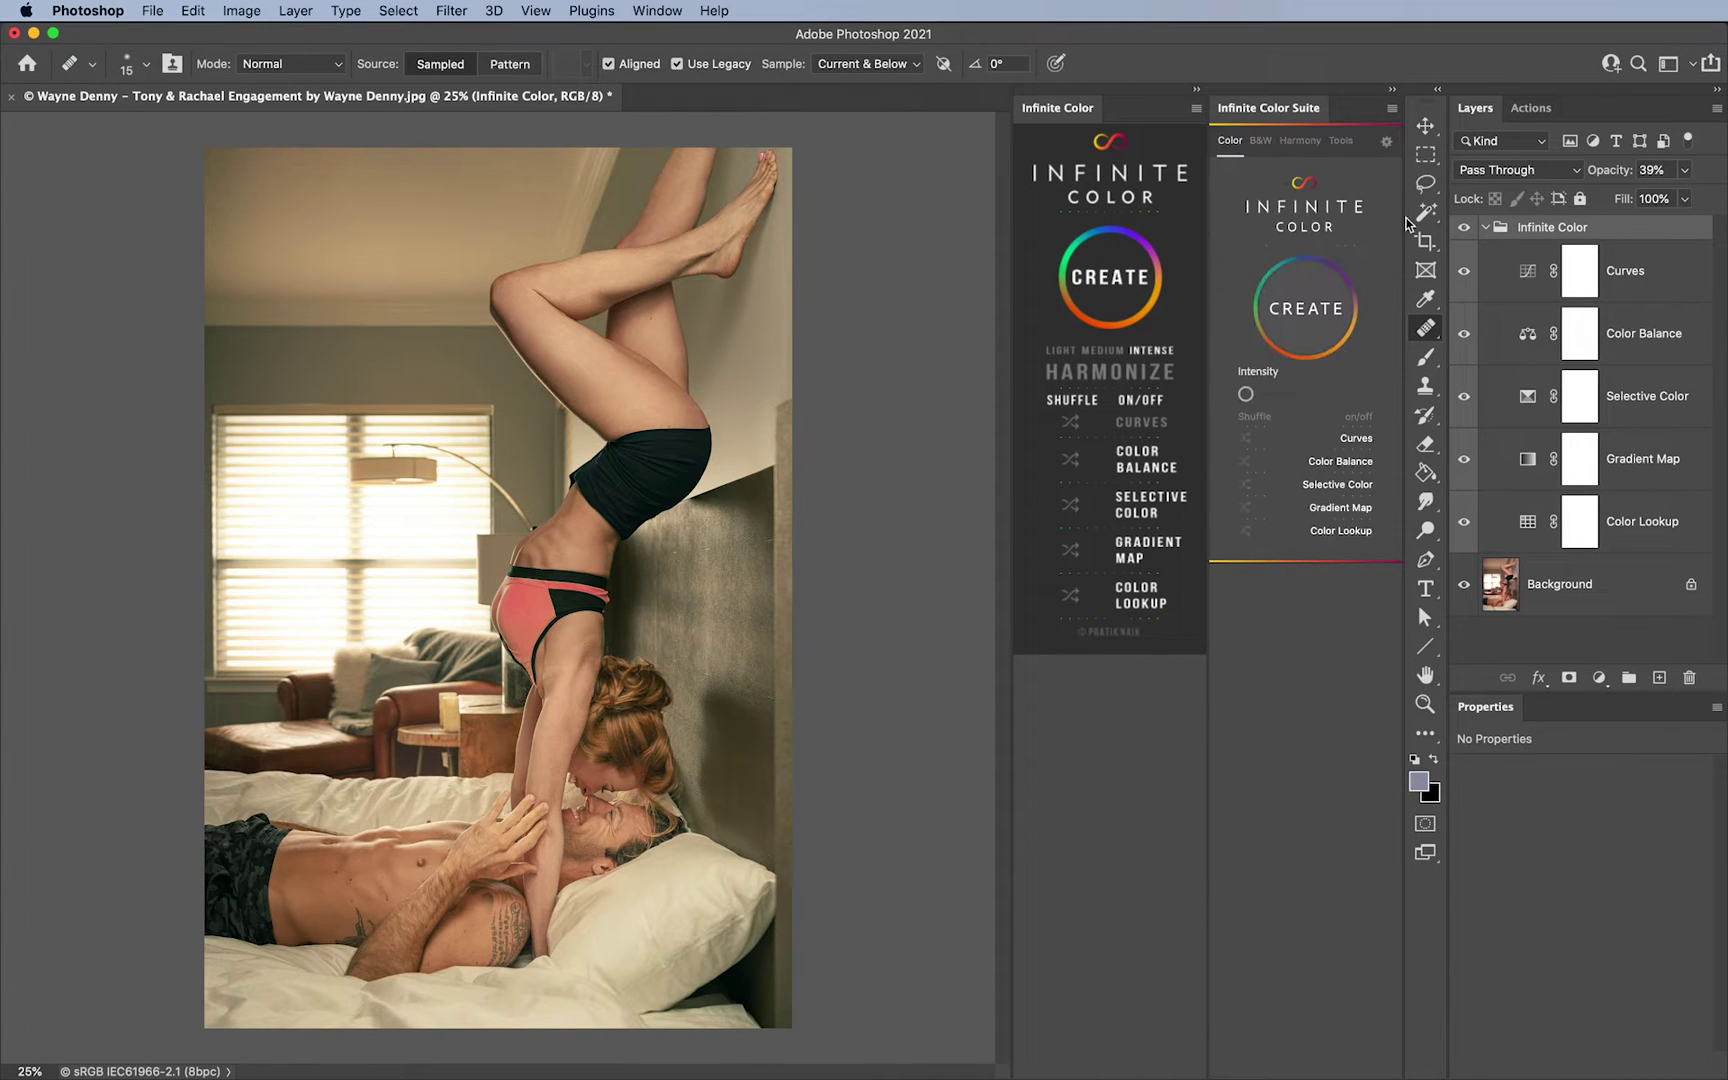
left_click(1326, 302)
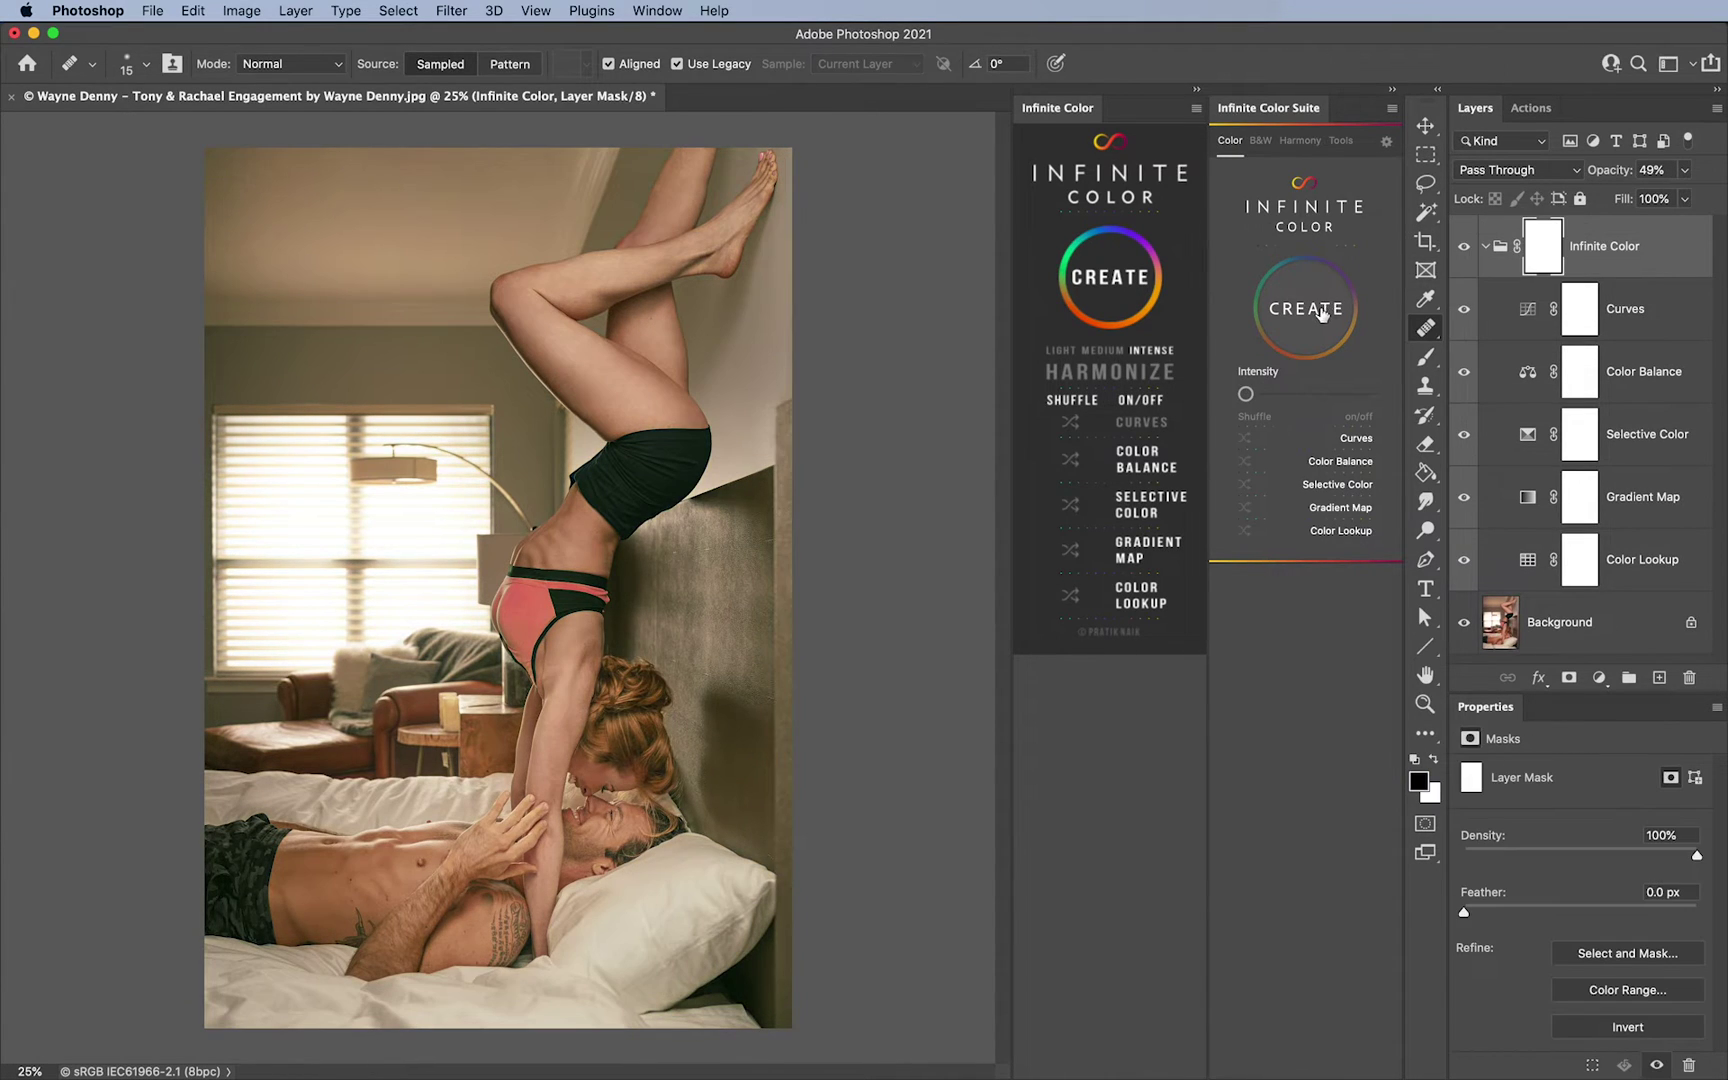
left_click(1322, 314)
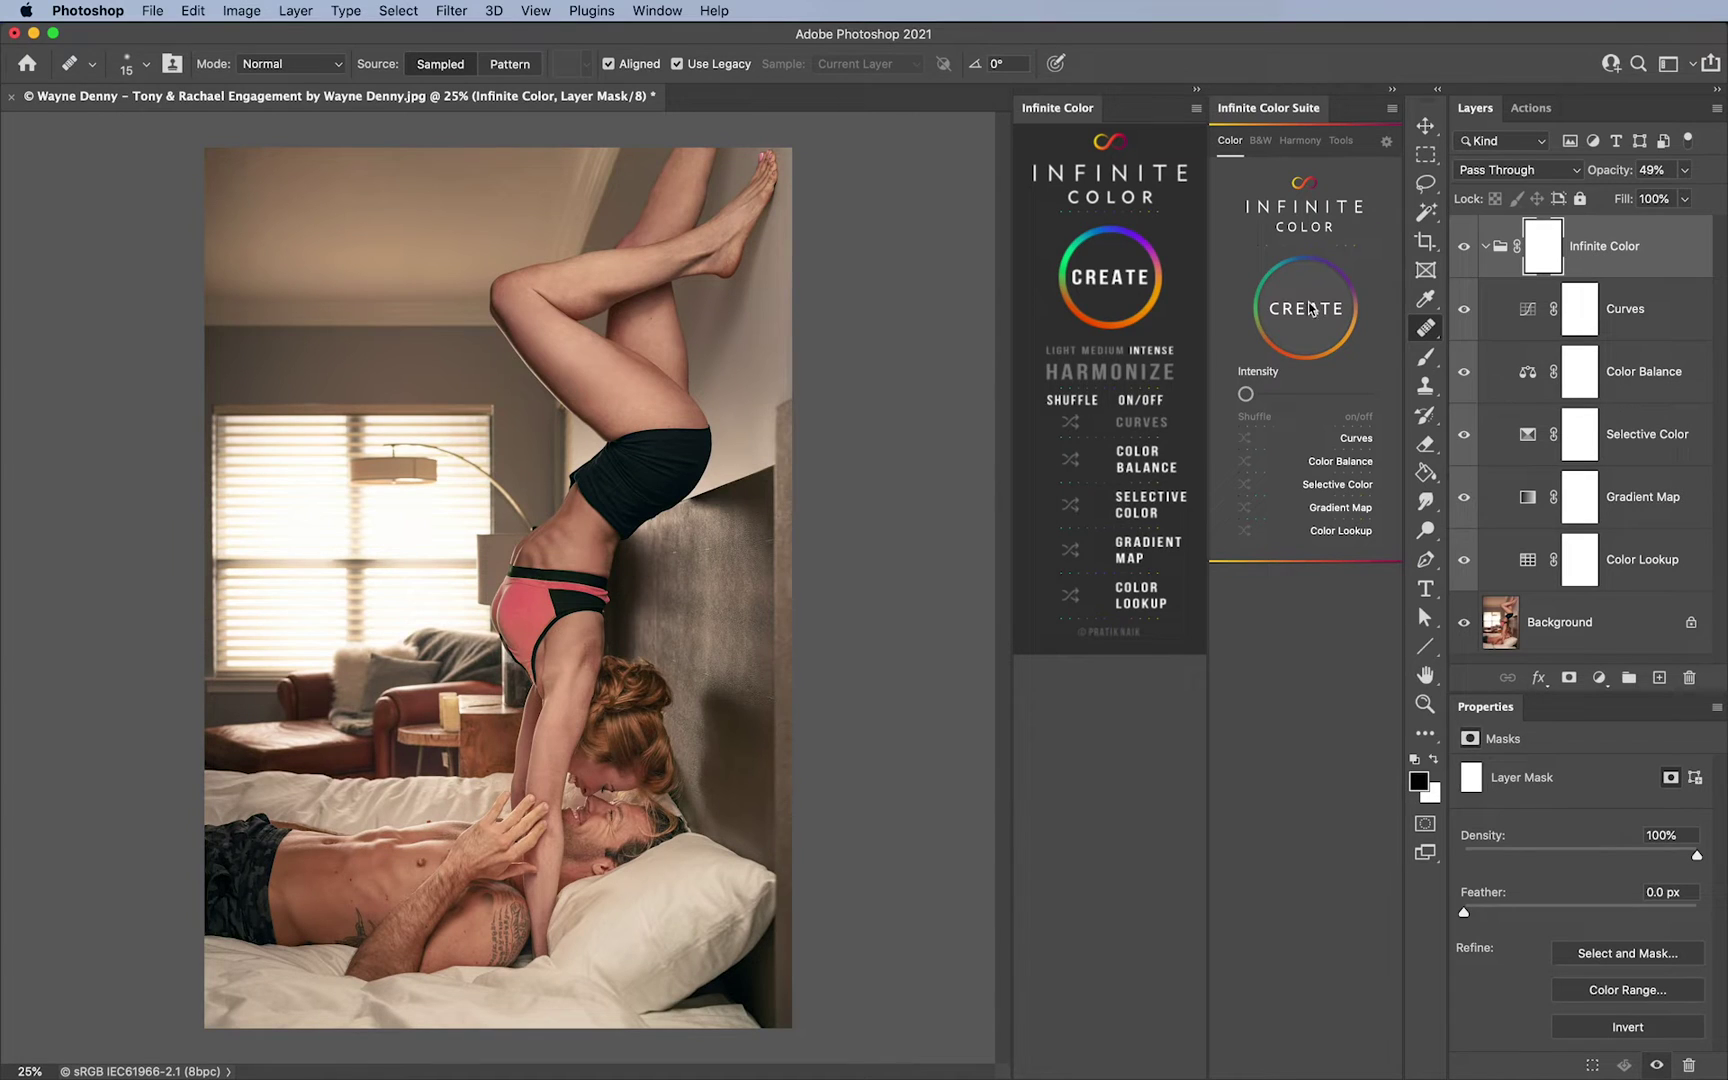
left_click(1300, 310)
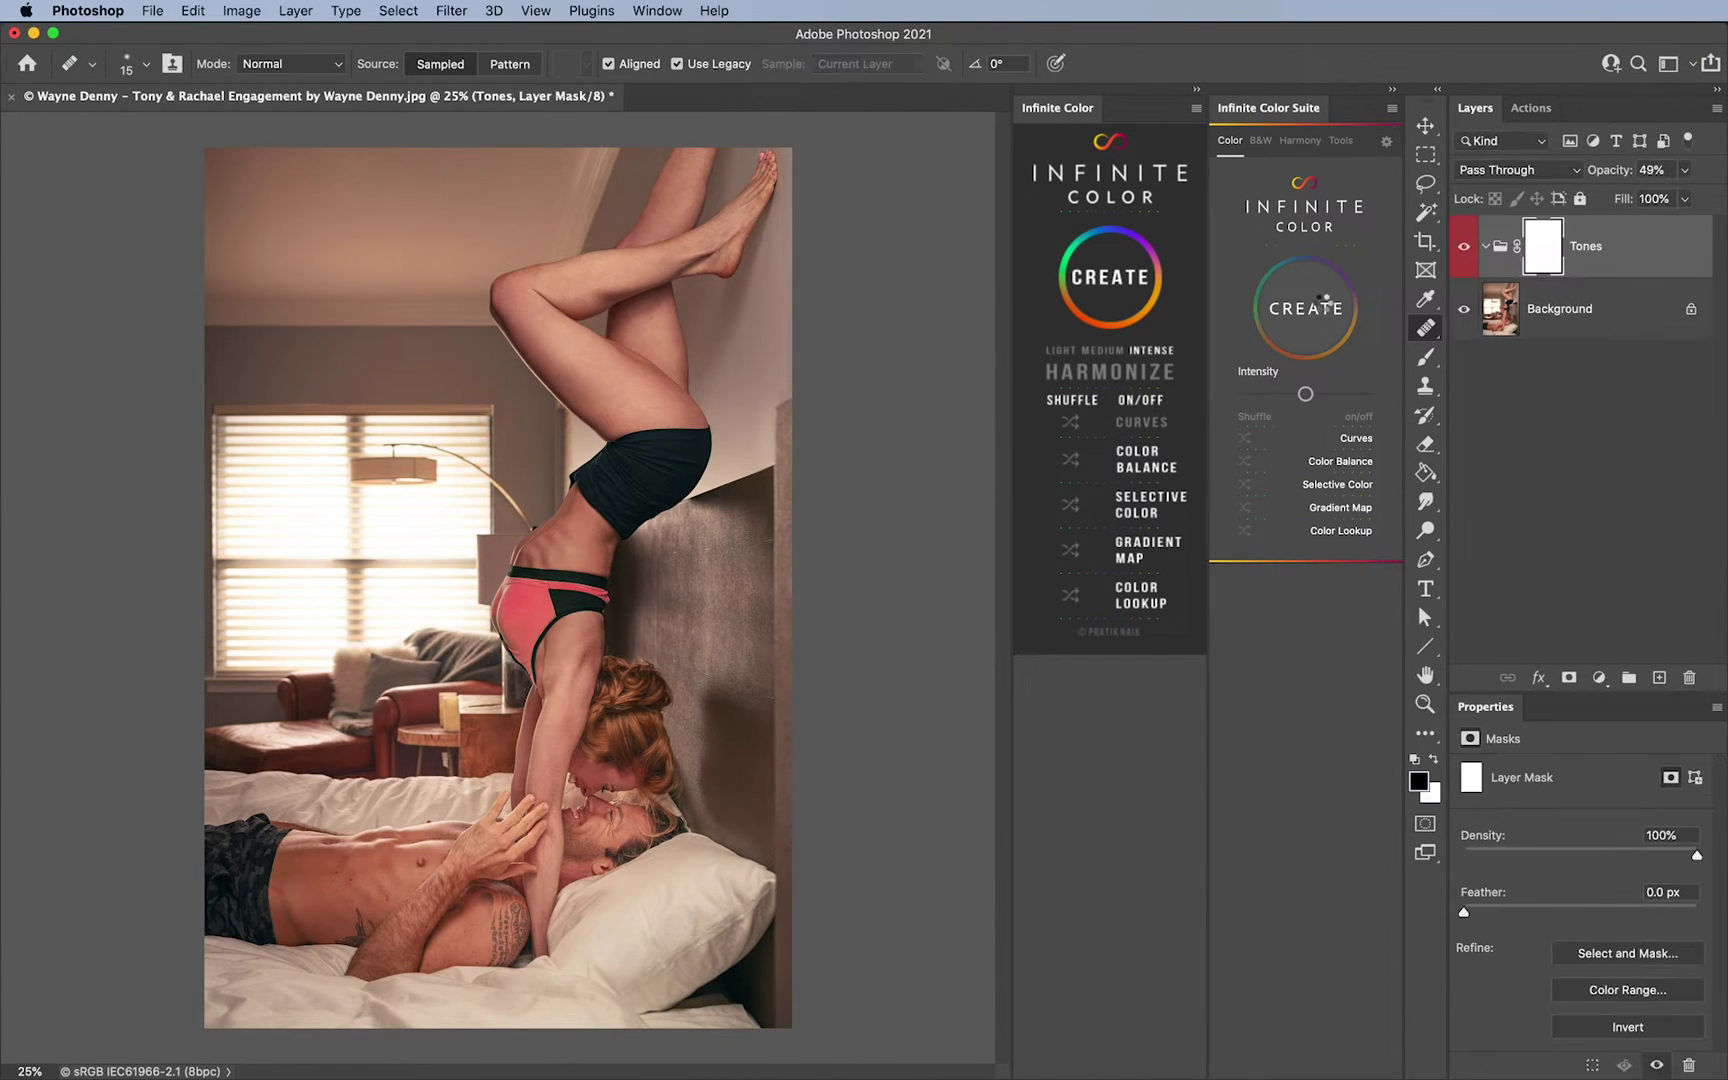
left_click(1486, 247)
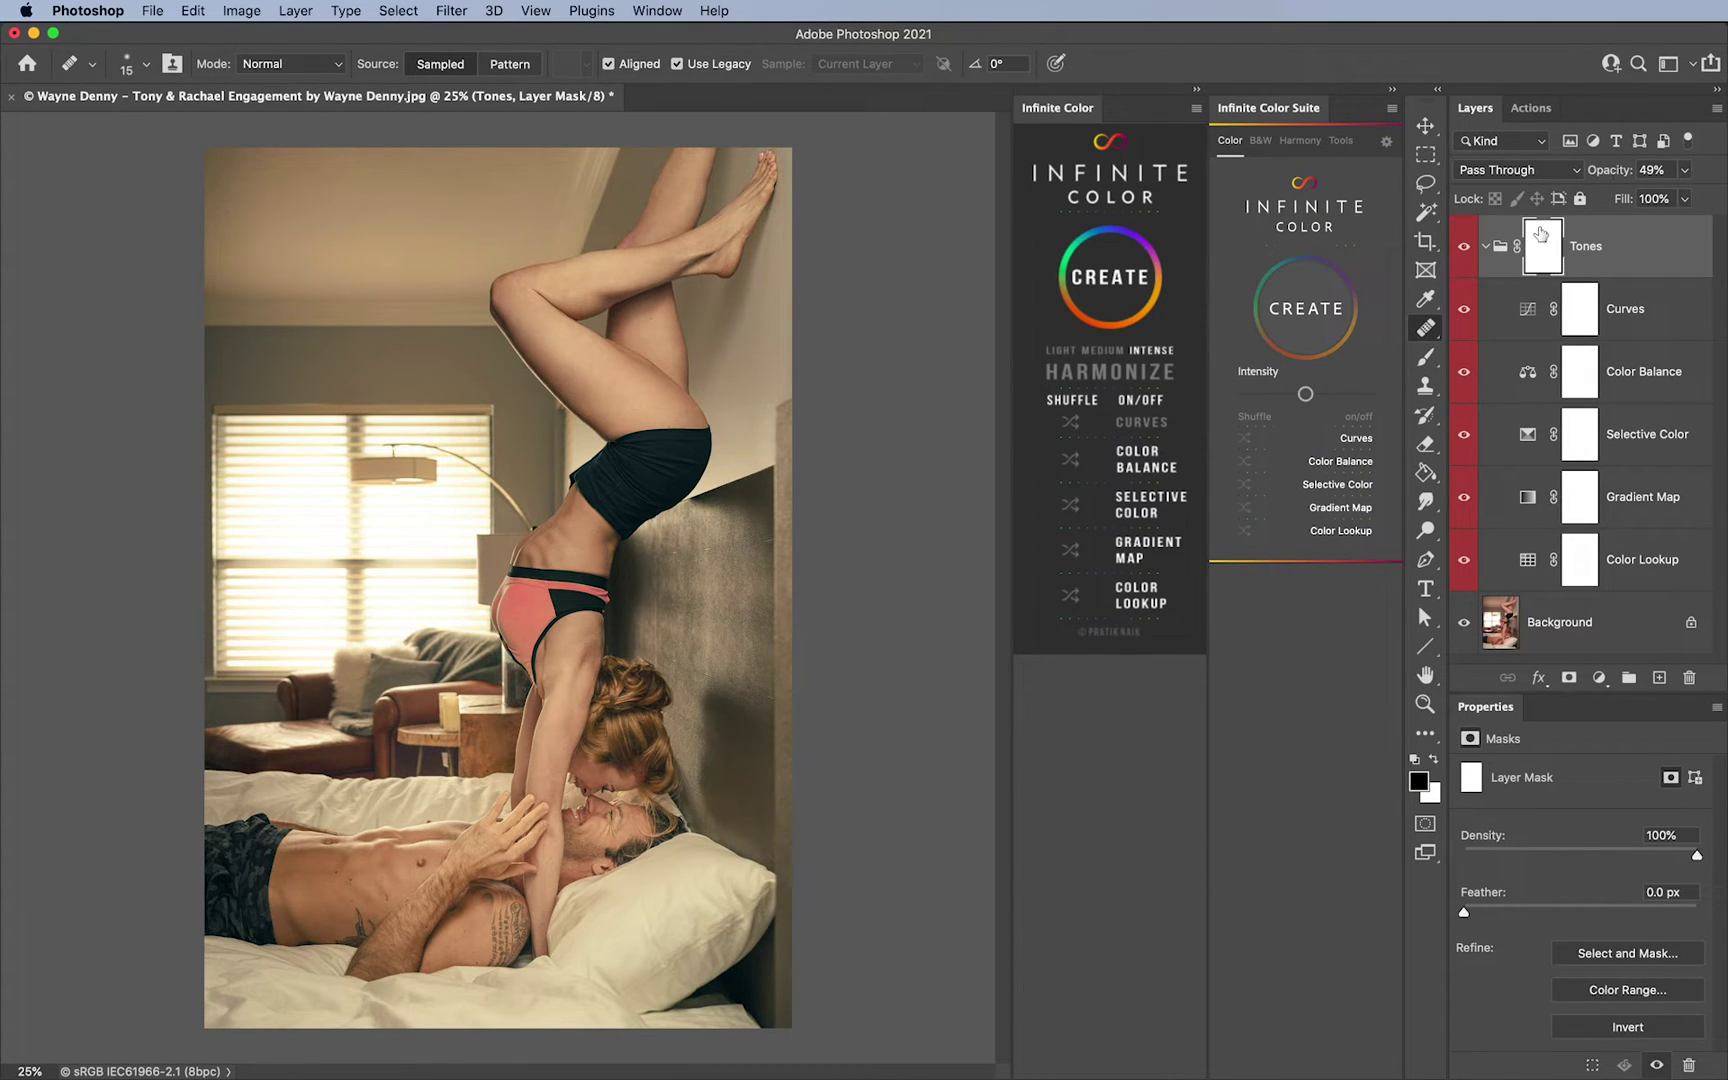
left_click(1329, 304)
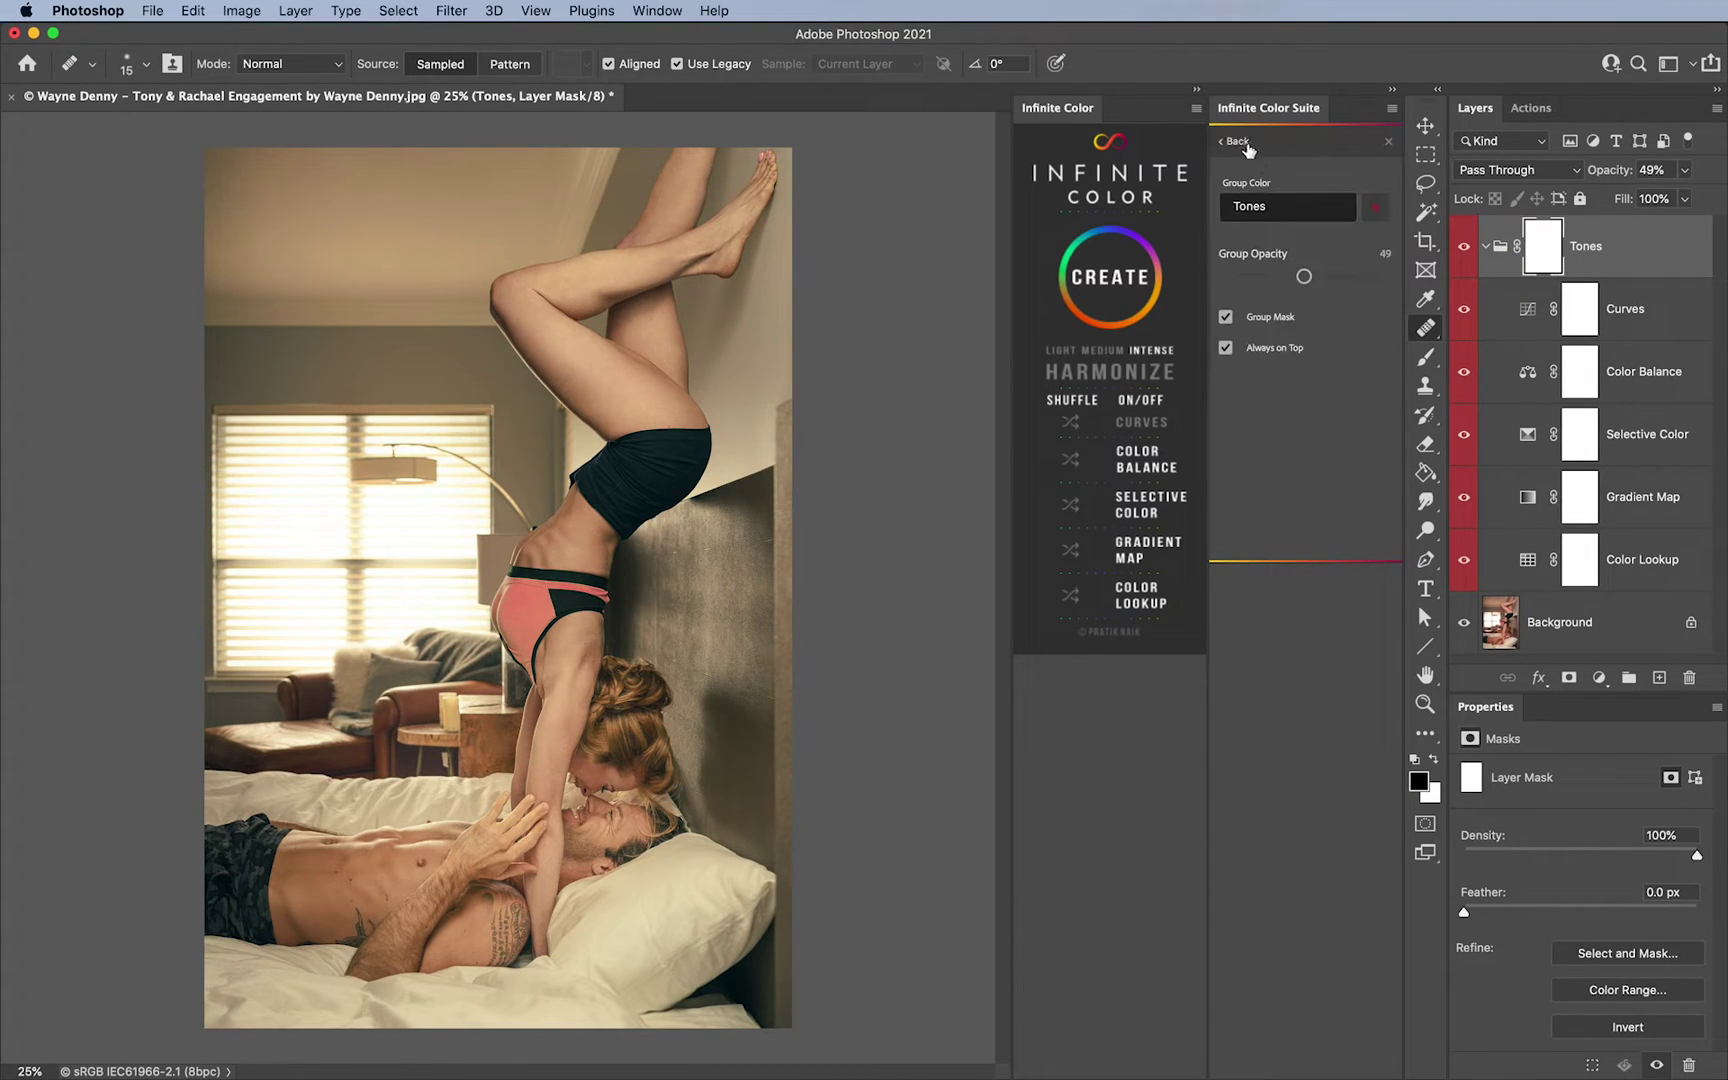
left_click(1245, 146)
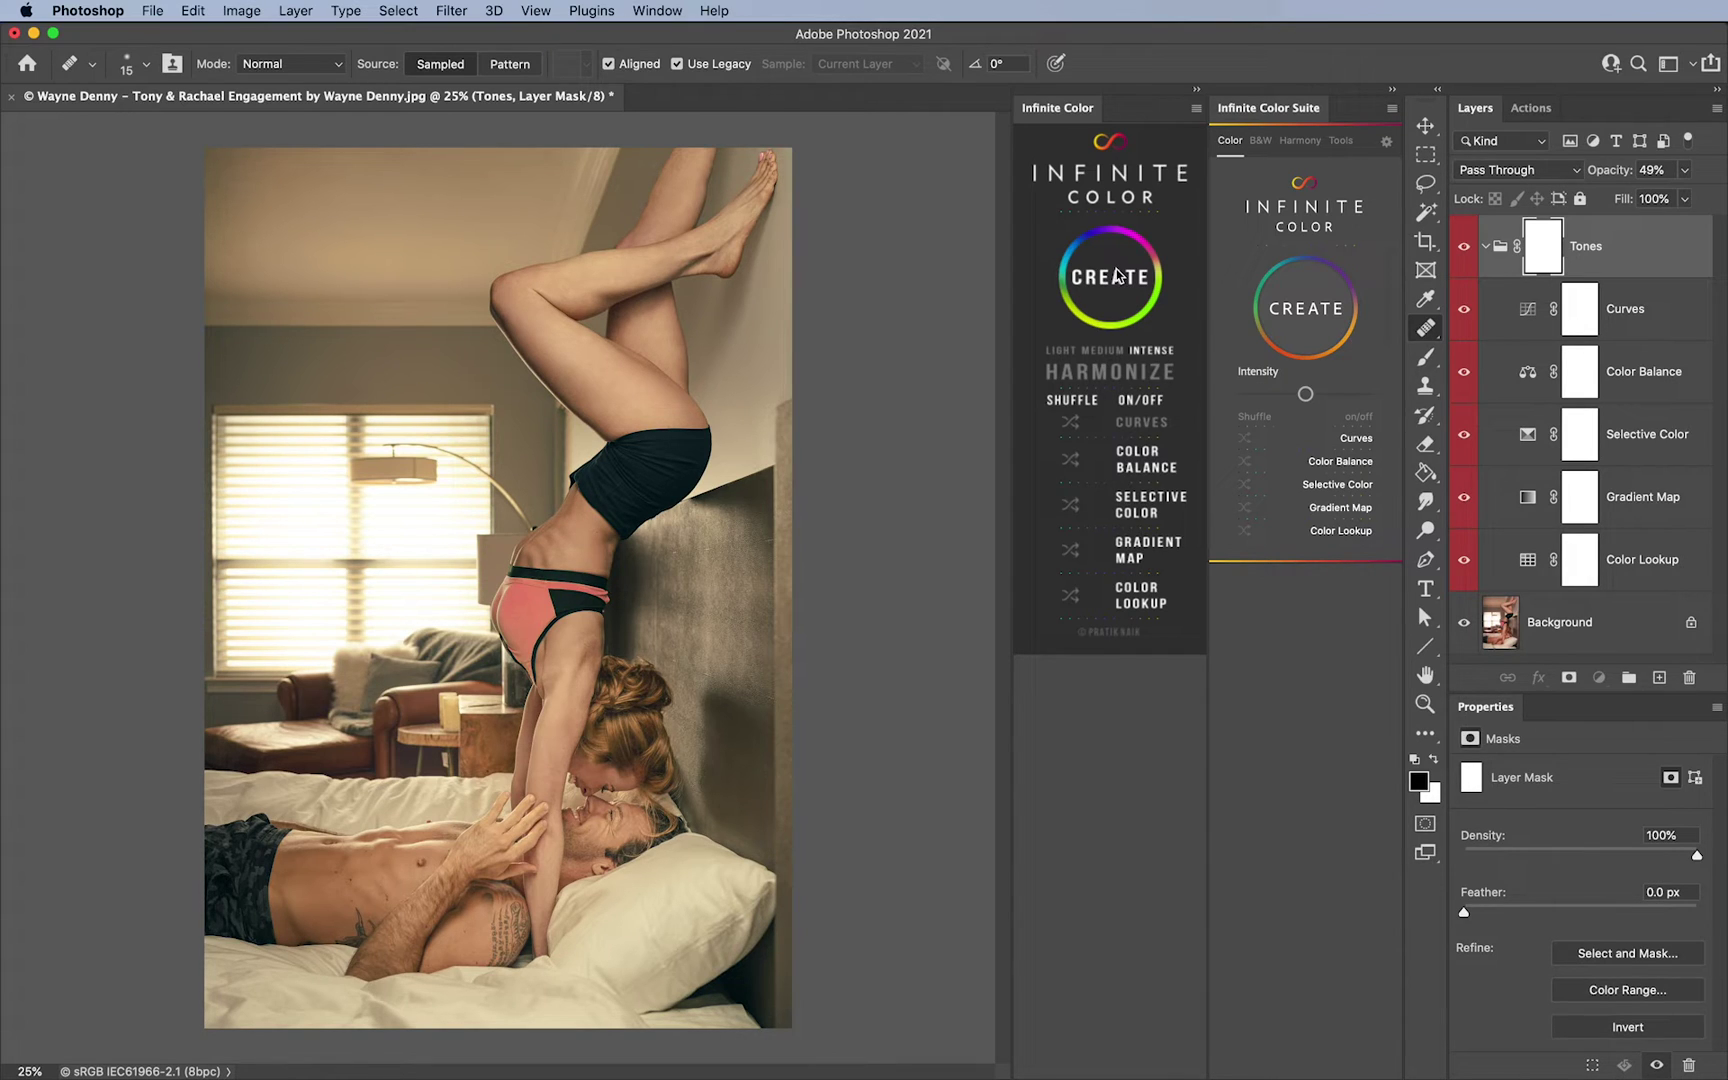
Browse the B&W, Harmony and Tools tabs, finishing on the Harmony page
left_click(1264, 142)
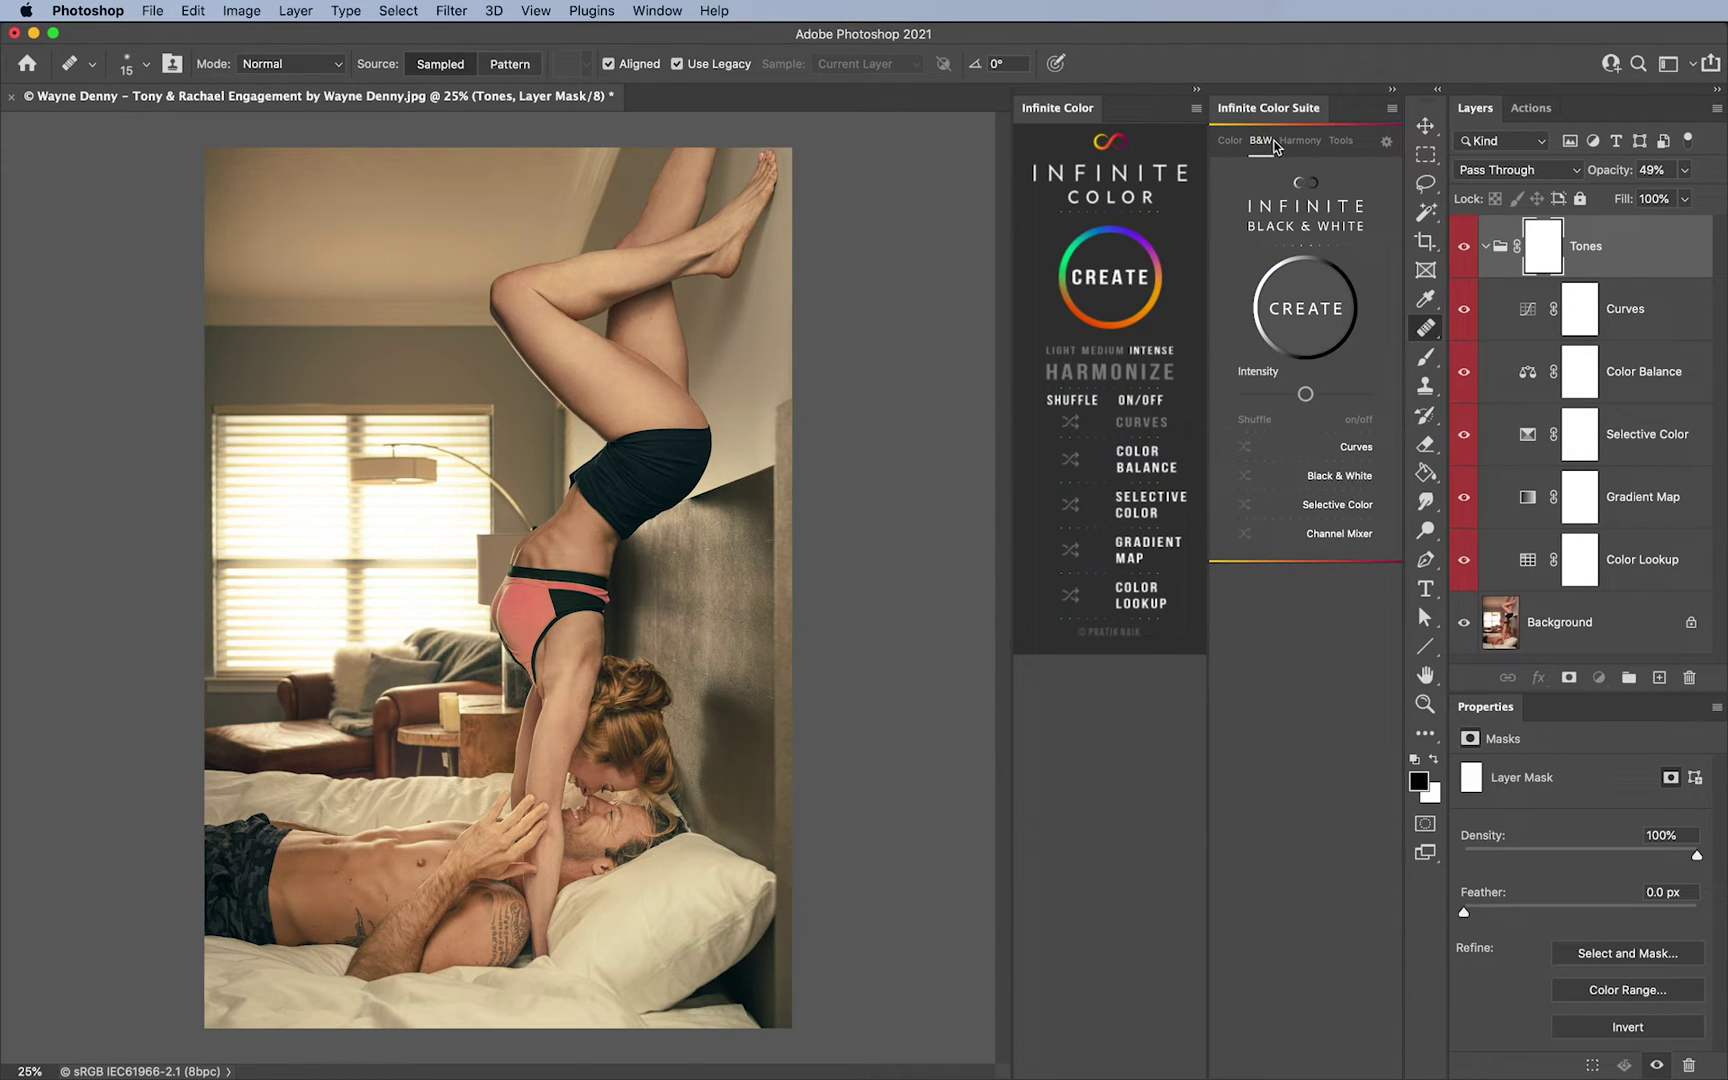
left_click(1293, 142)
left_click(1343, 142)
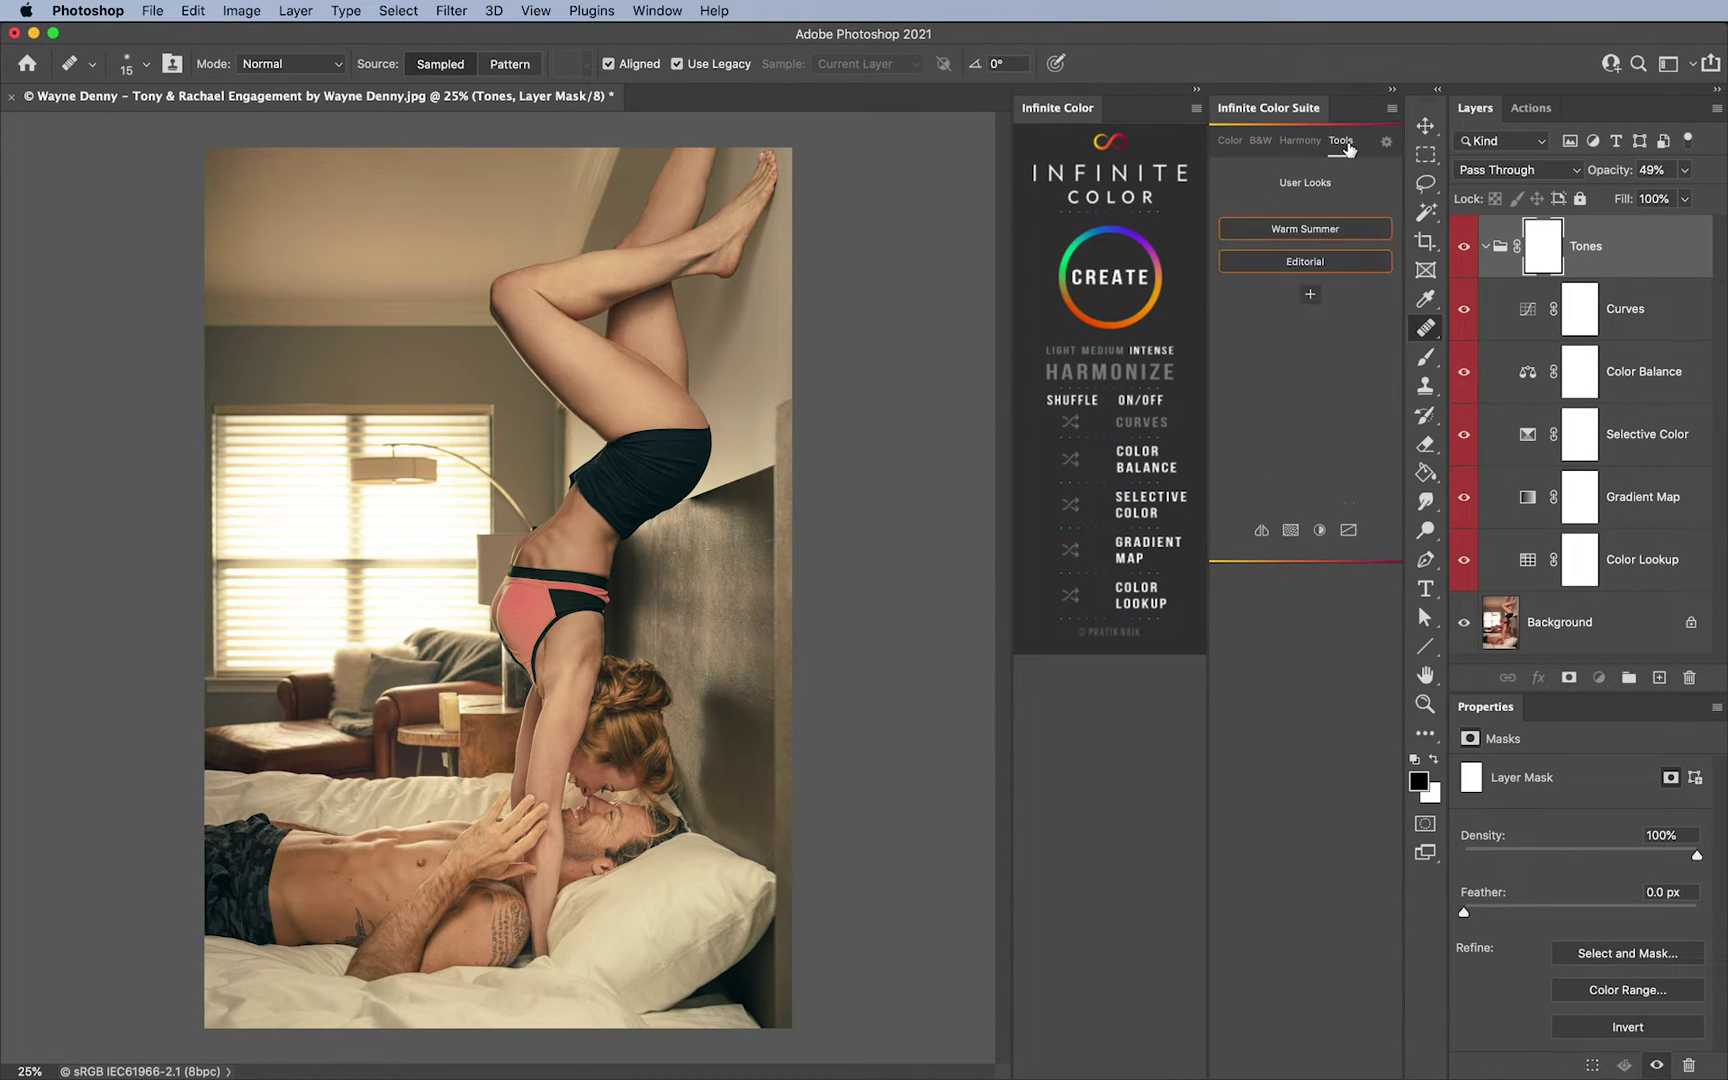
left_click(1309, 142)
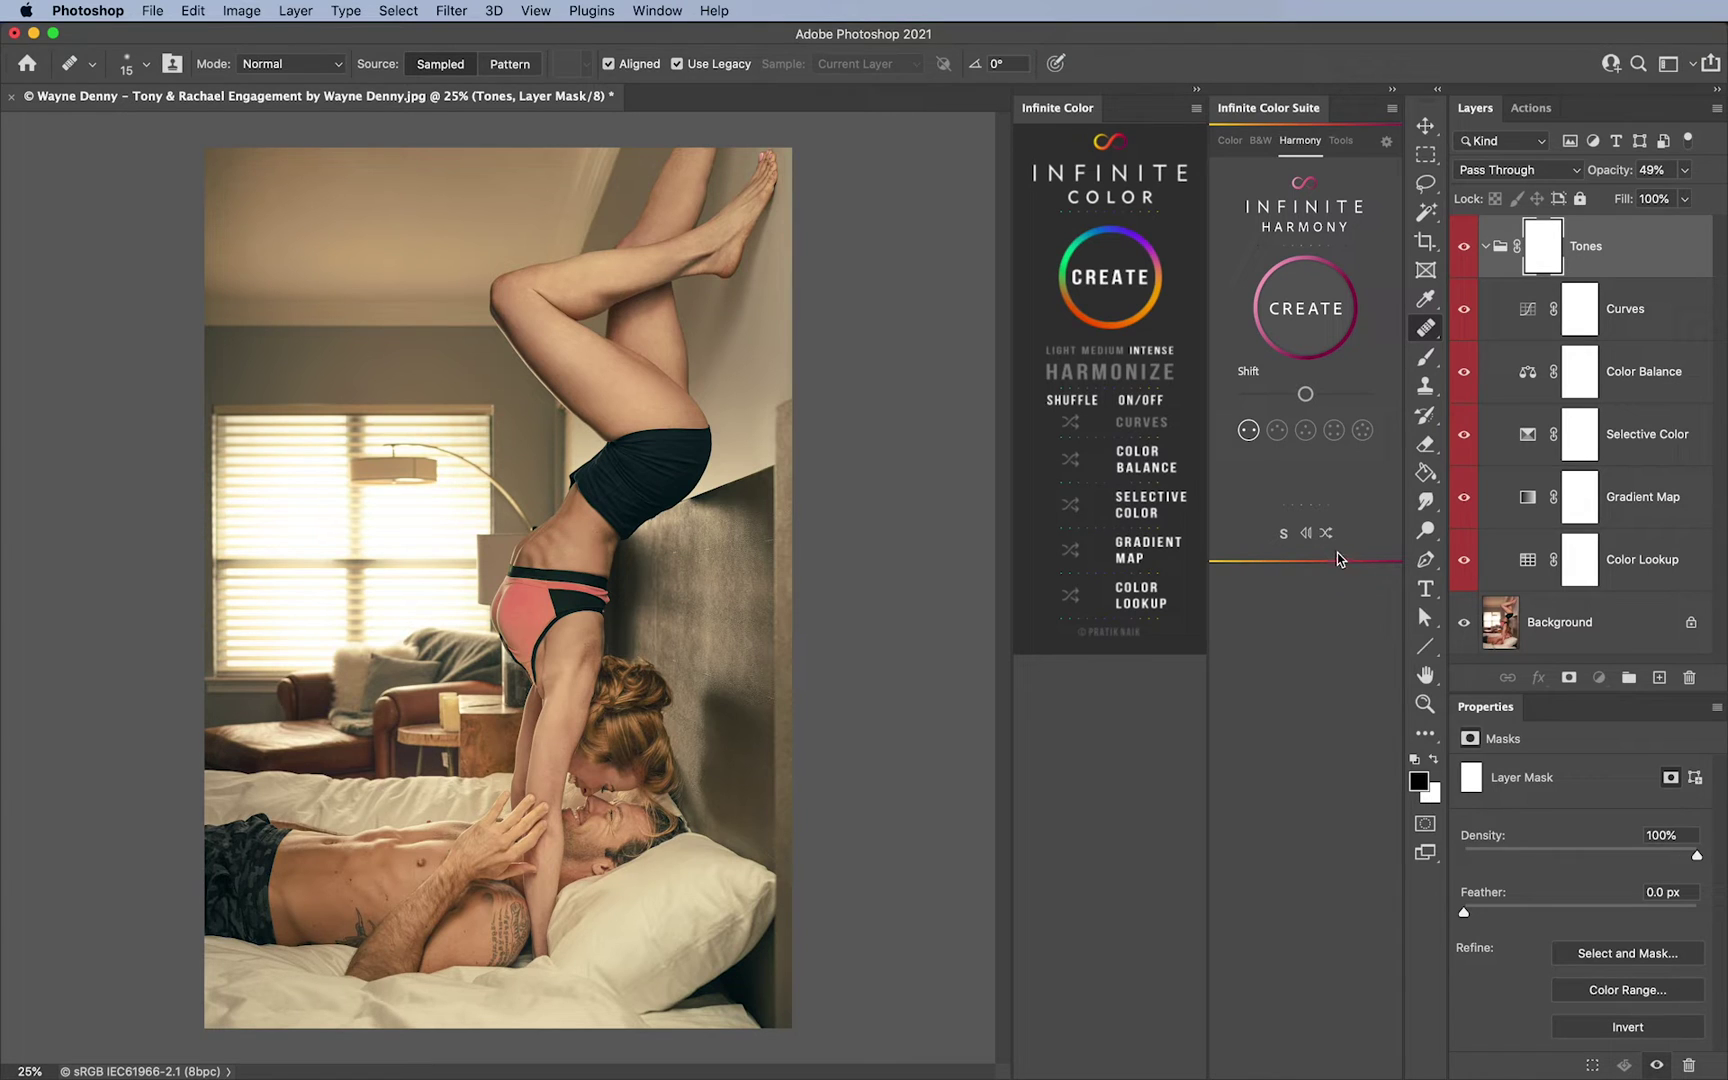
Delete the Tones group, then run Harmonize and delete the resulting Harmonize group
left_click_drag(1646, 246, 1689, 677)
left_click(1131, 377)
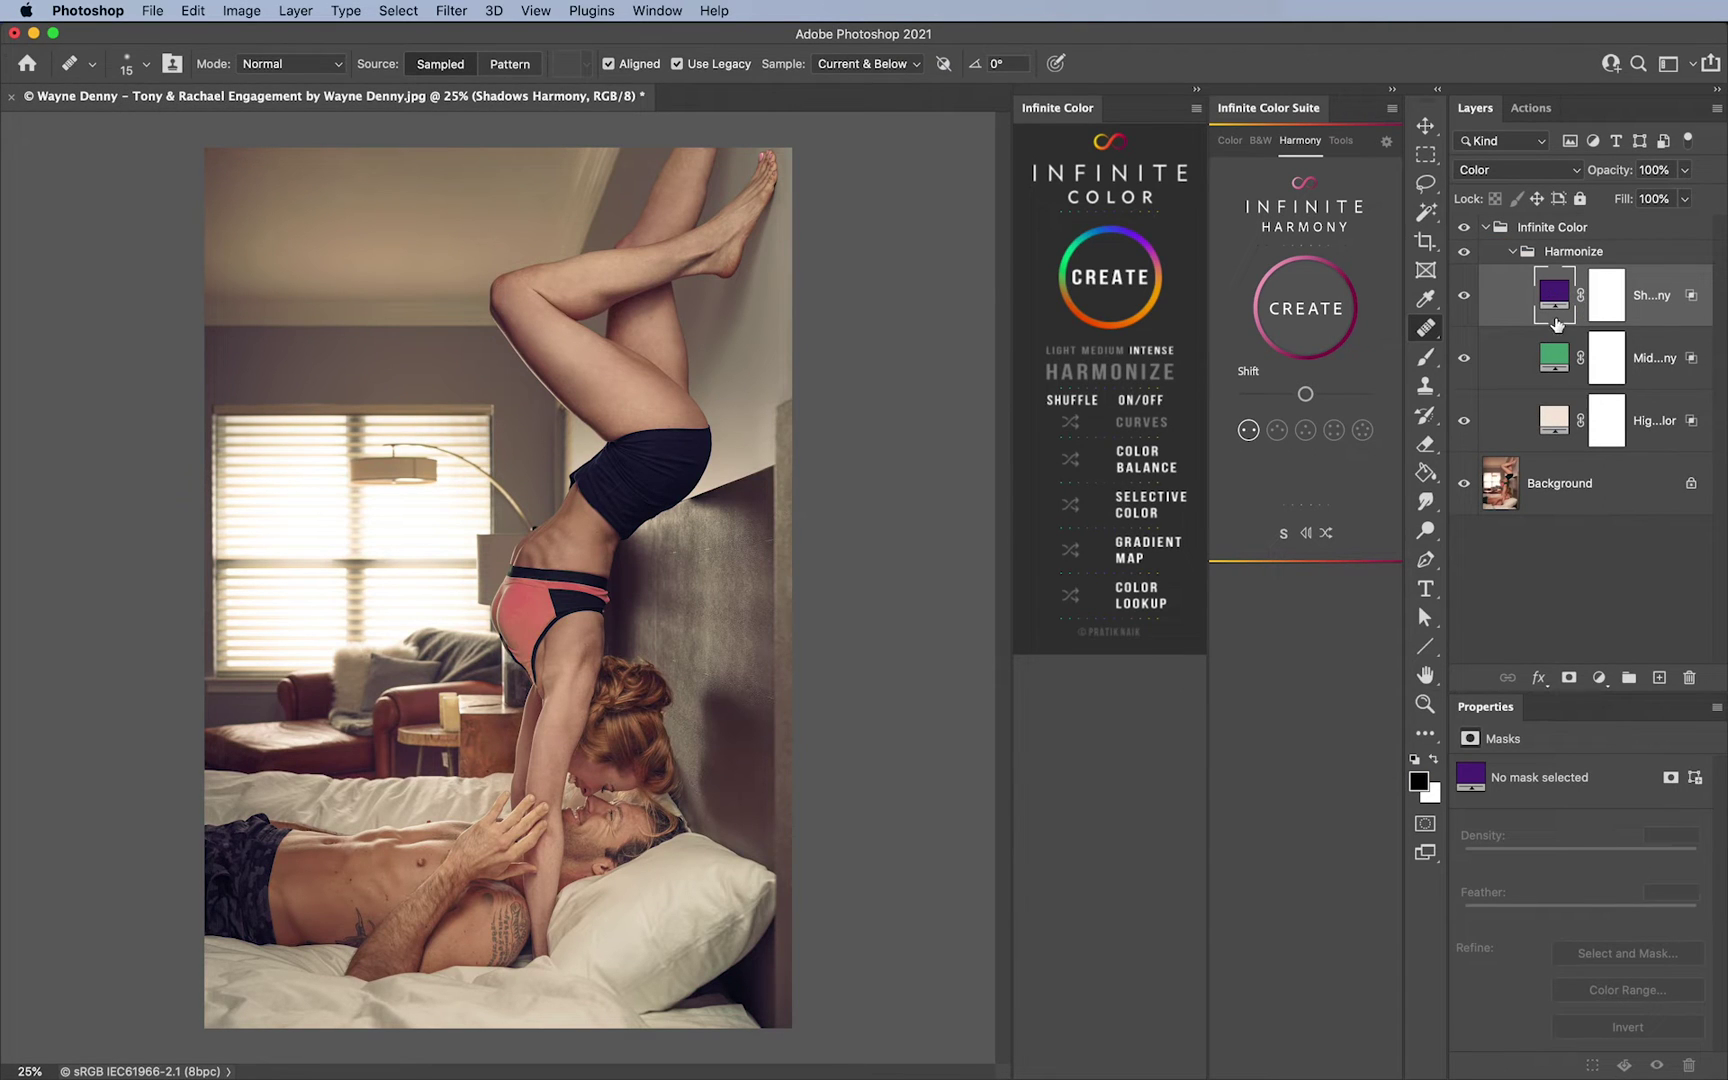
left_click(1614, 253)
left_click_drag(1614, 253, 1689, 677)
Choose the third harmony scheme and create a Harmony grade from a teal base colour
left_click(1279, 432)
left_click(1307, 432)
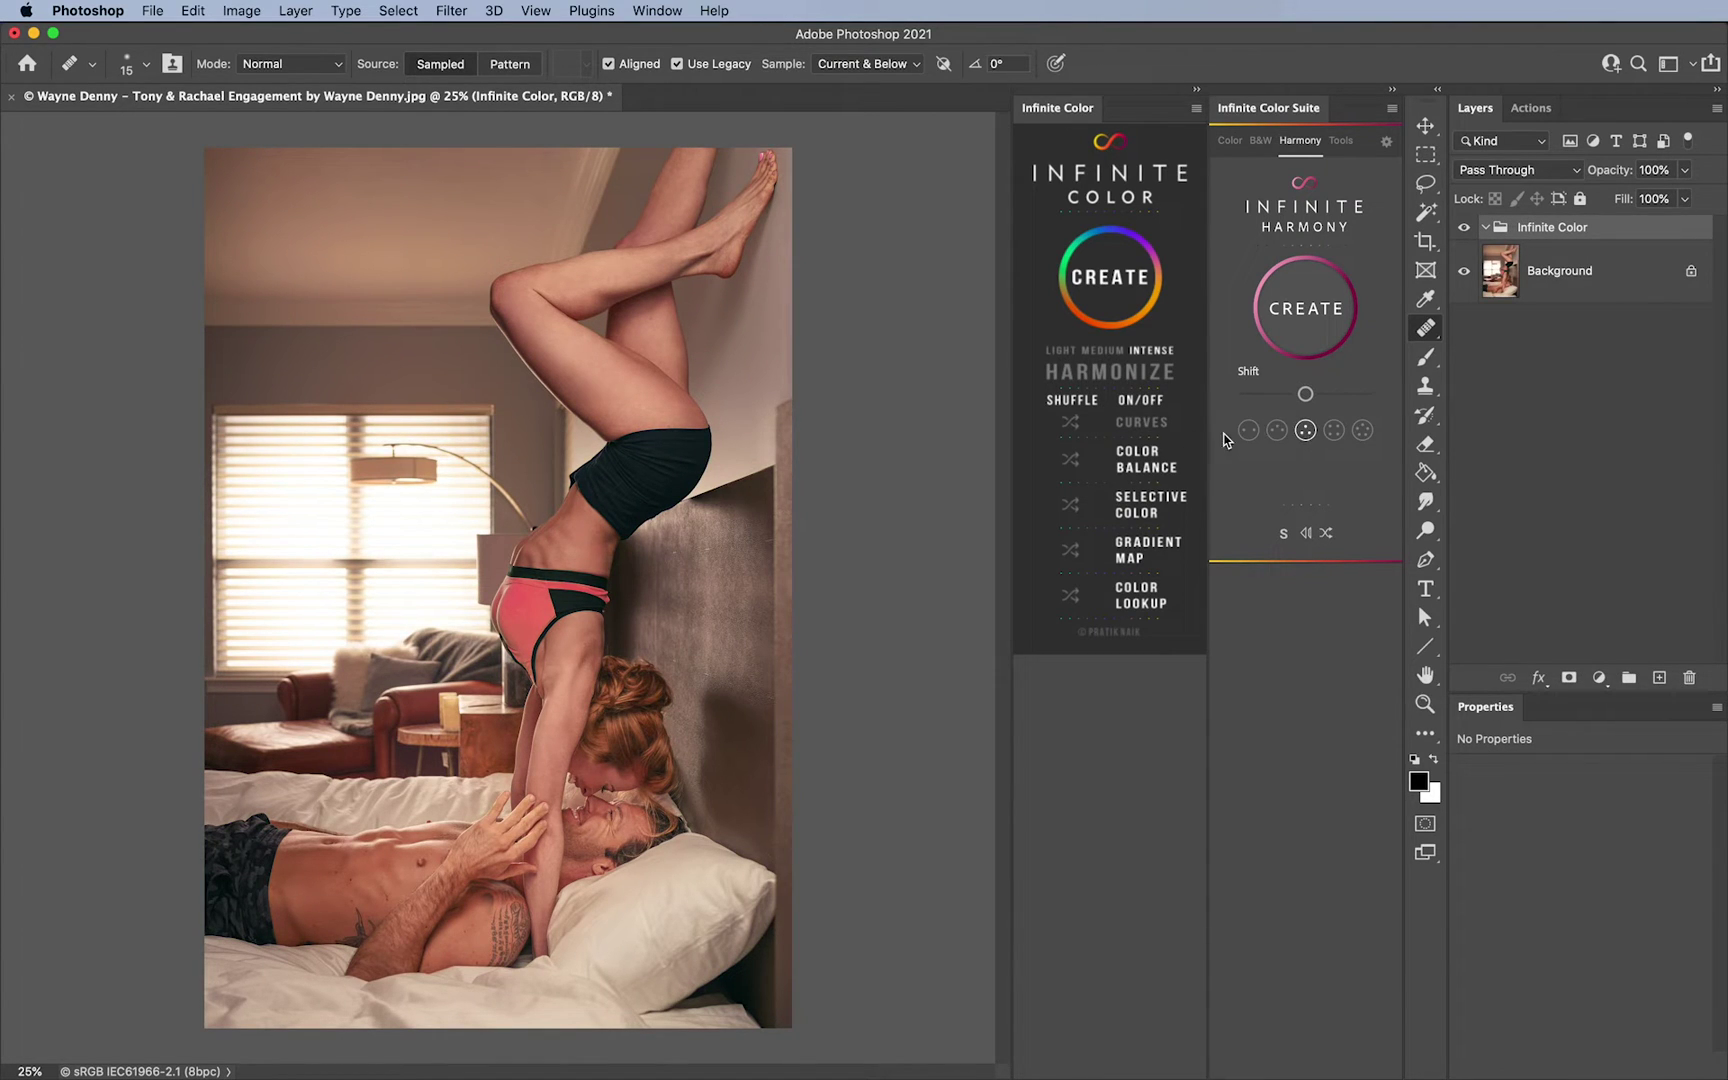
left_click(1313, 306)
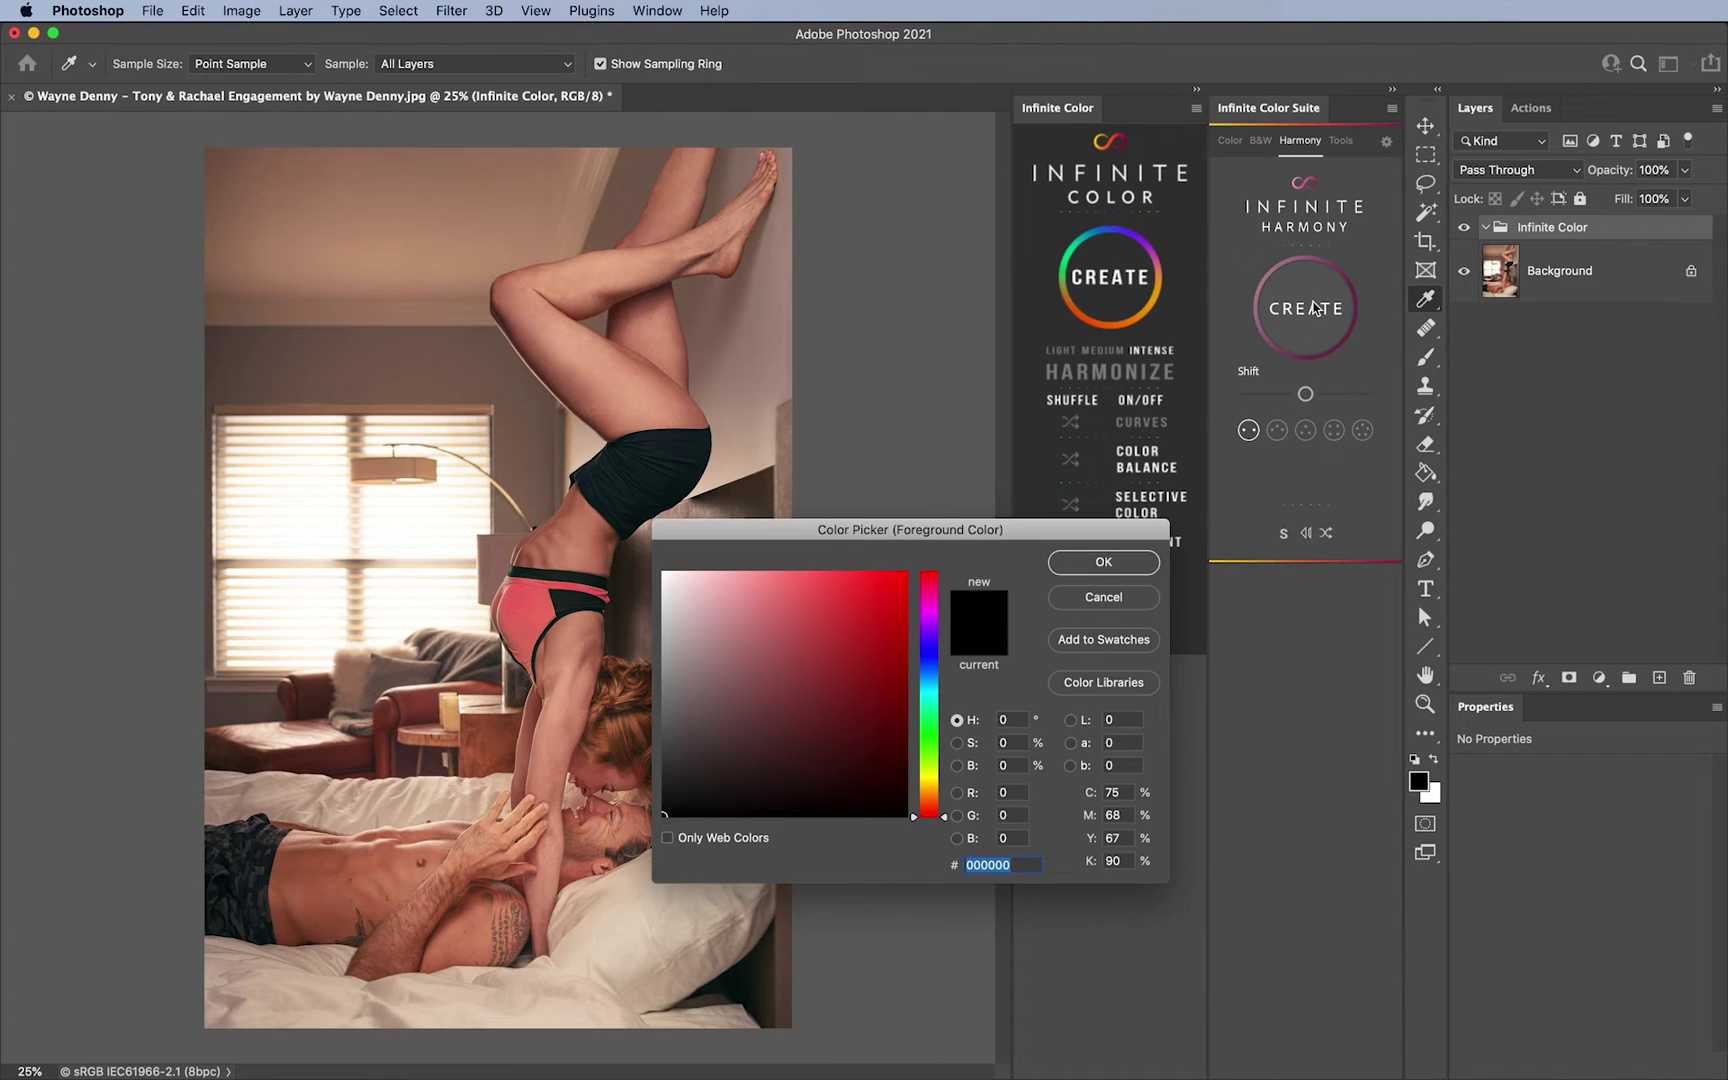
left_click(851, 600)
left_click(935, 705)
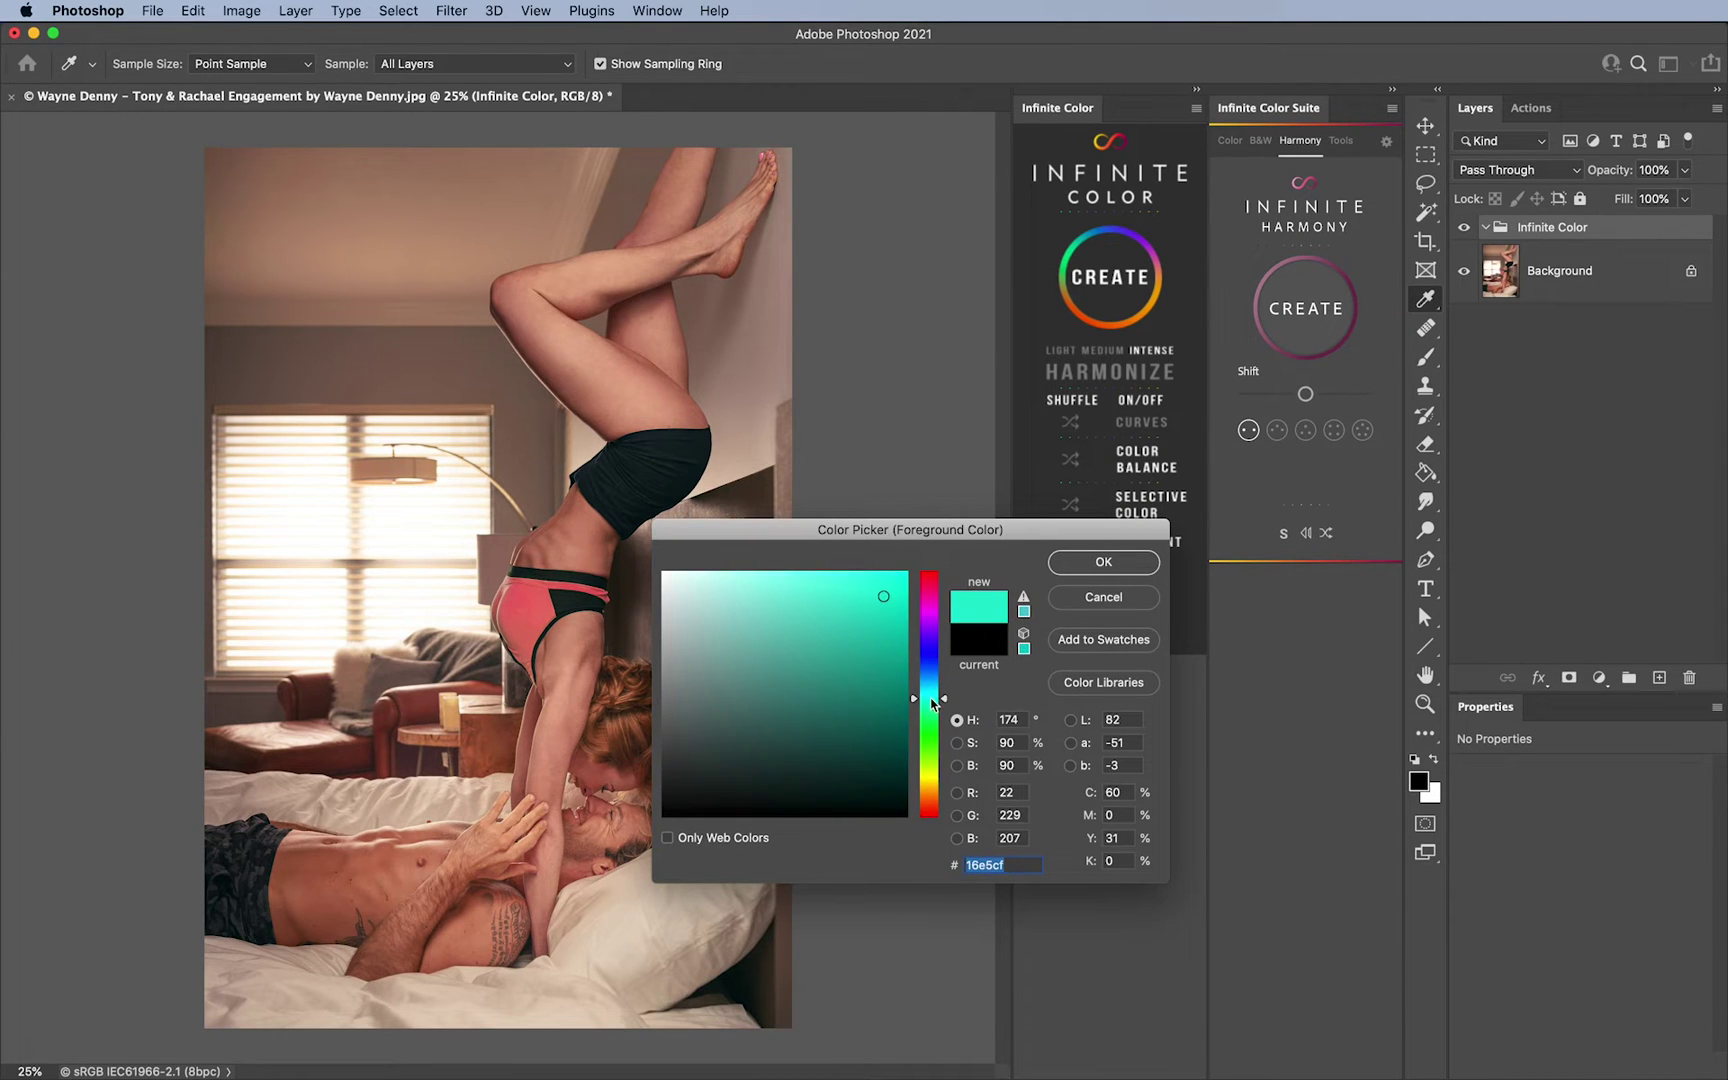
left_click(1104, 562)
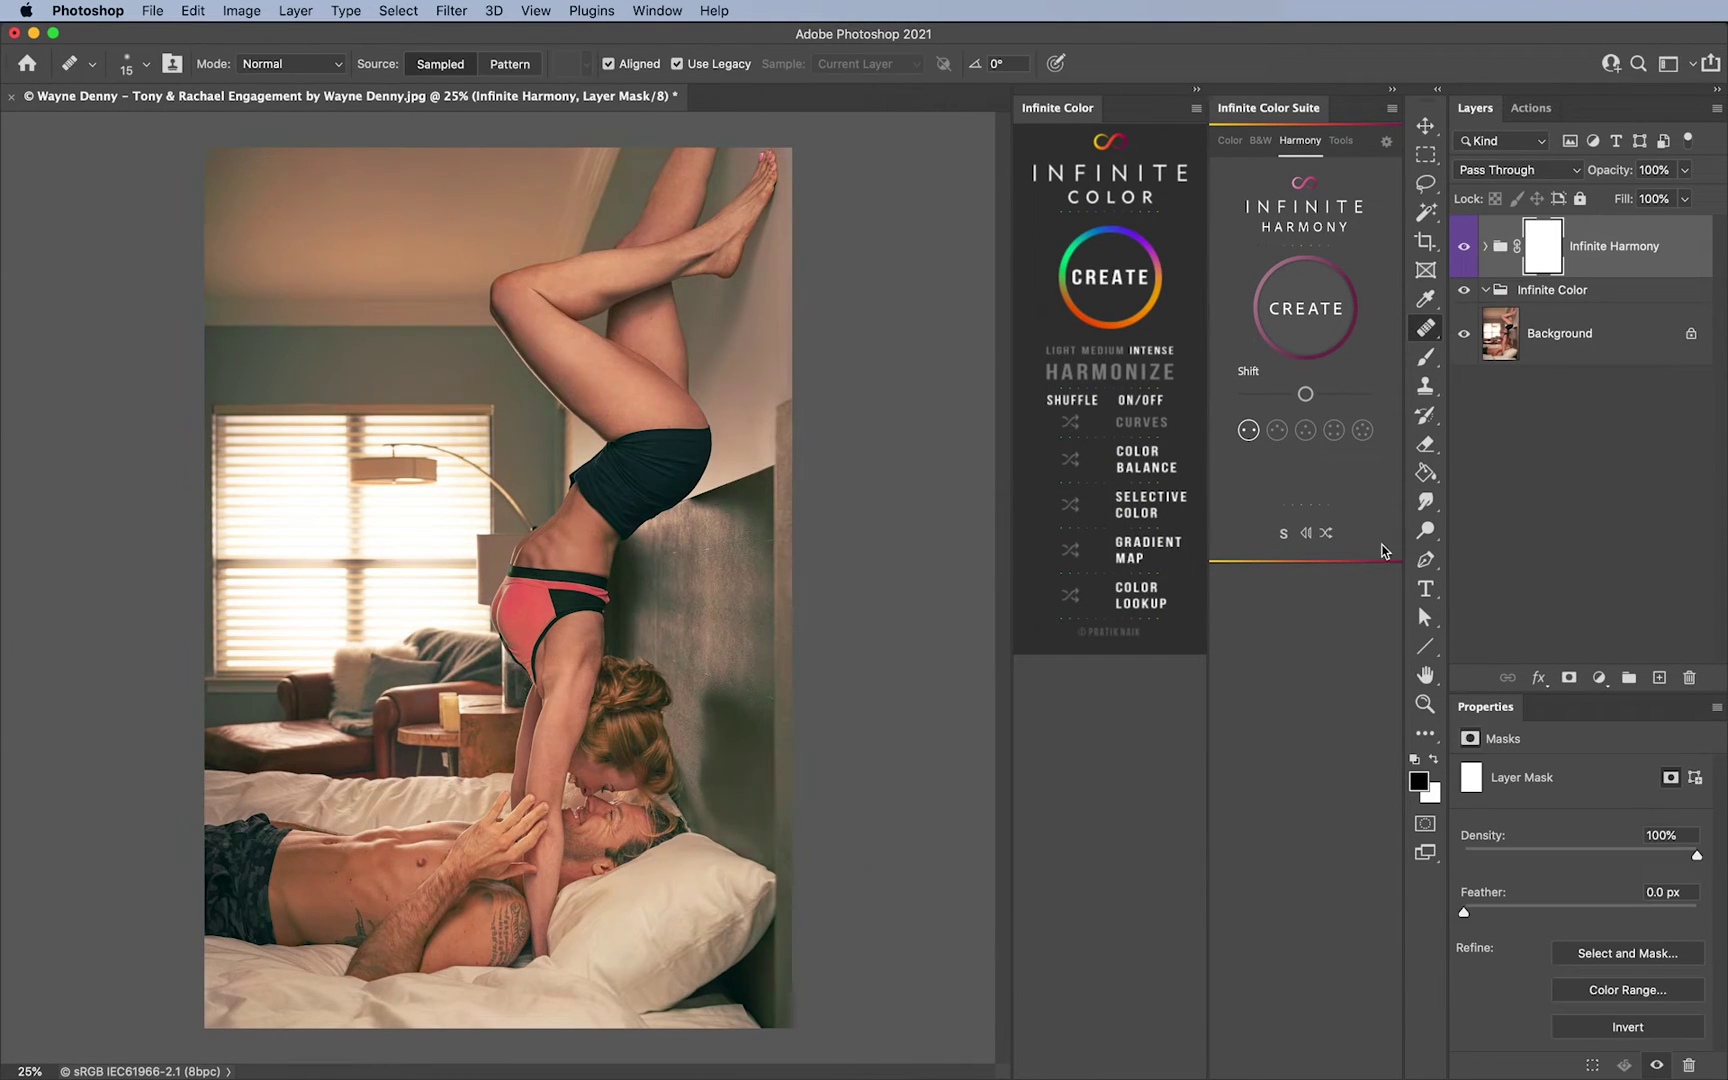
Try several harmony schemes on the Gradient Map layer, then delete the Infinite Harmony group
left_click(1486, 247)
left_click(1509, 316)
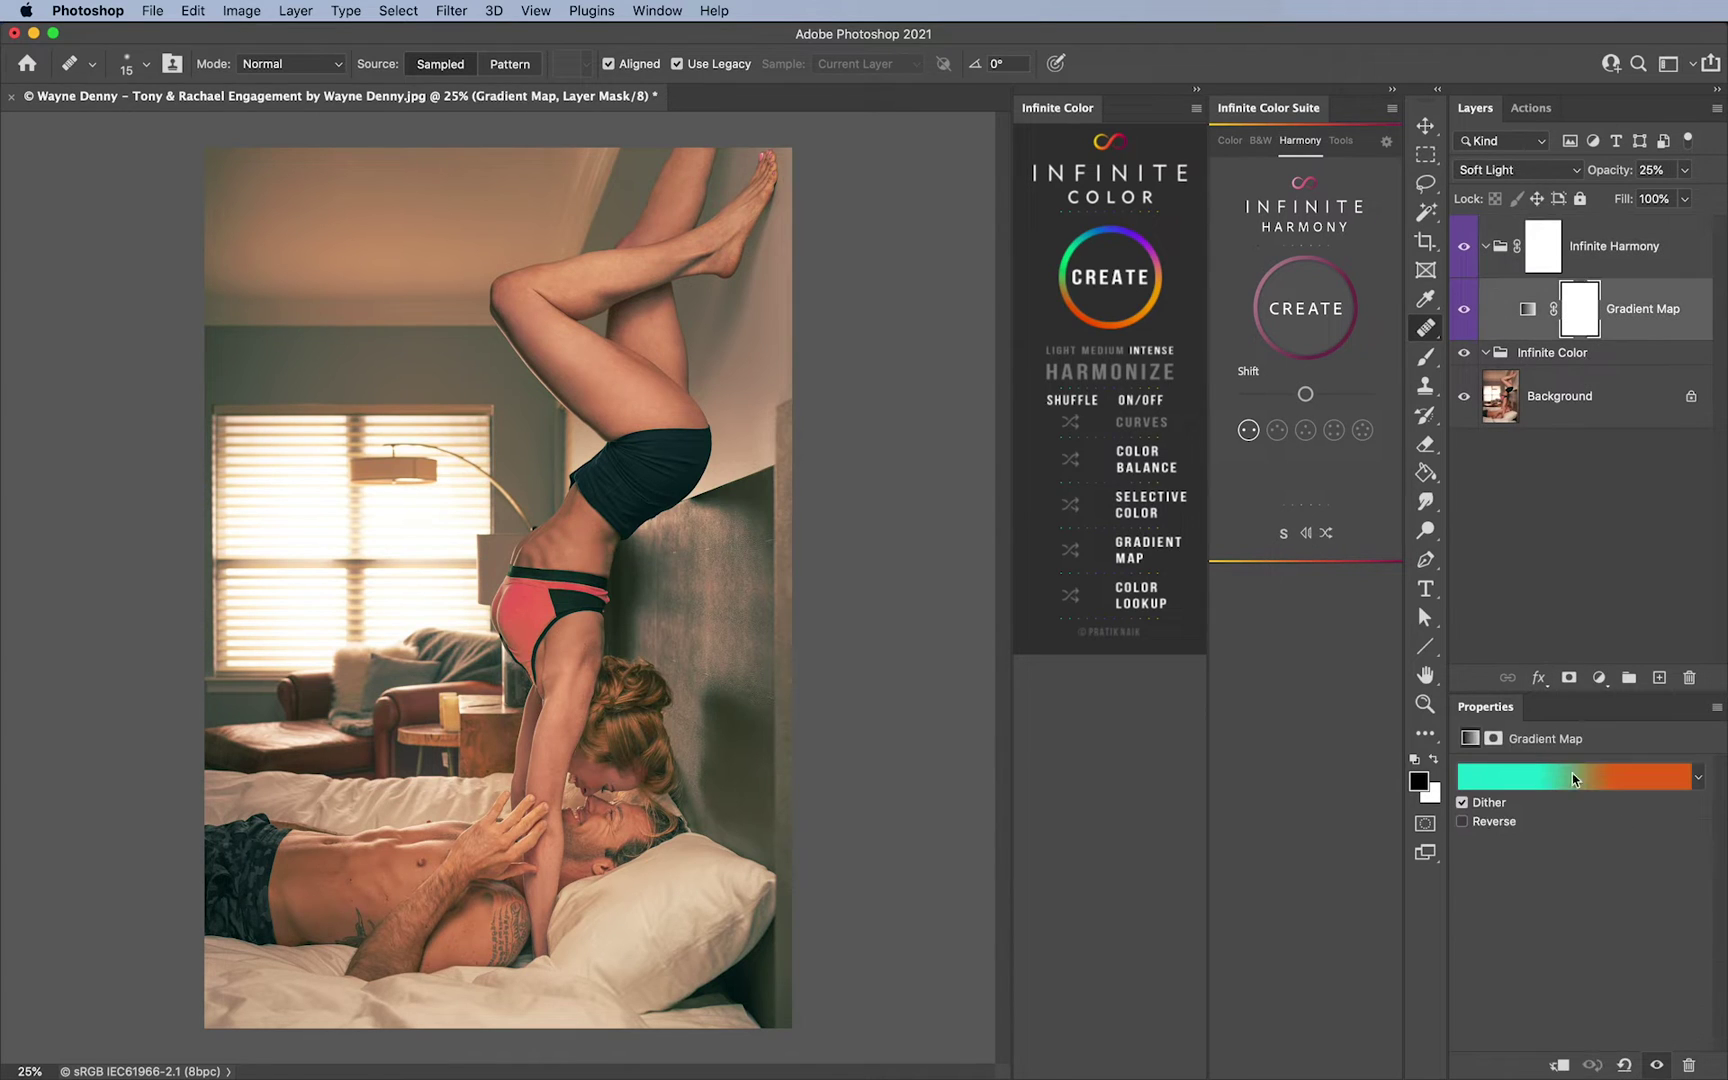
left_click(1305, 430)
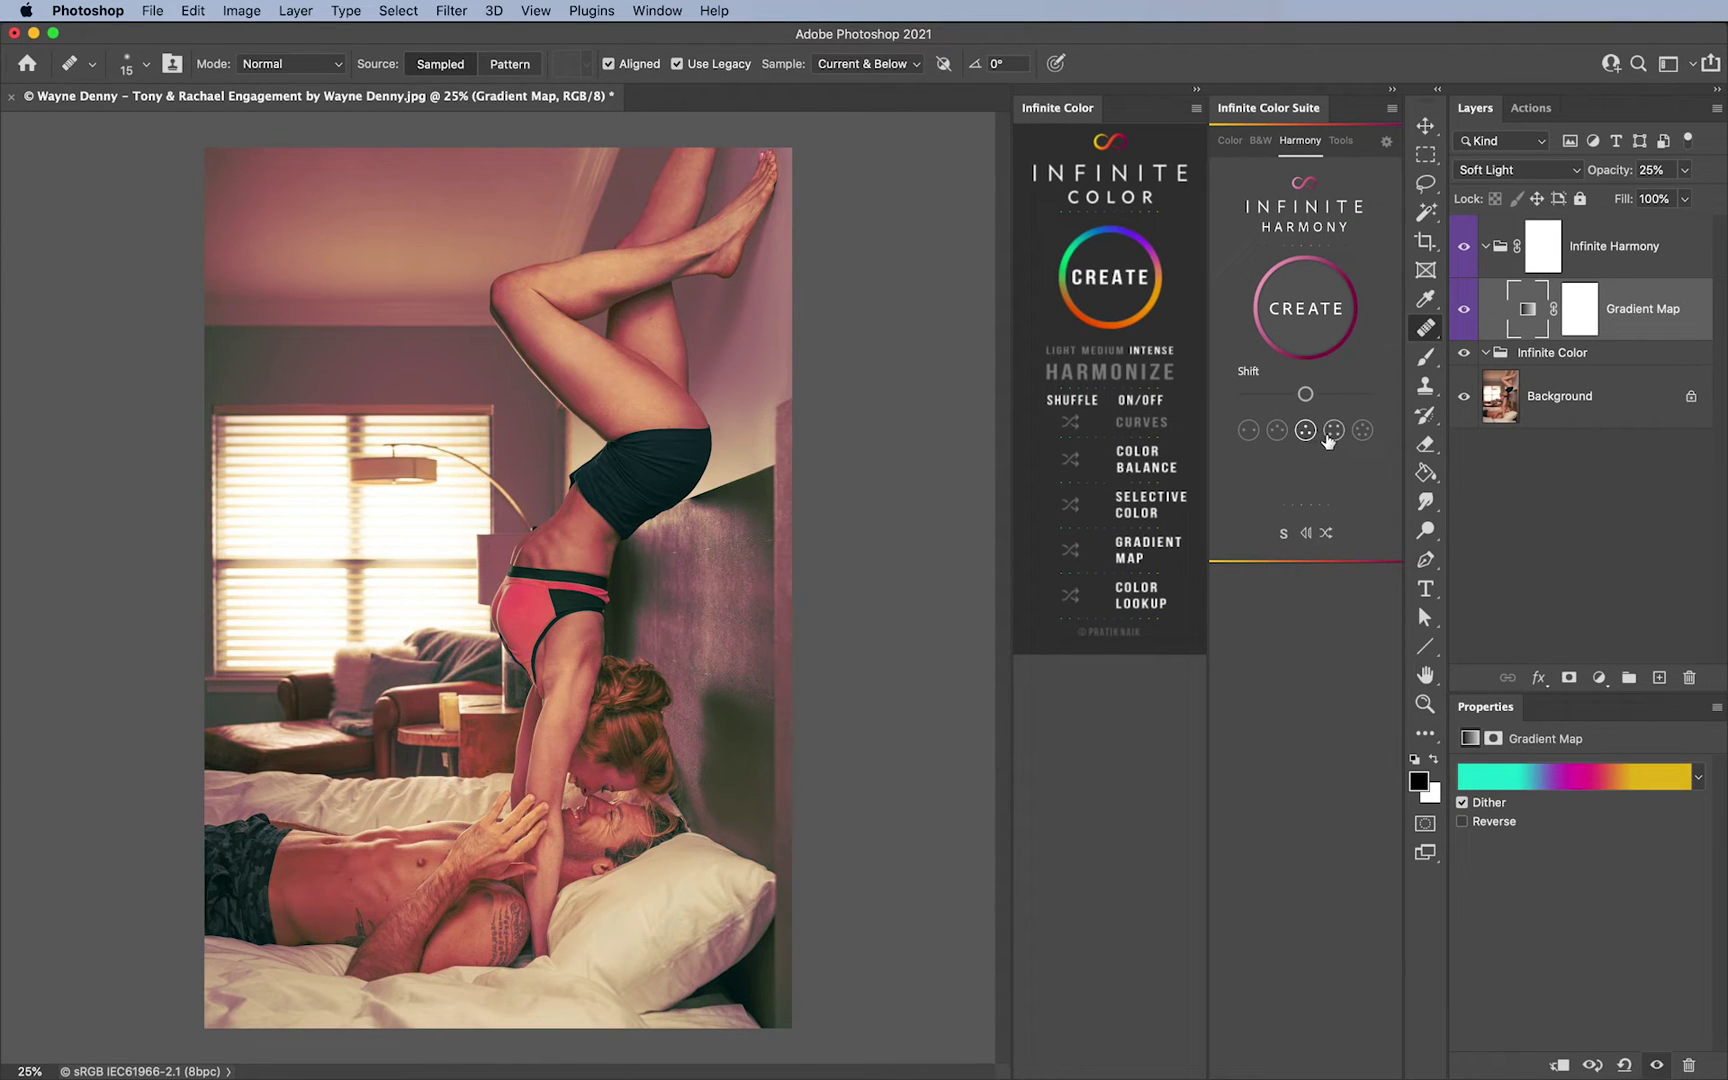
left_click(1332, 432)
left_click(1362, 431)
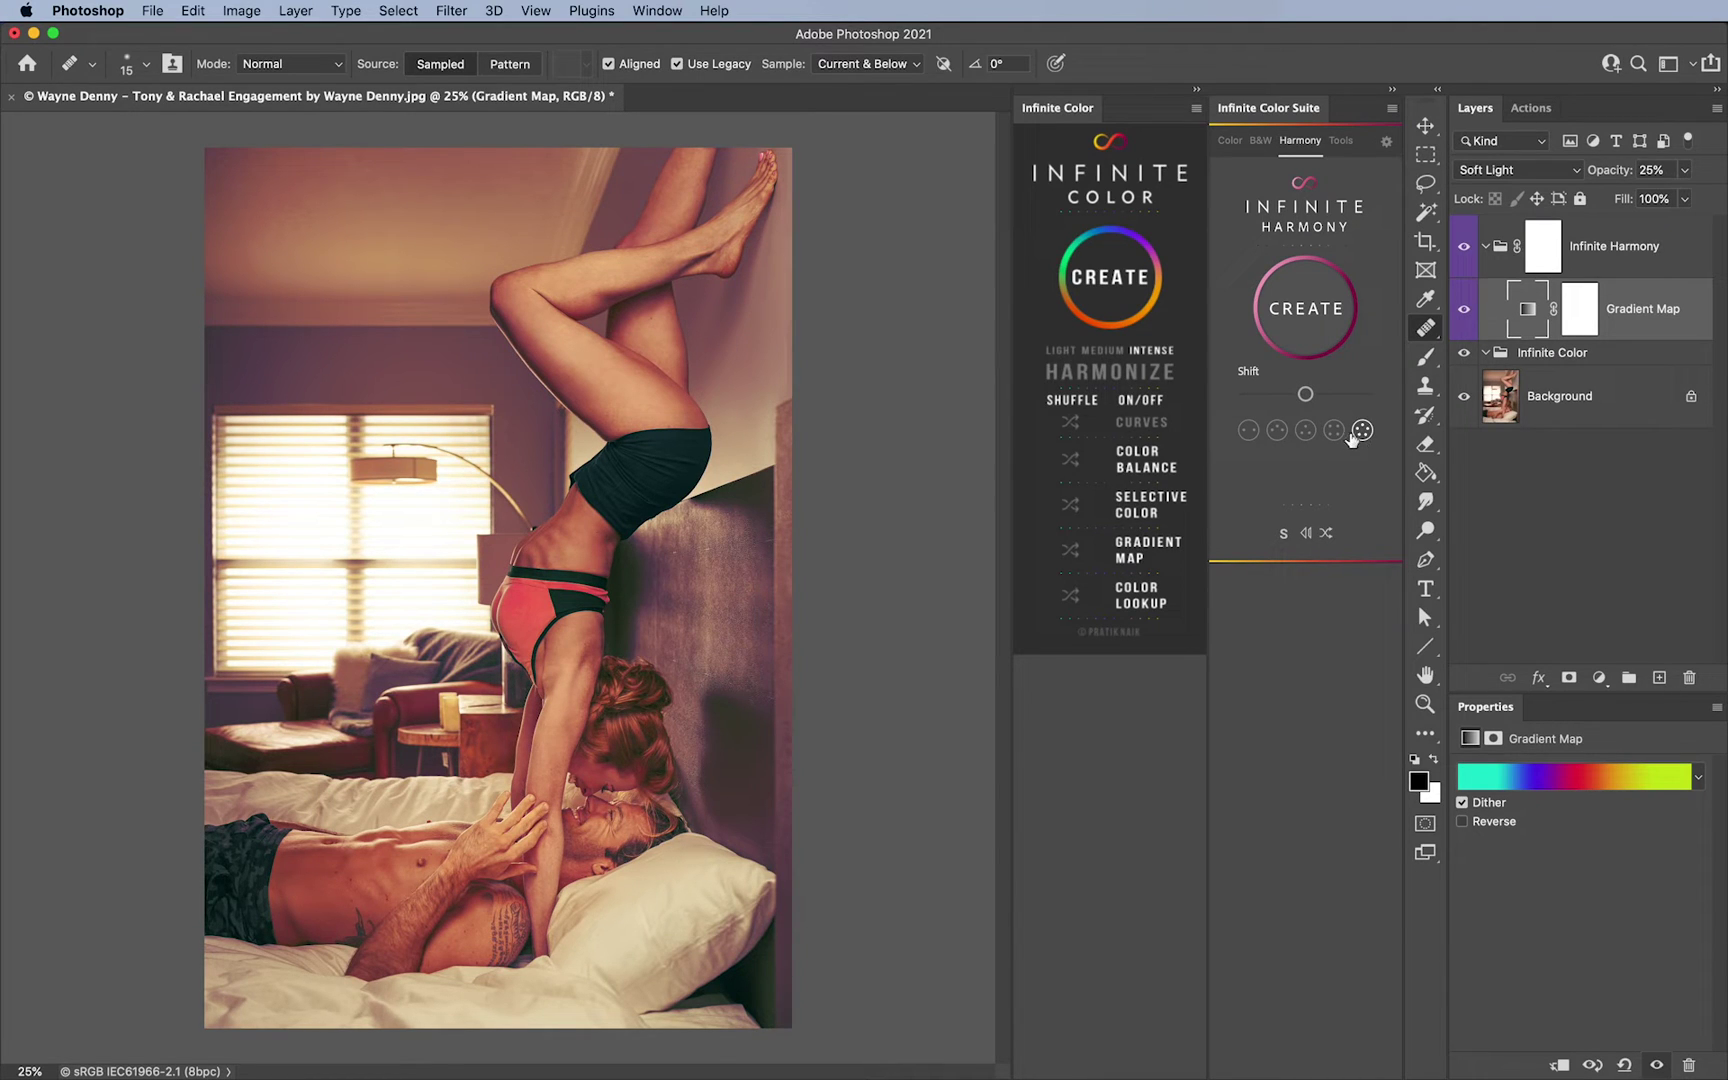
left_click(1310, 434)
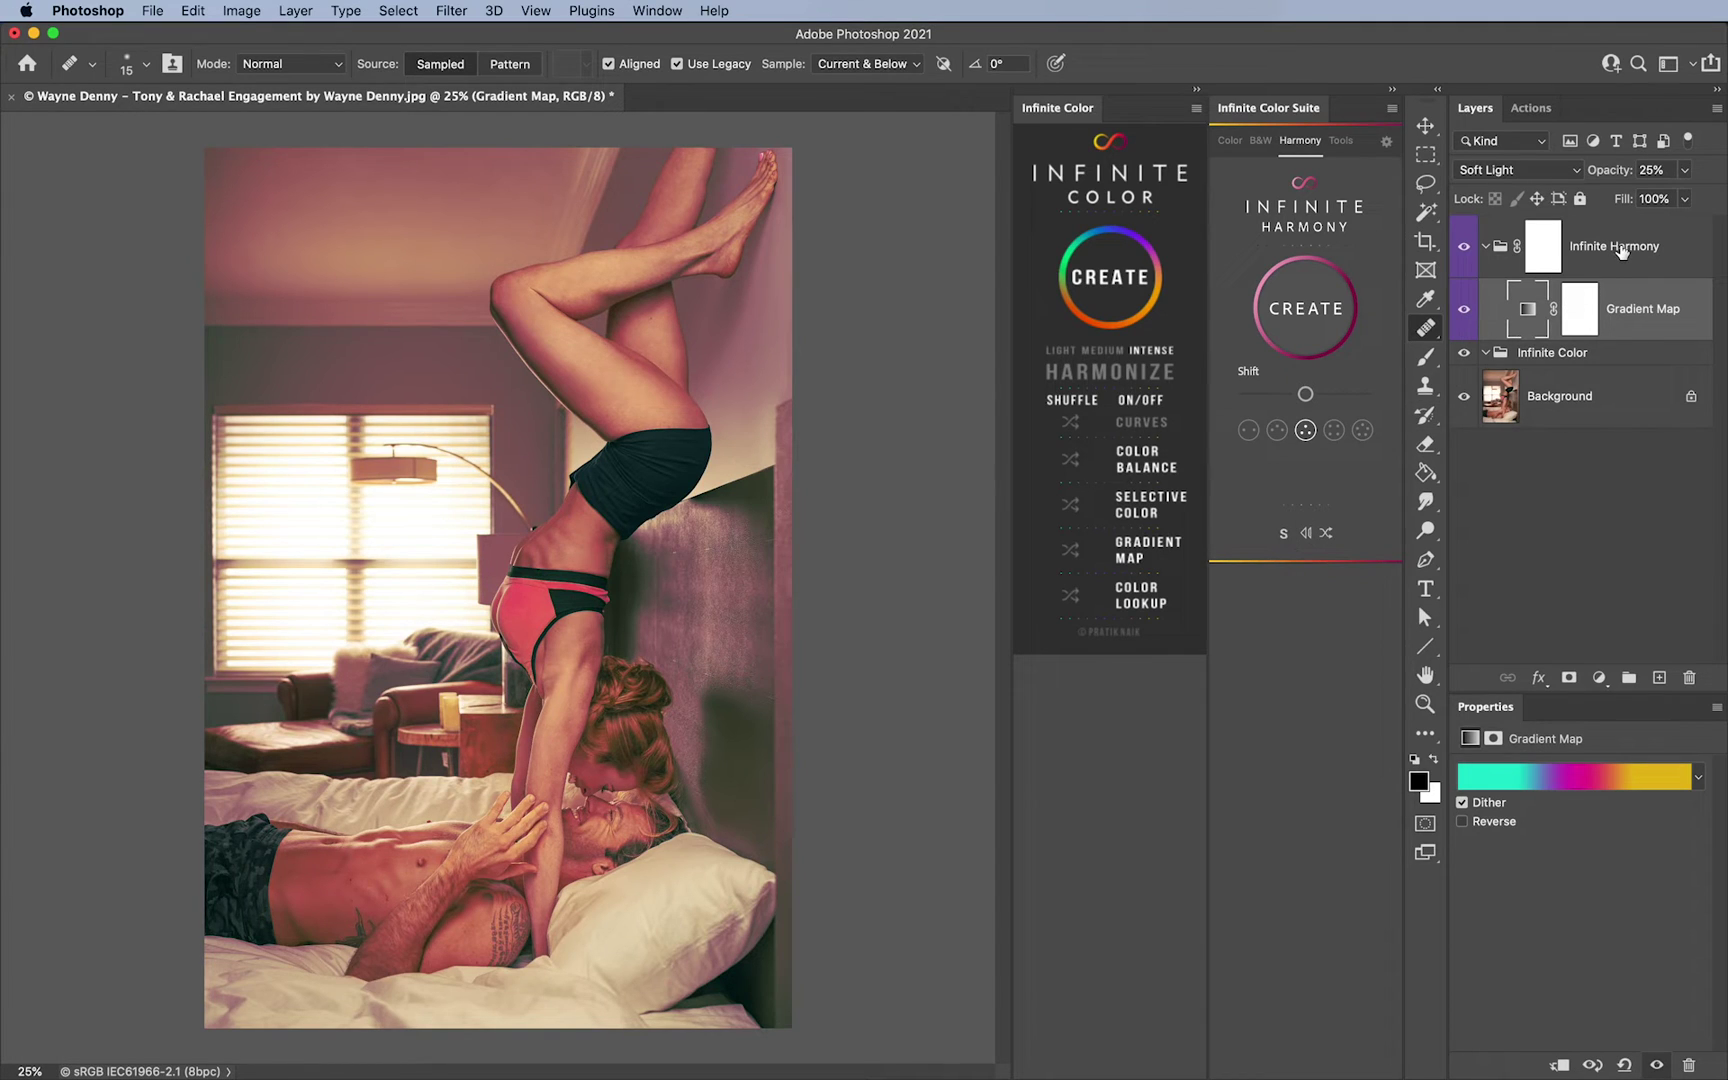
left_click_drag(1622, 250, 1689, 677)
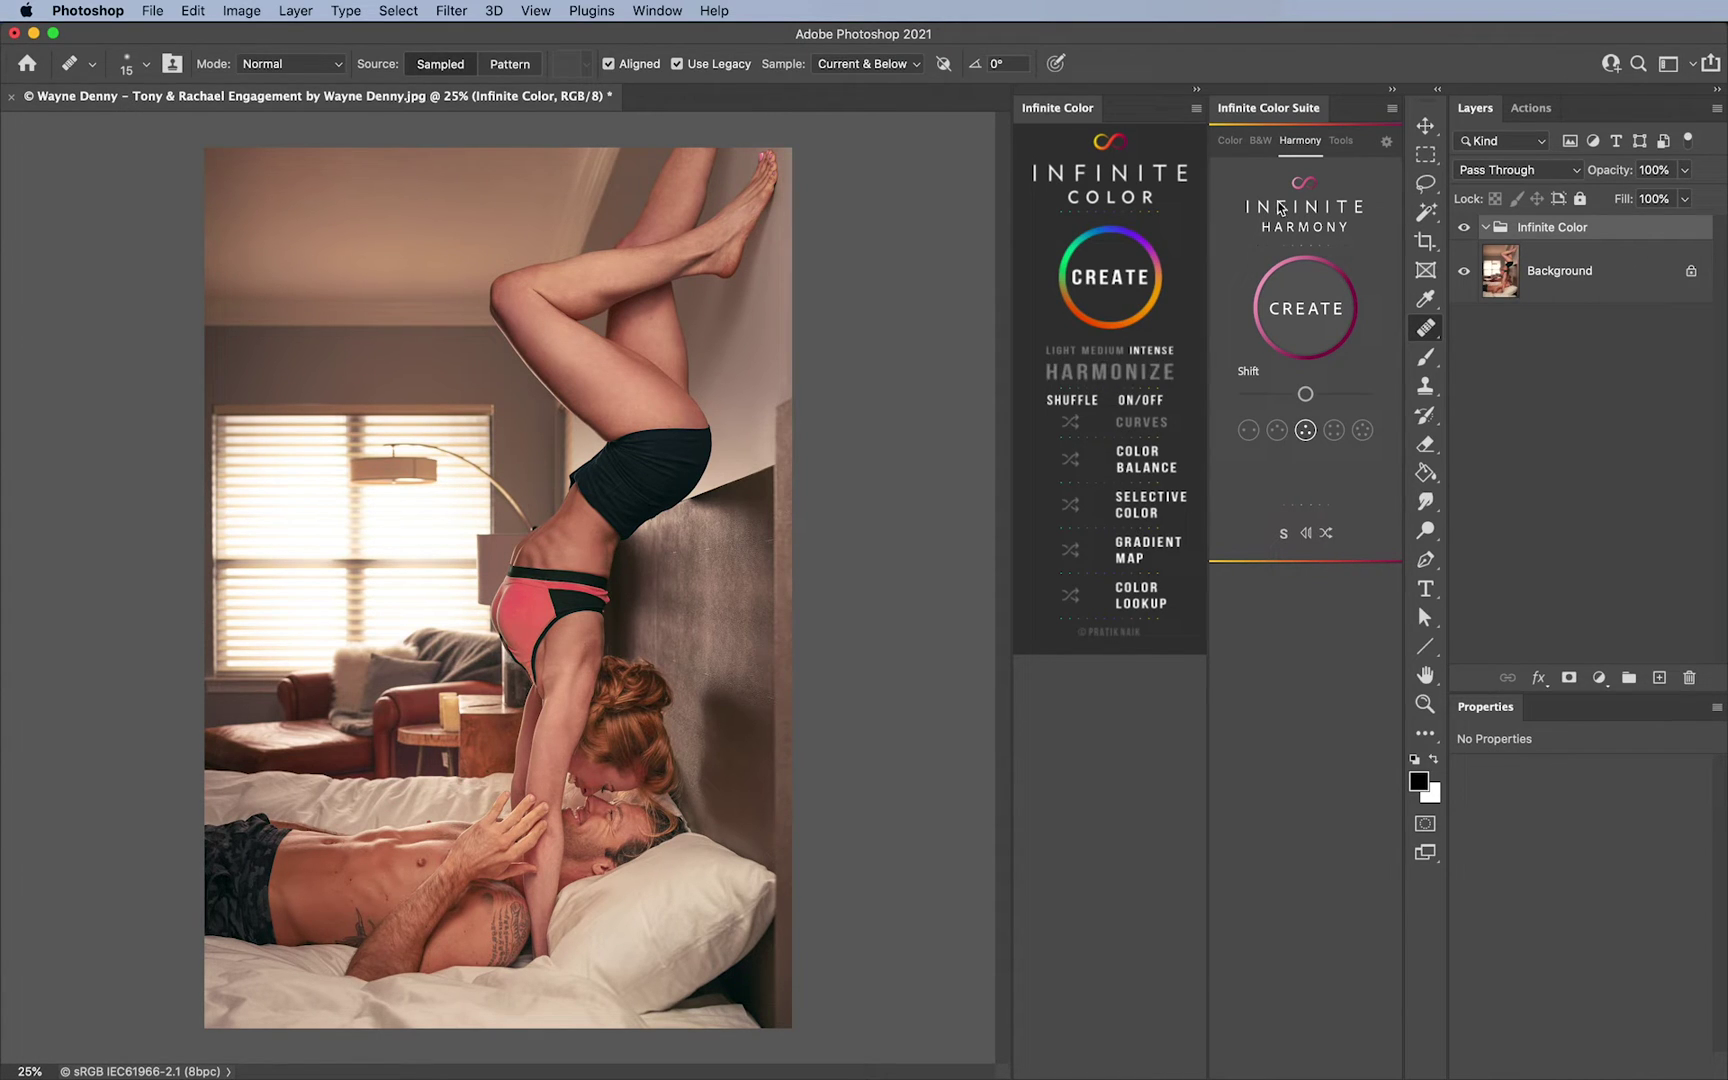
Apply the saved Editorial look, delete its duplicate Infinite Color group, and expand the remaining group
left_click(1340, 141)
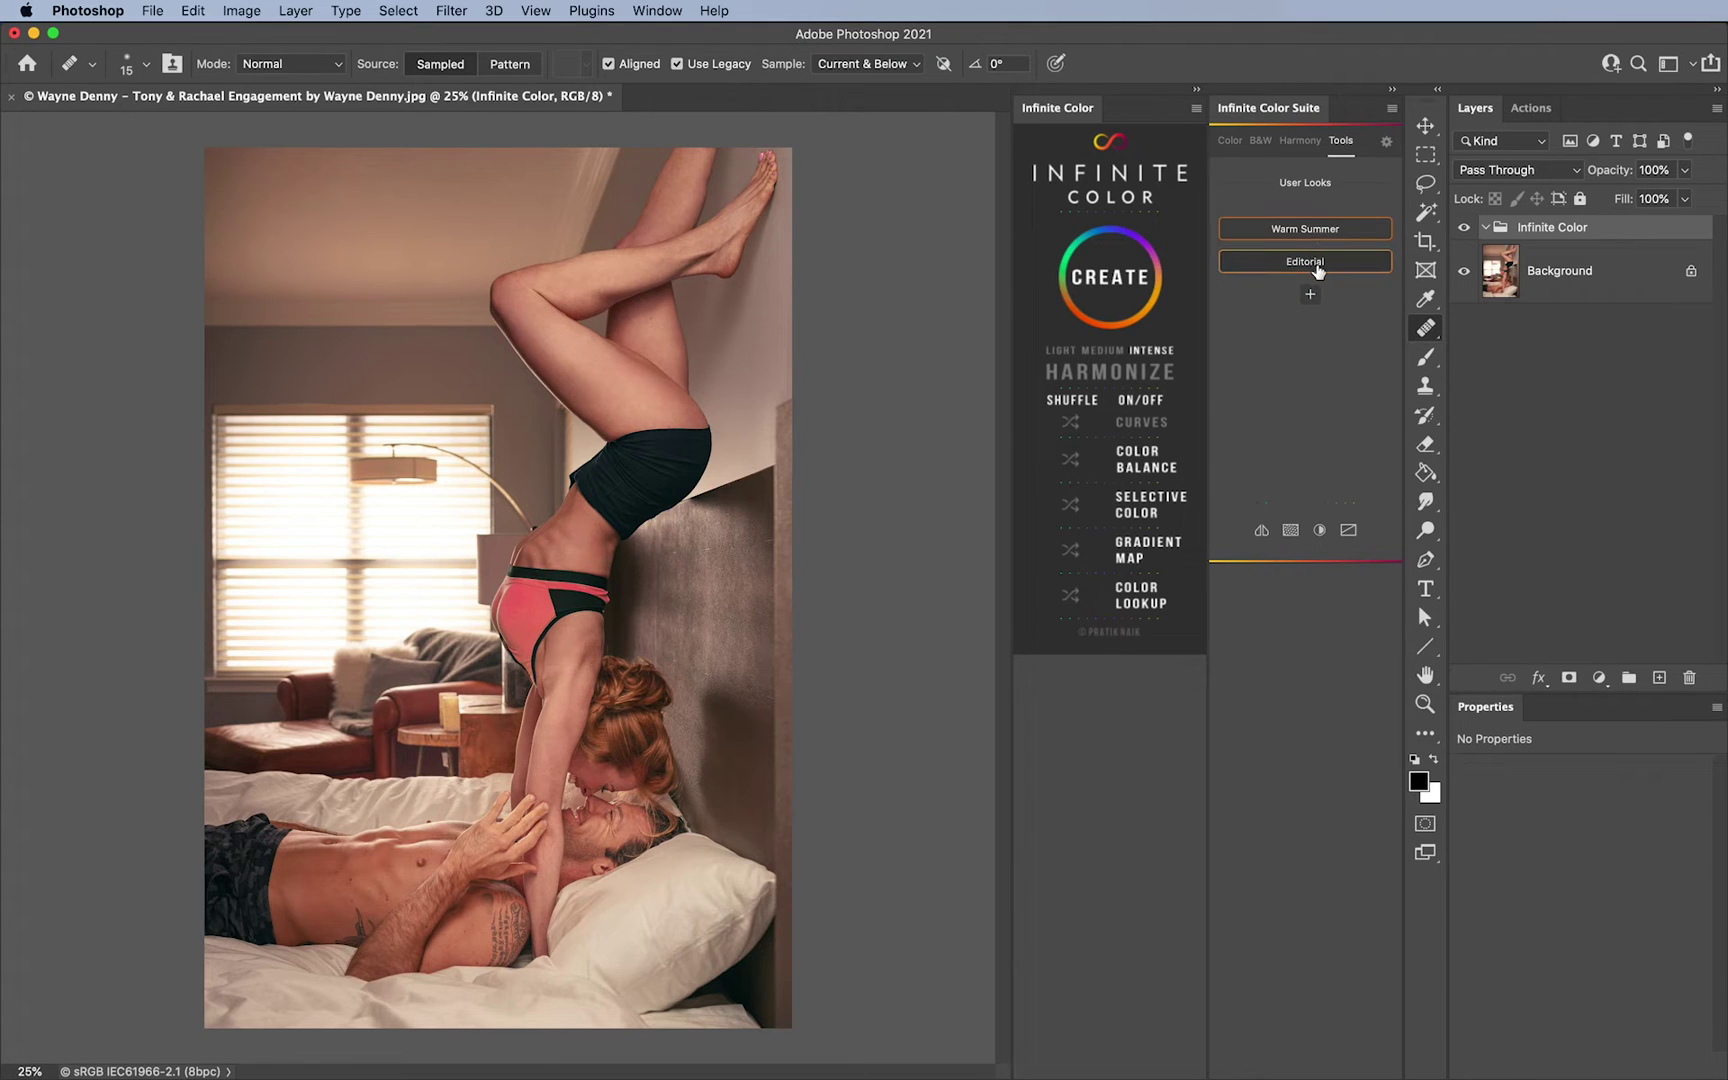
left_click(1305, 261)
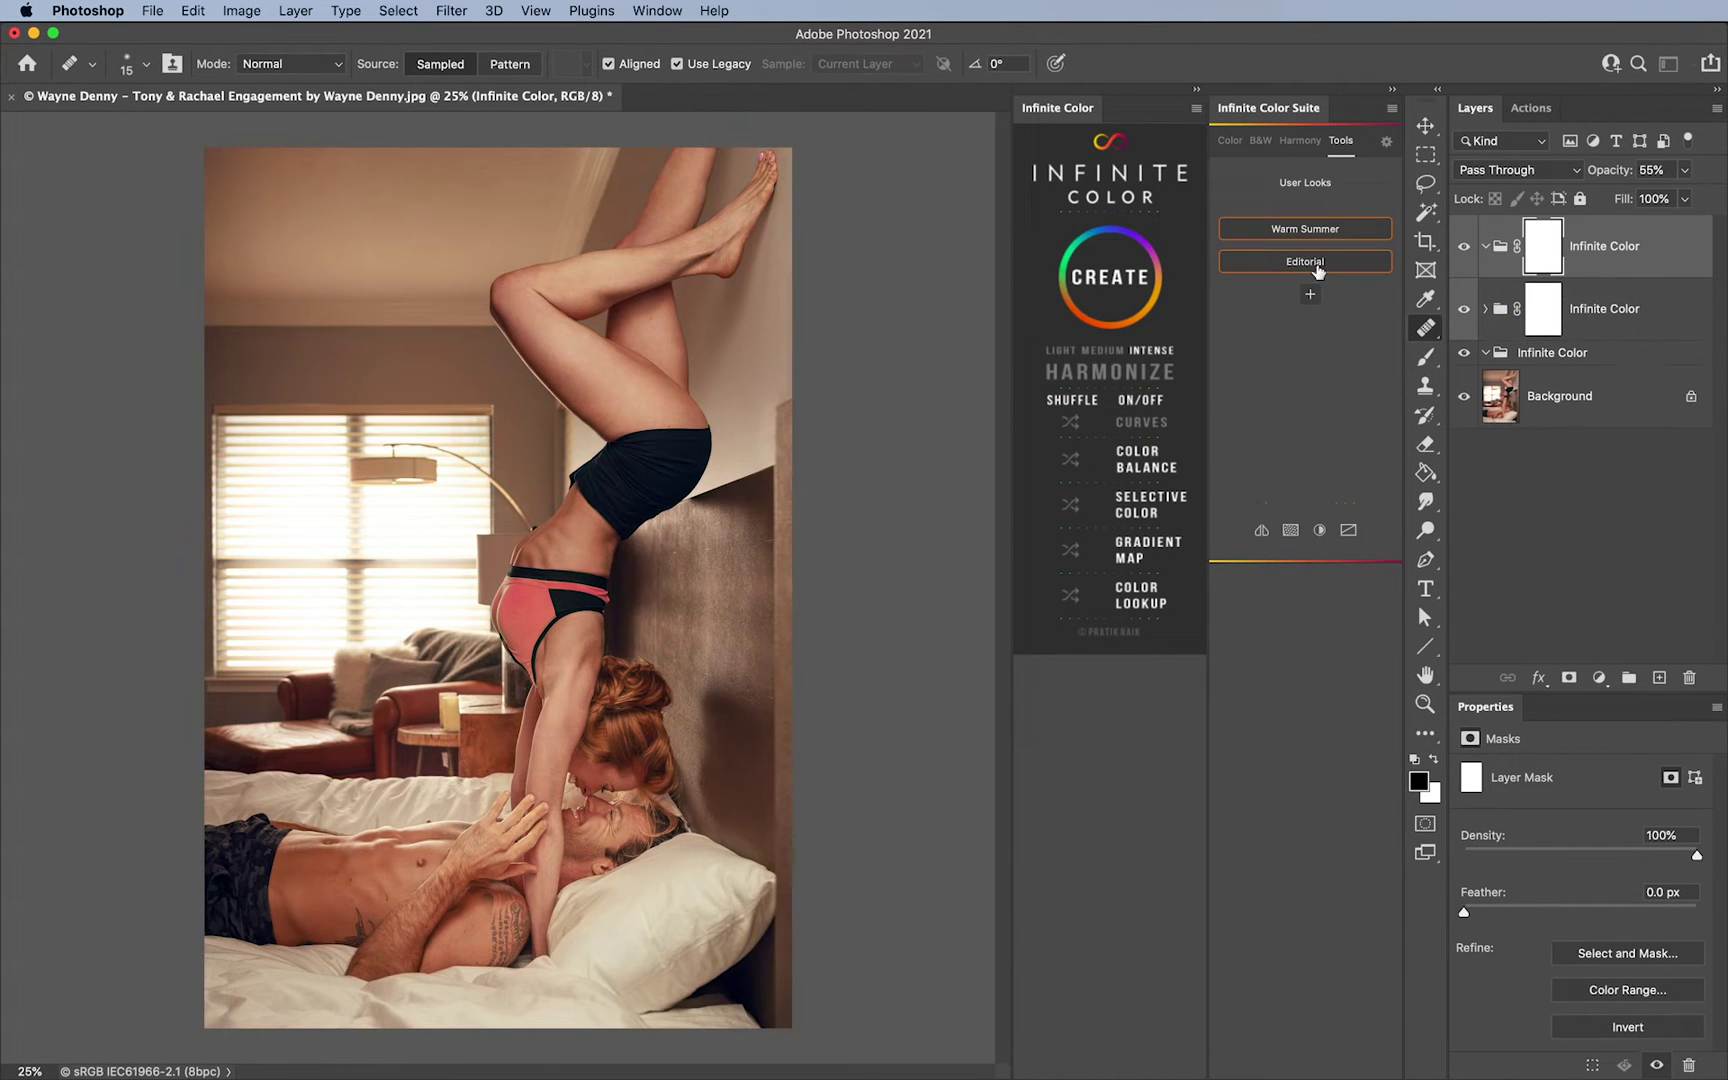
left_click(1635, 308)
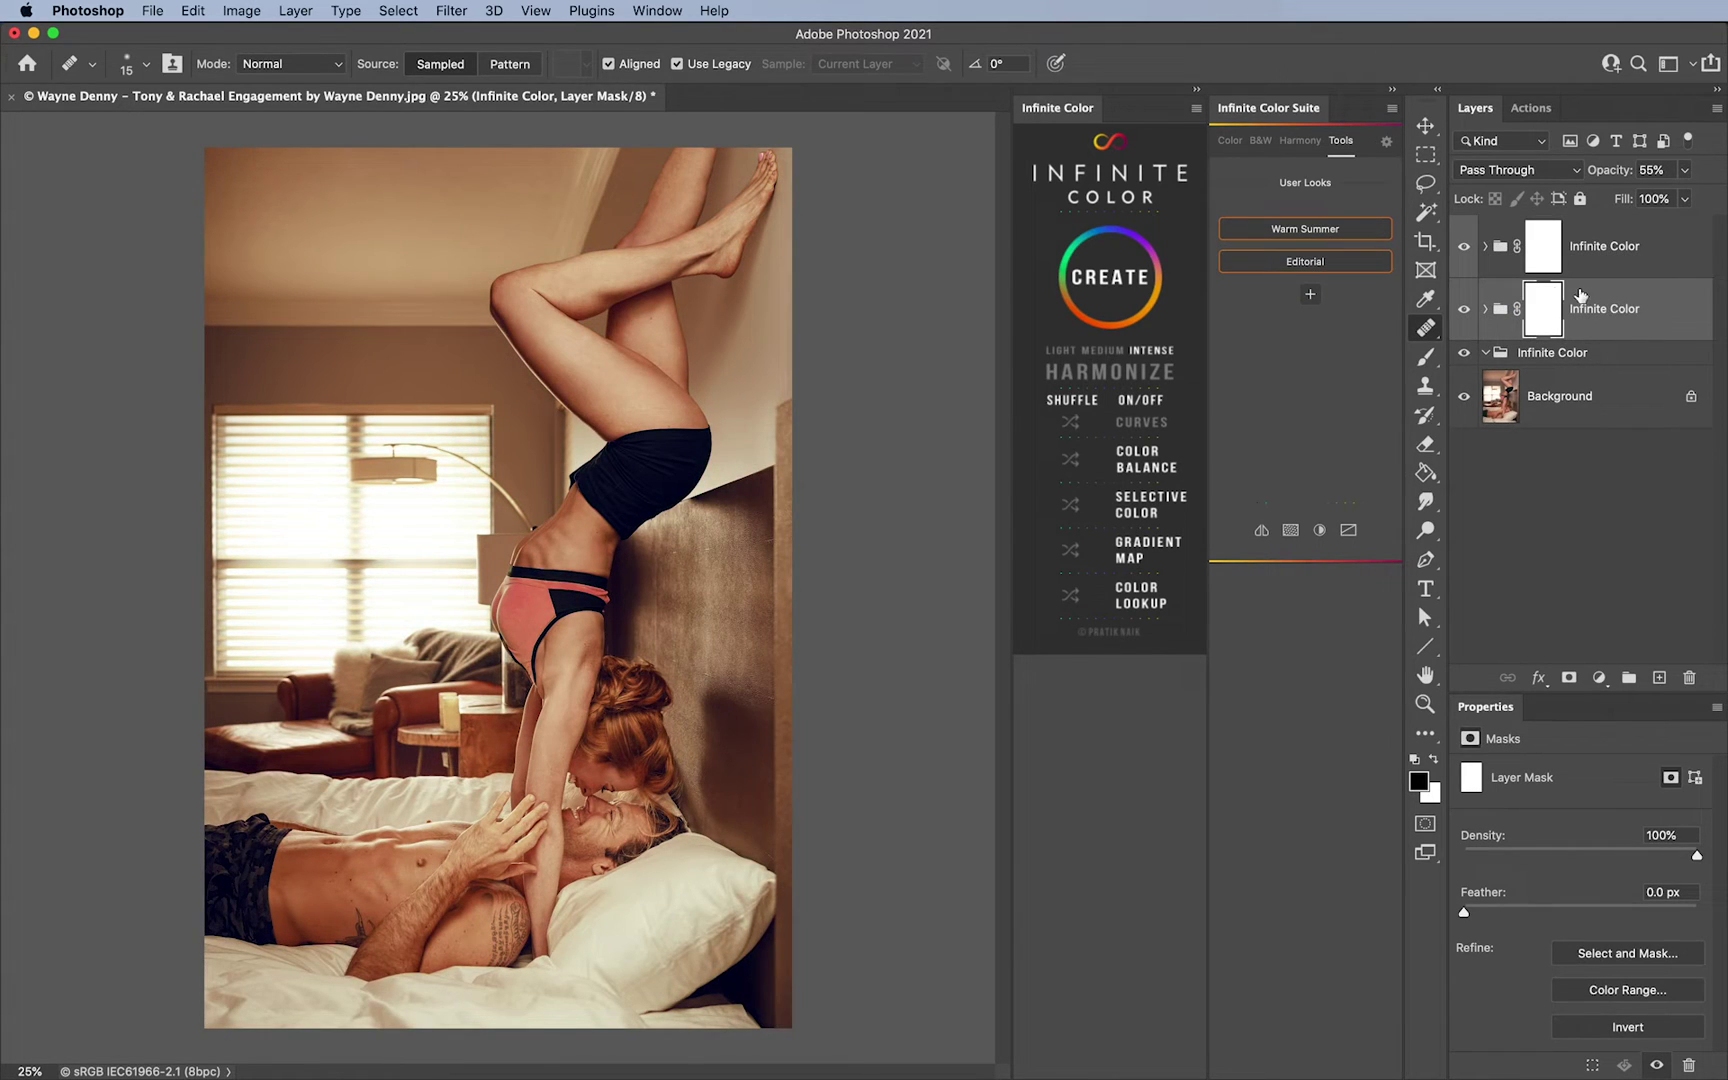
left_click_drag(1618, 318, 1689, 677)
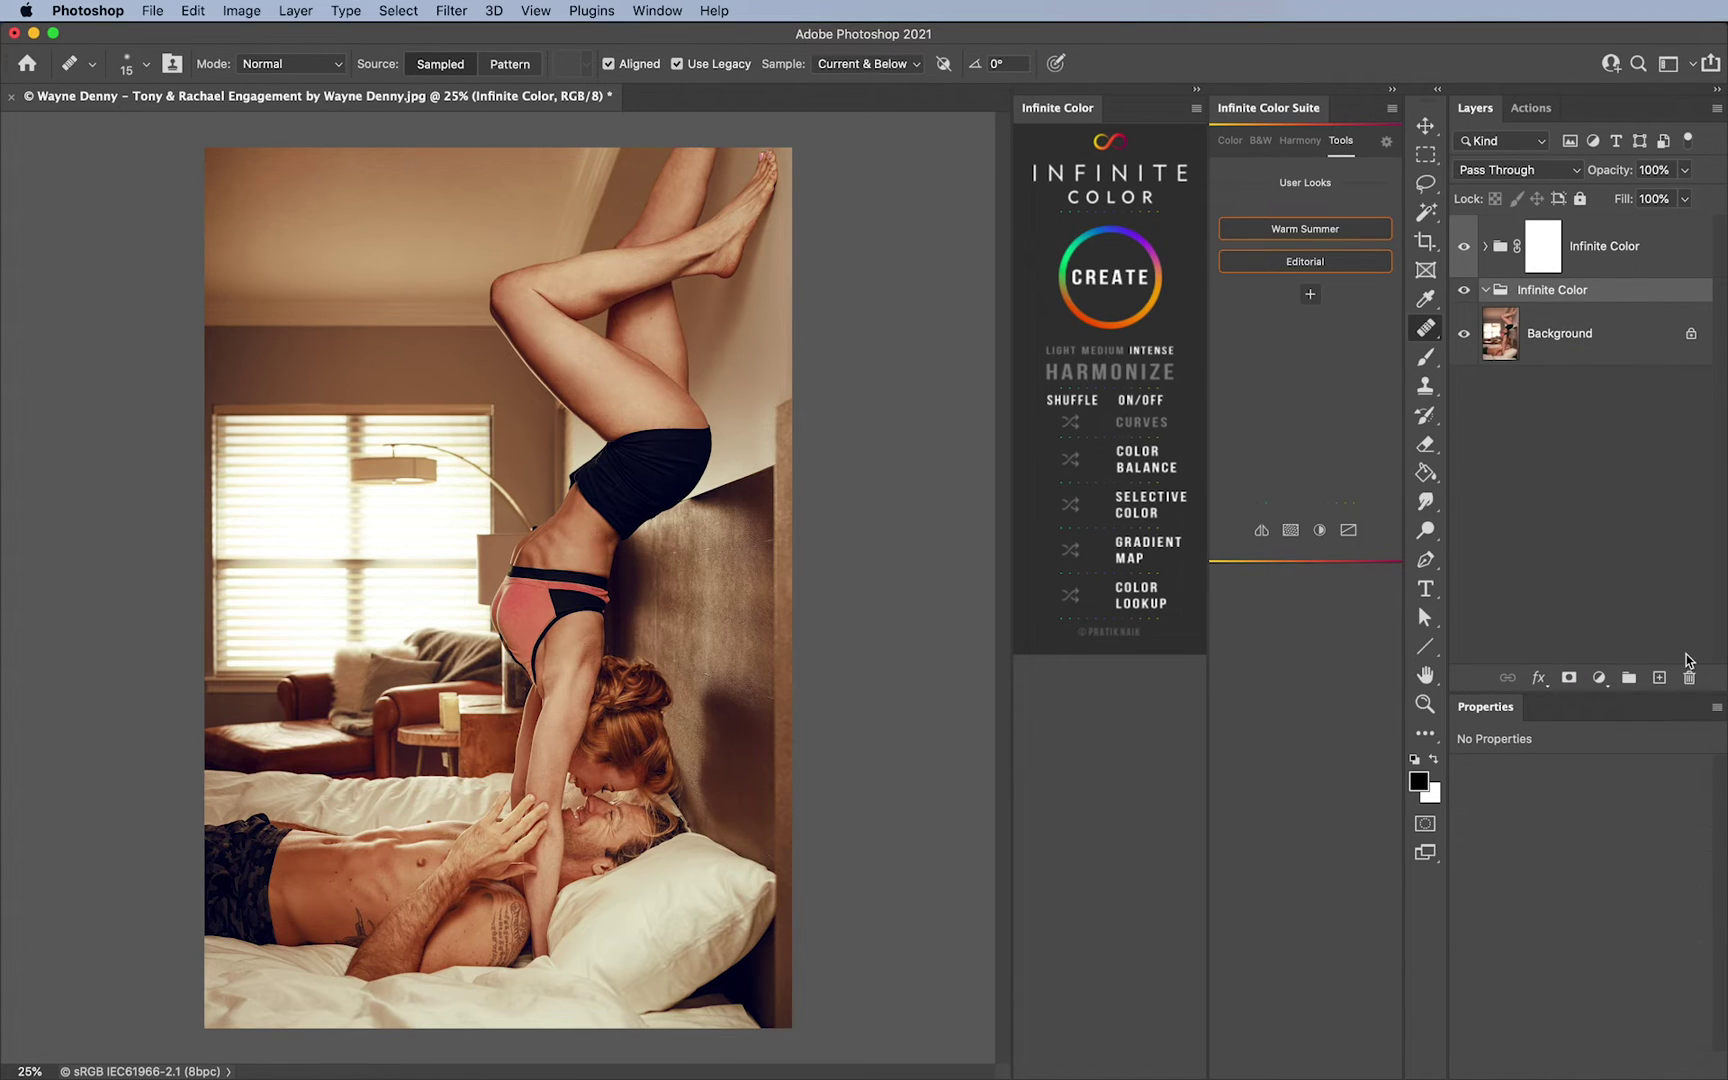
left_click(1485, 247)
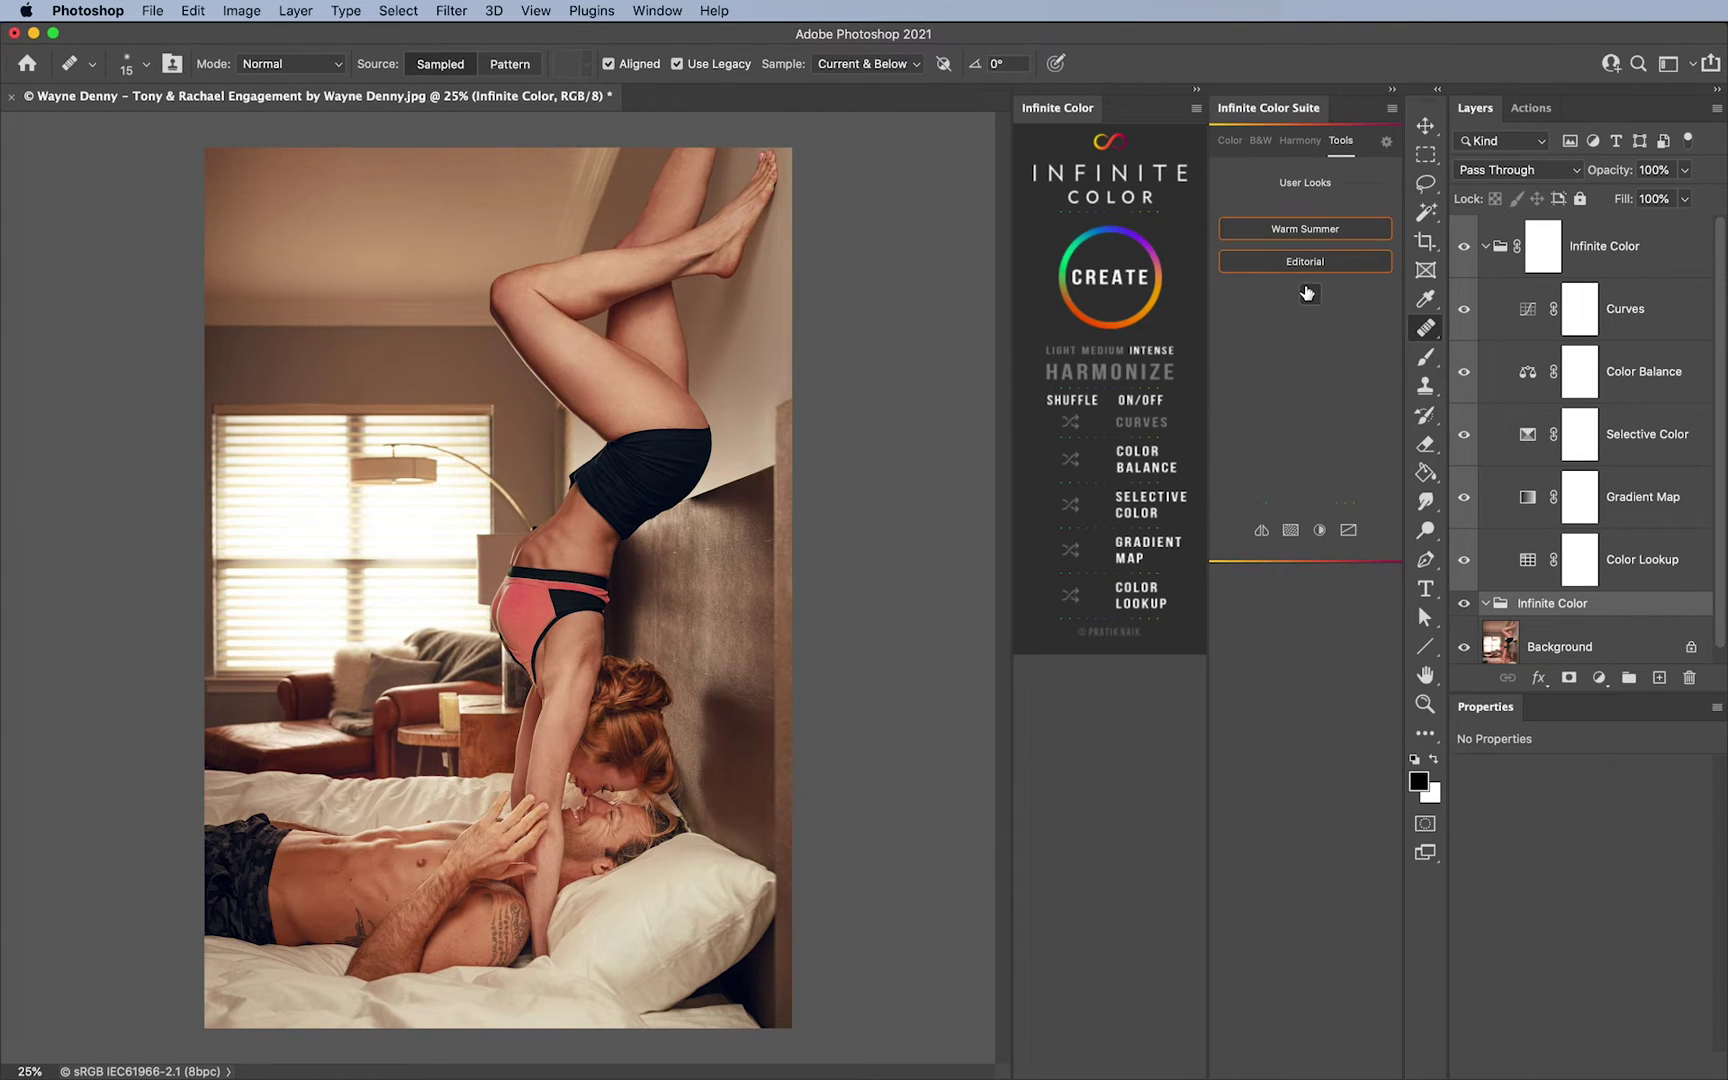
Go to the suite settings and abandon an Import, dismissing the failure alert
left_click(1385, 146)
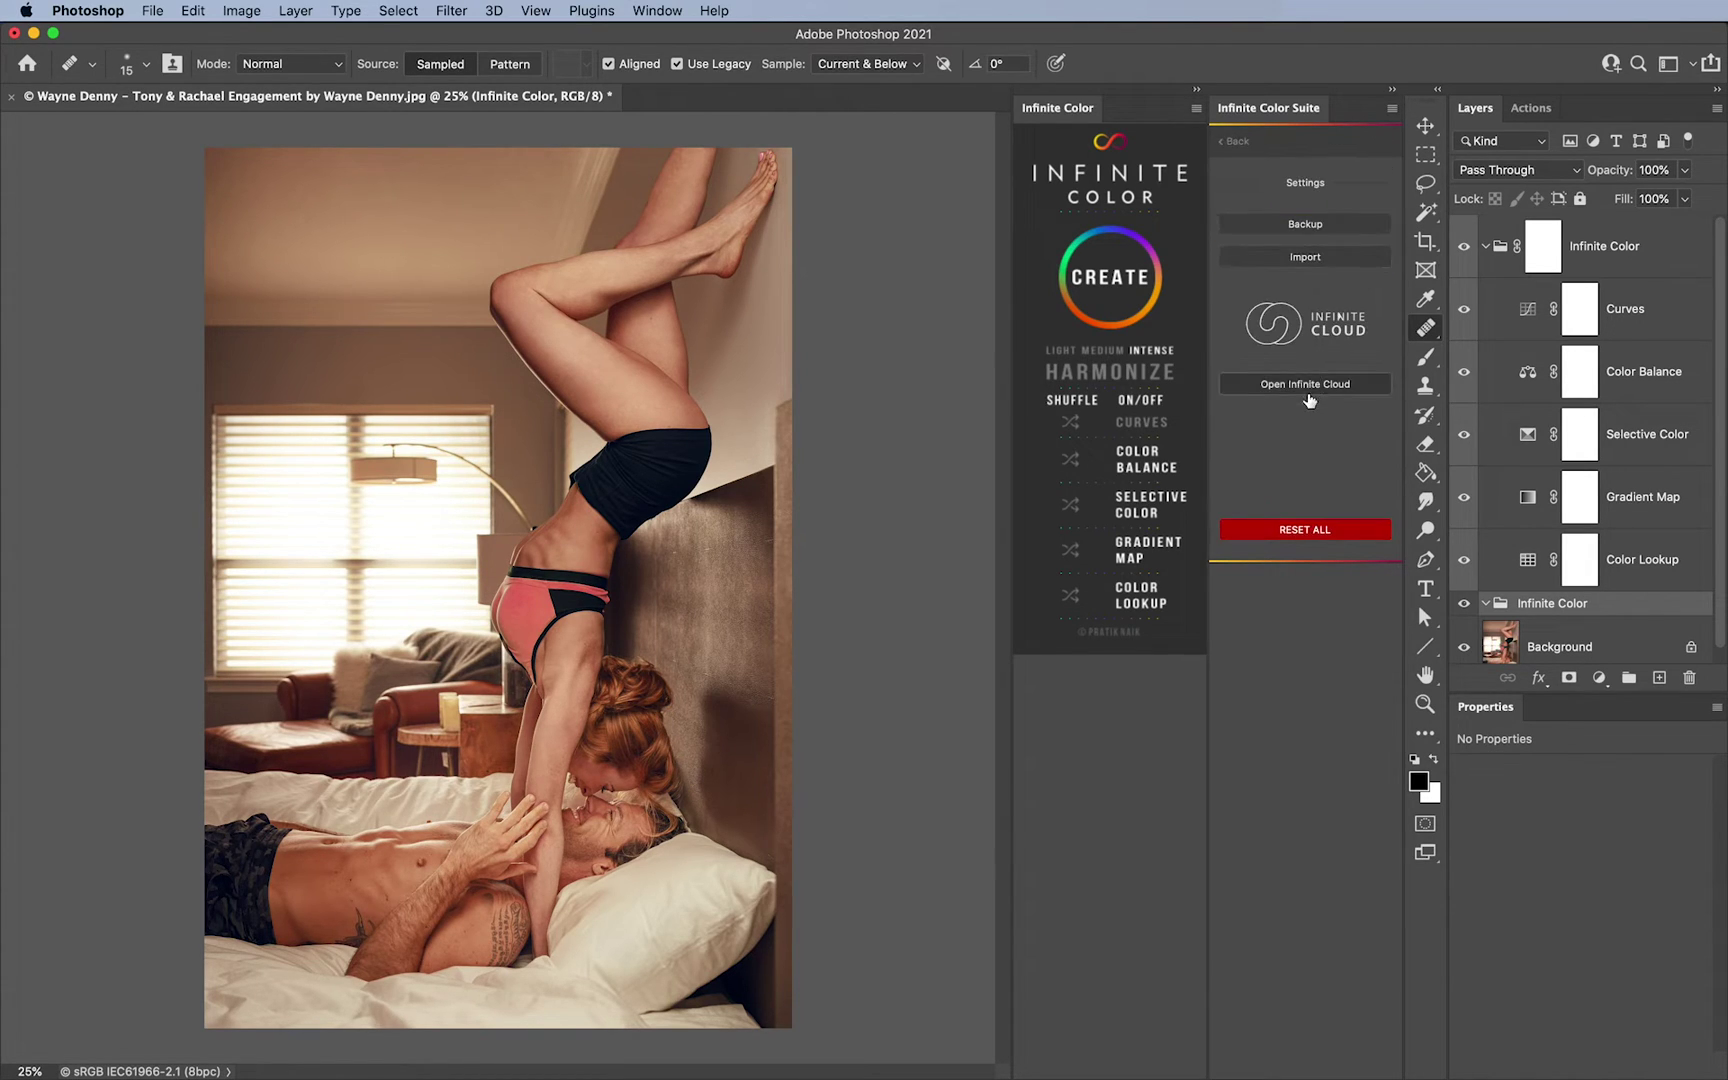
left_click(1314, 262)
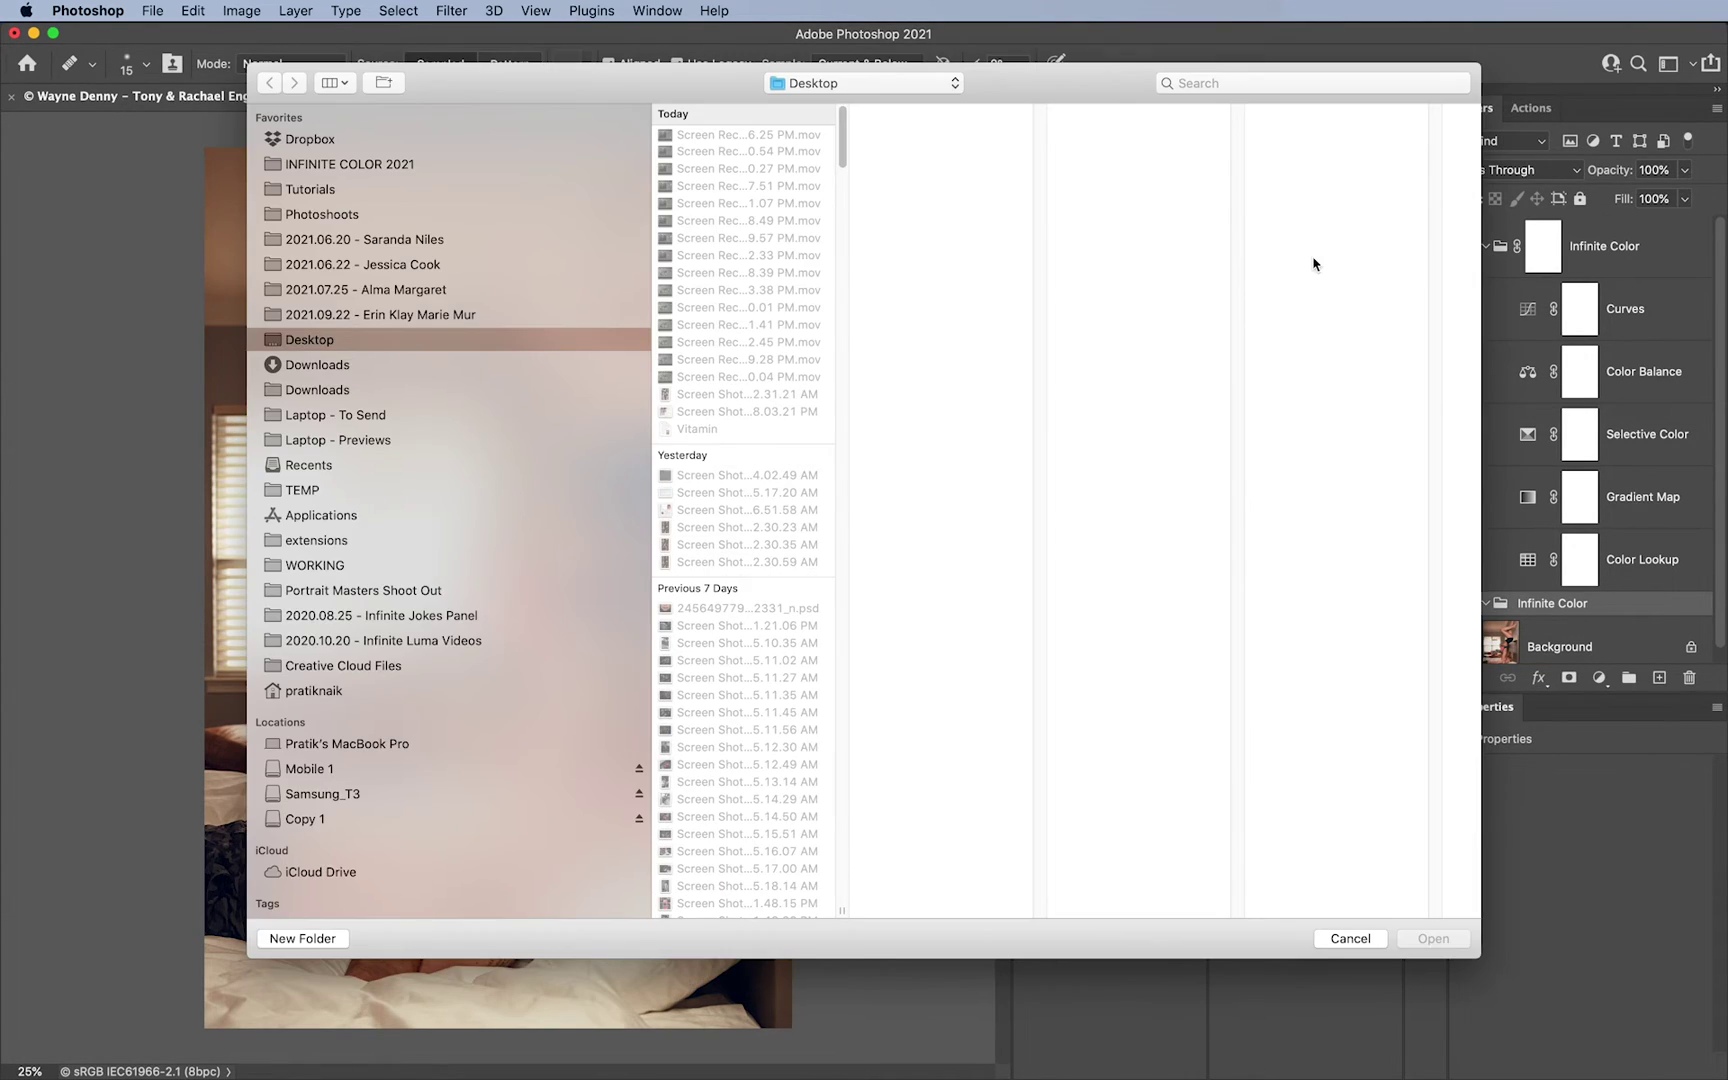
left_click(1349, 938)
left_click(1010, 367)
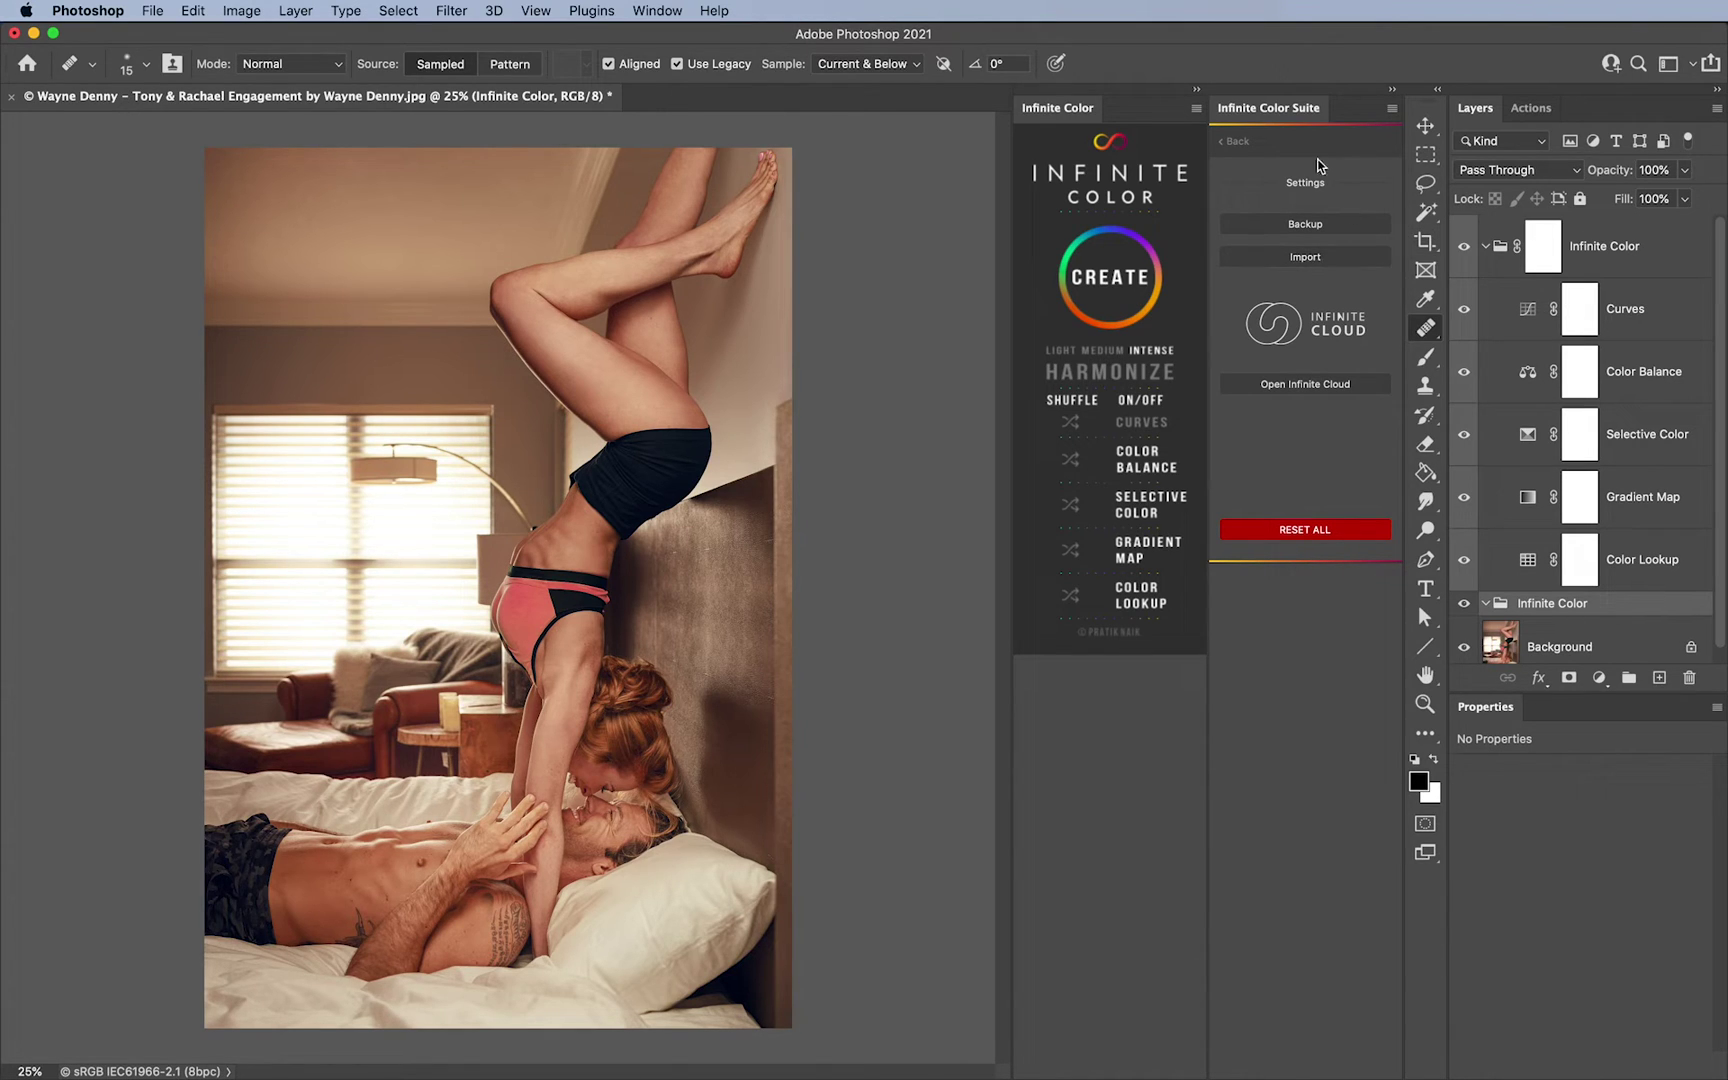
Leave settings for the colour look generator, glance at the Actions list, then return to Layers
left_click(1236, 143)
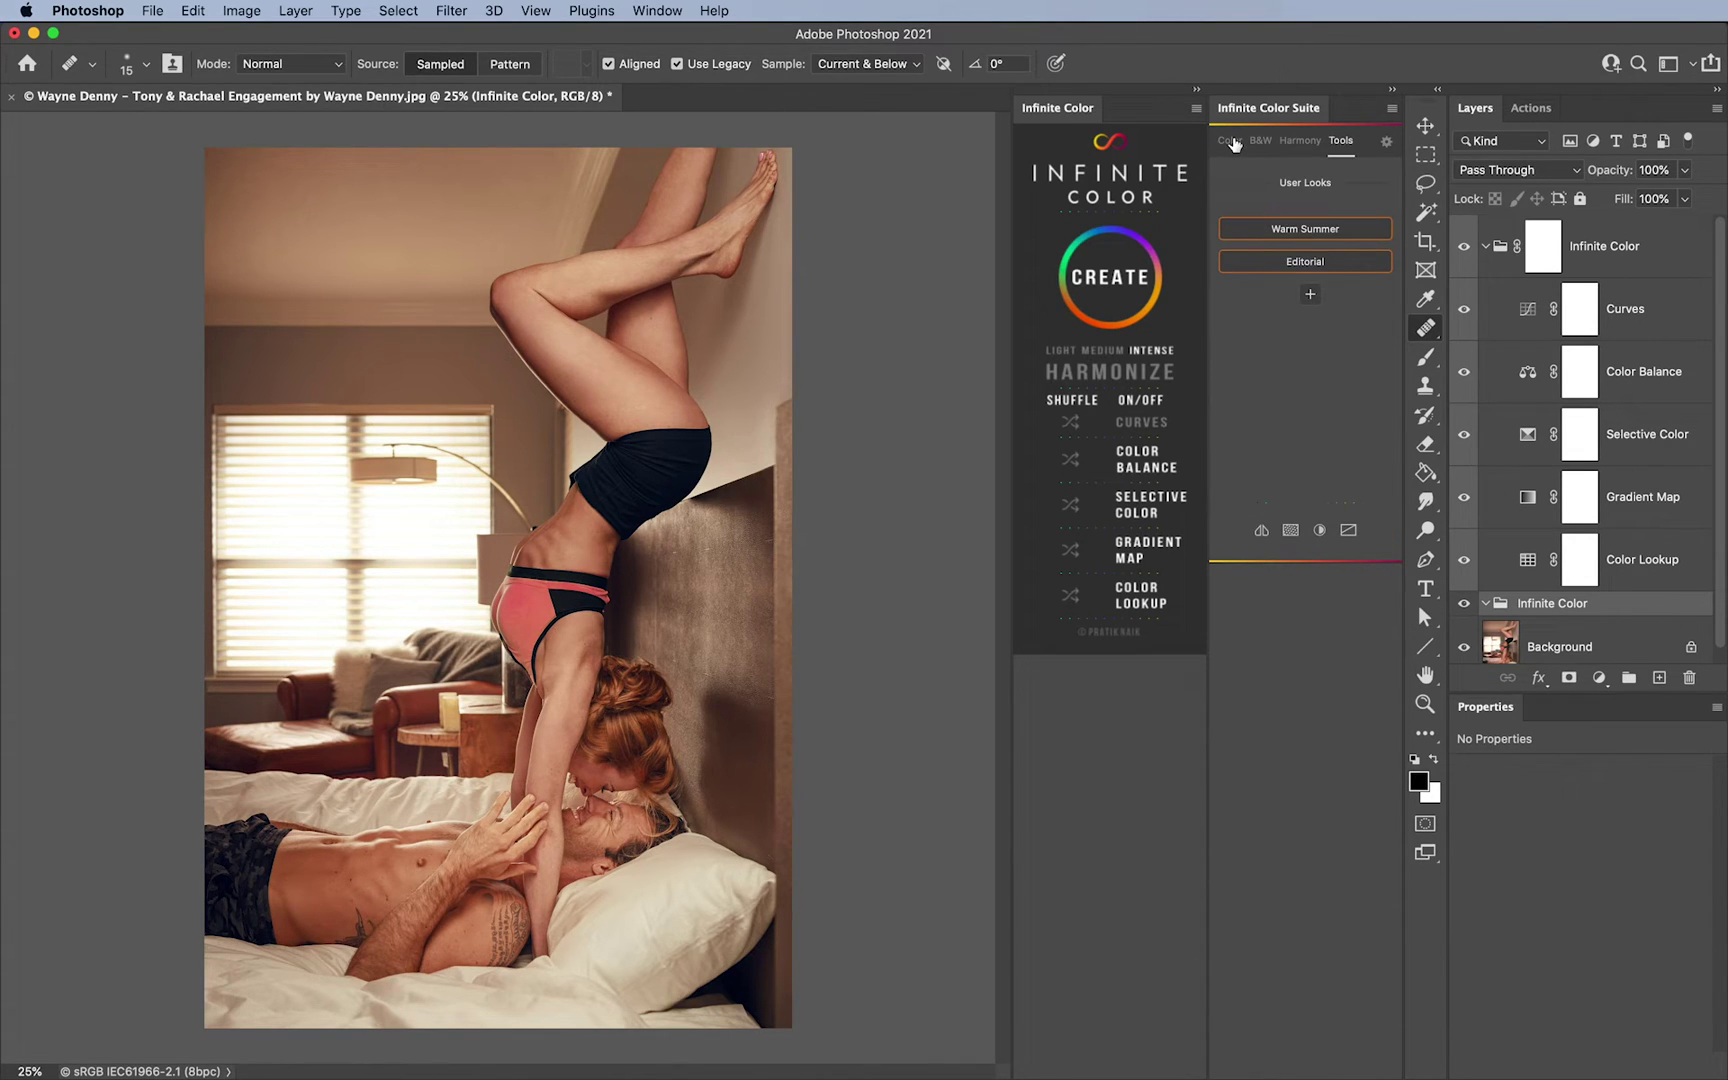
left_click(1232, 141)
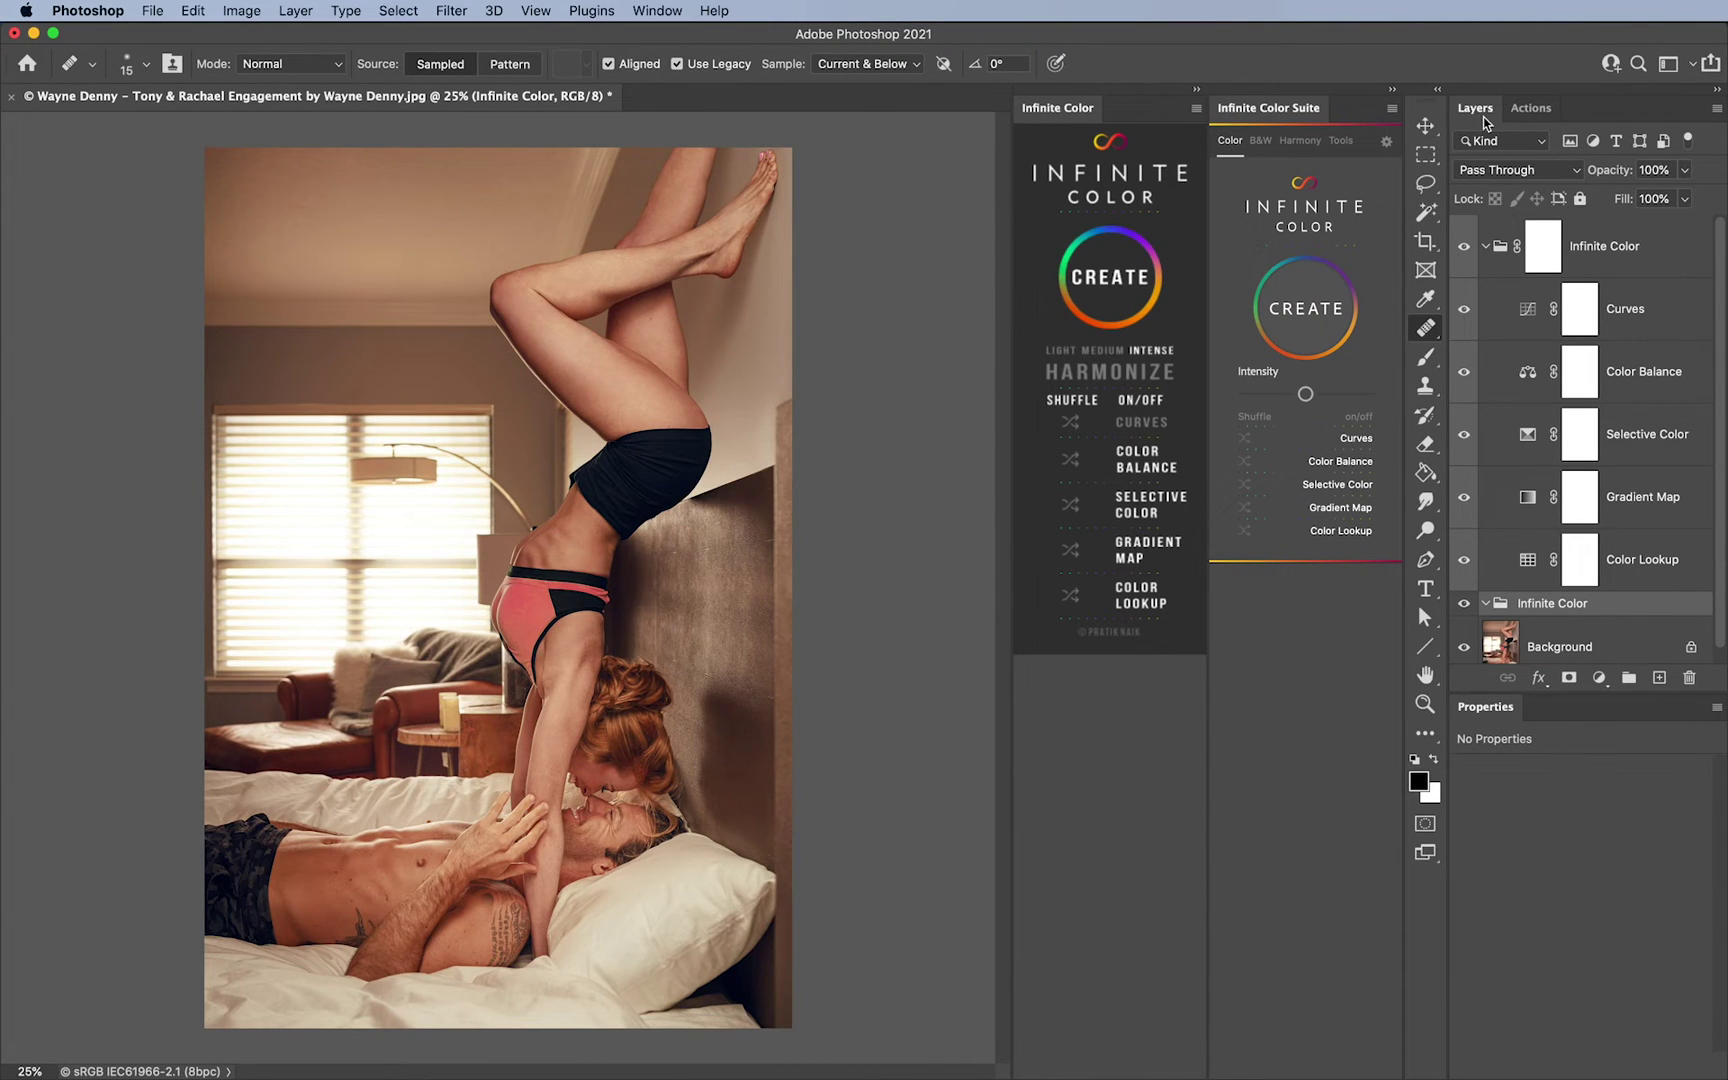
left_click(1546, 108)
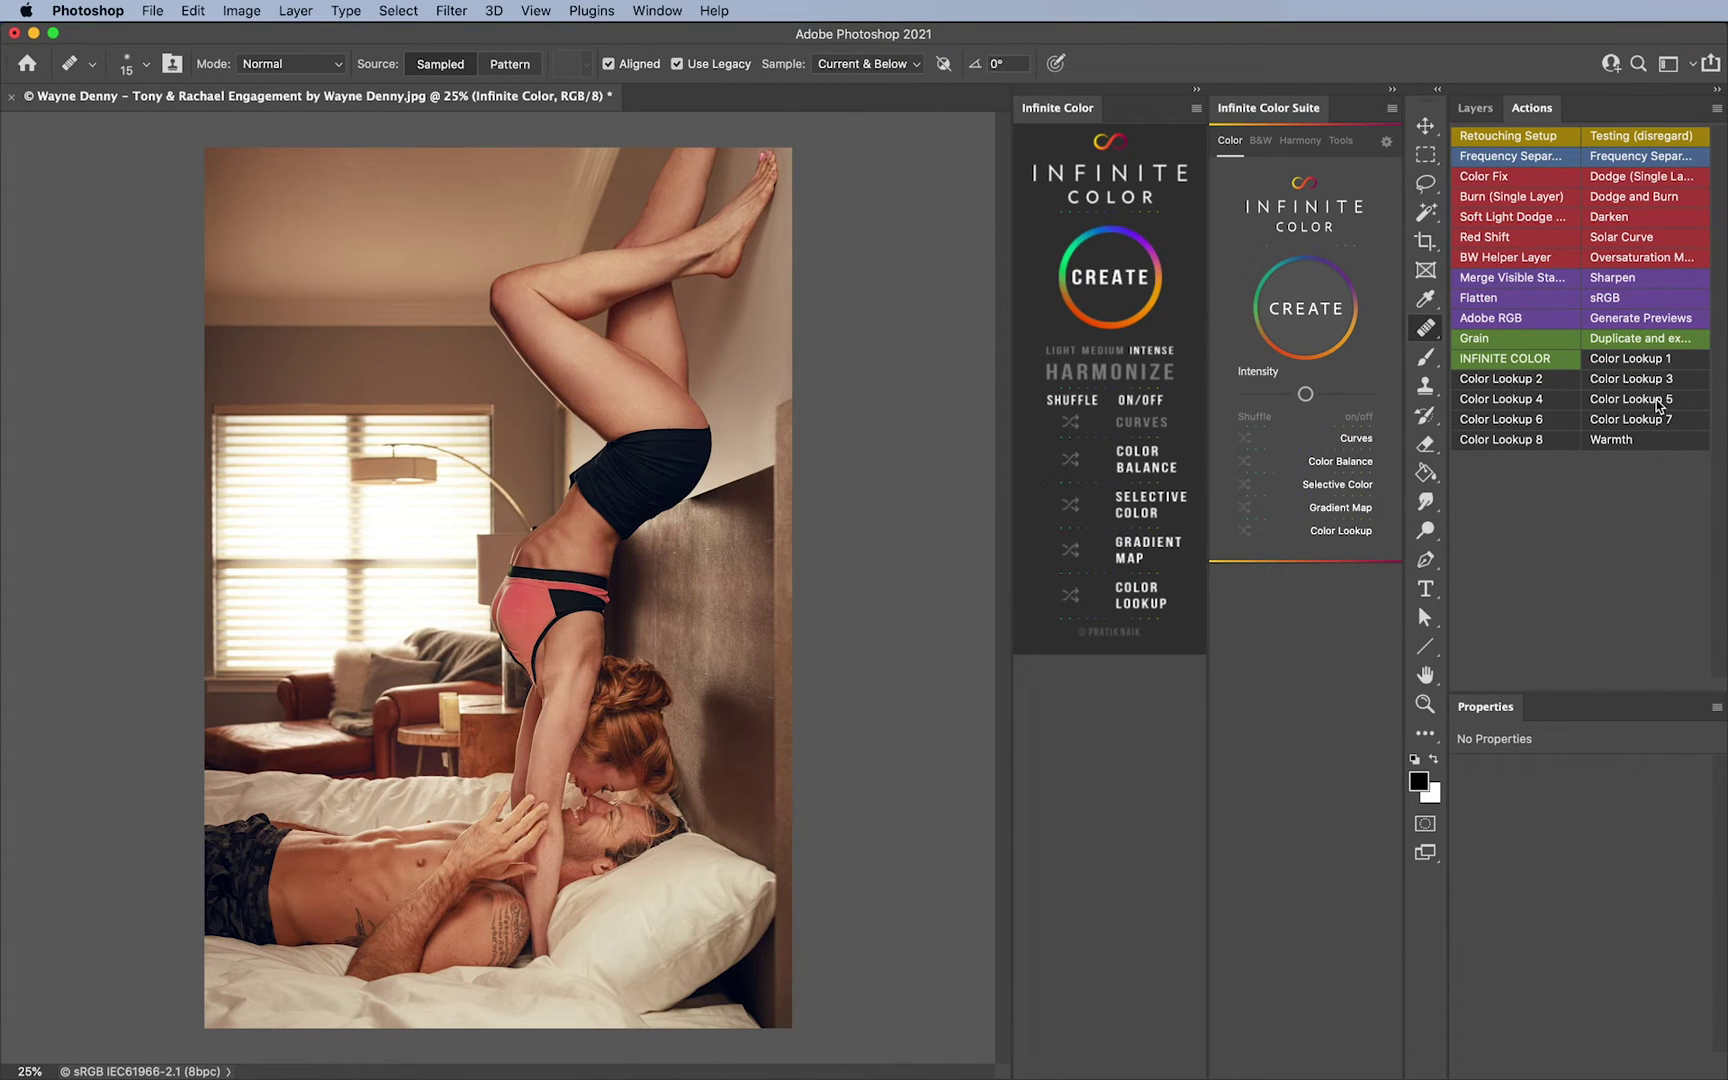
left_click(1475, 108)
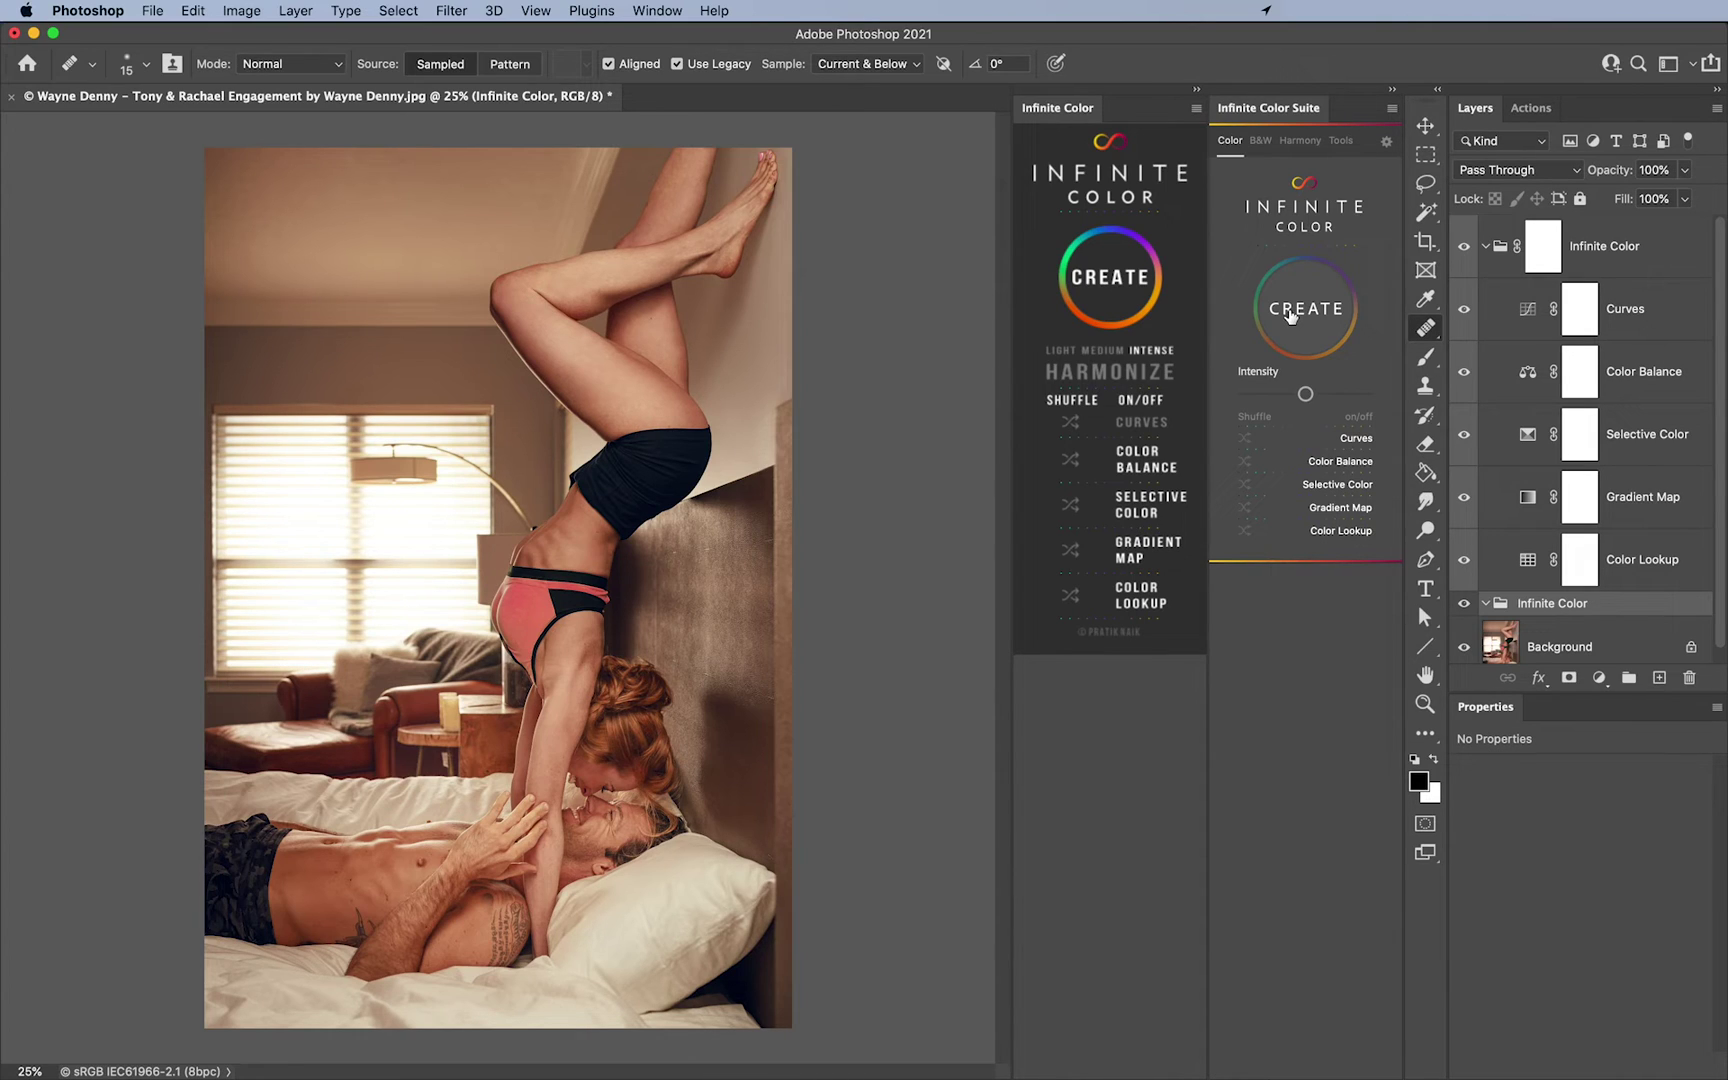
Delete the Editorial group and rename the Infinite Color group to 'Look 1'
left_click_drag(1690, 248, 1690, 677)
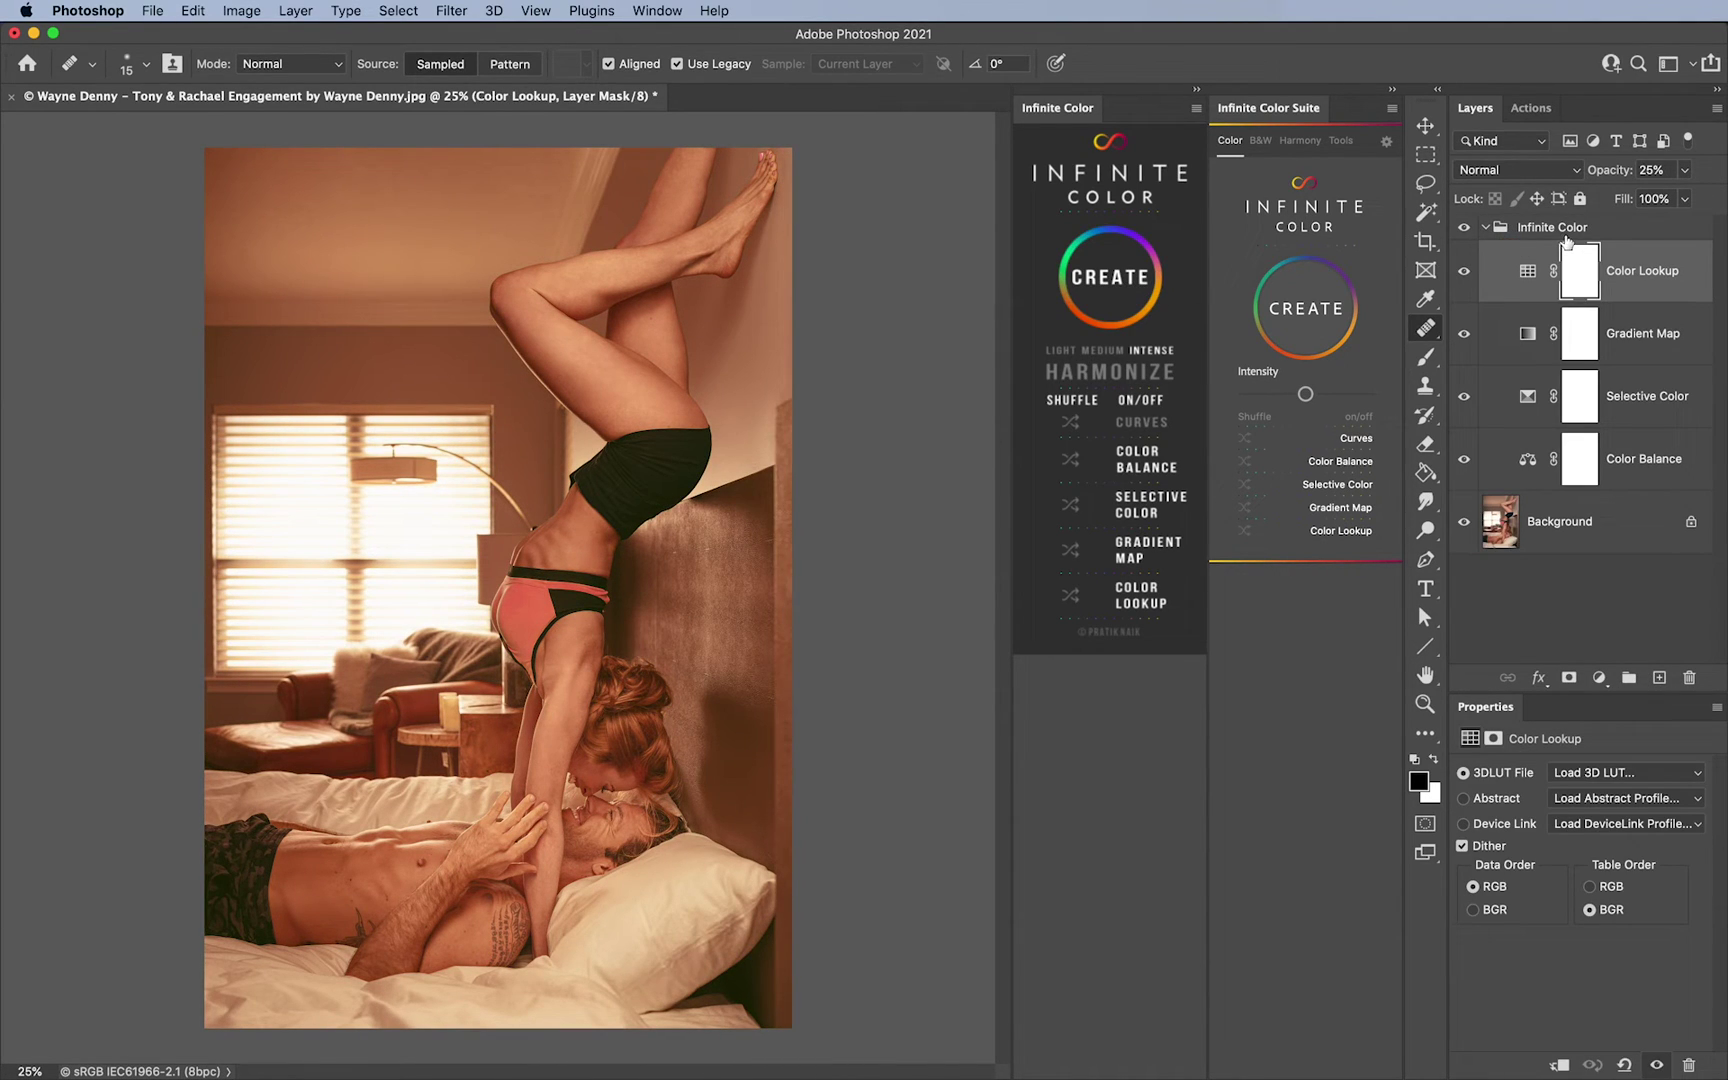
left_click(1566, 231)
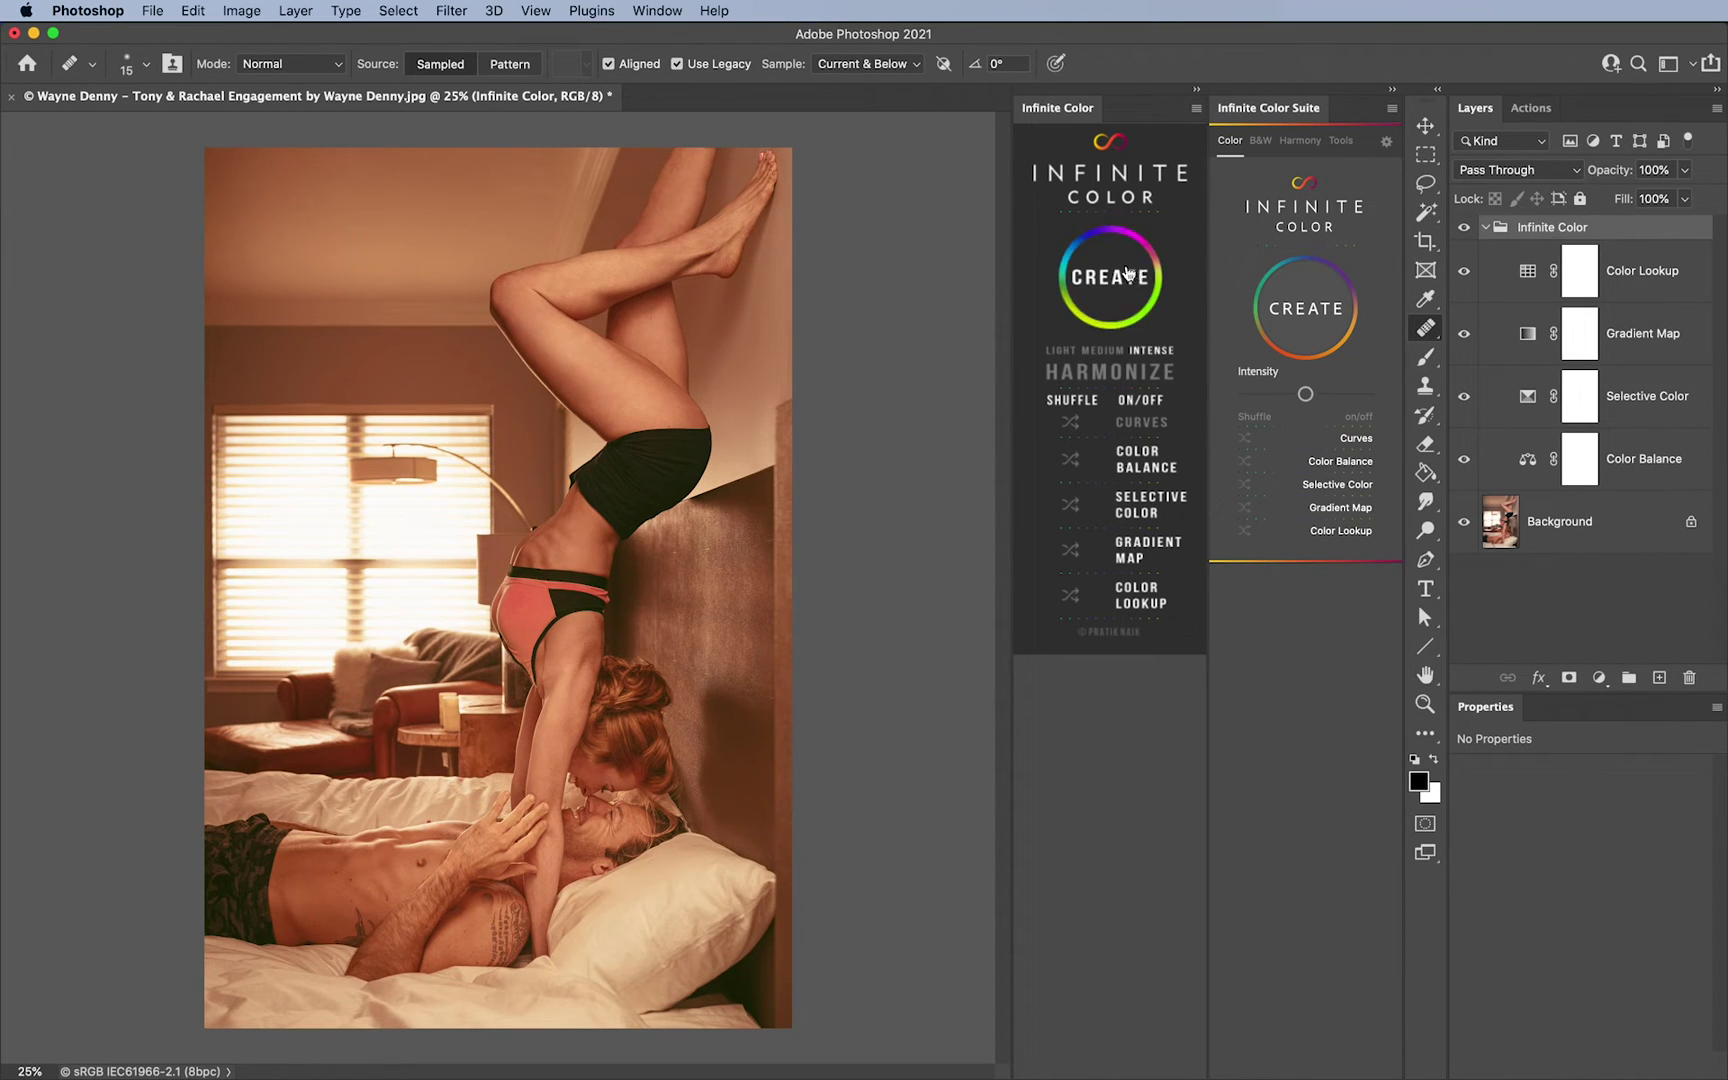
double_click(1565, 227)
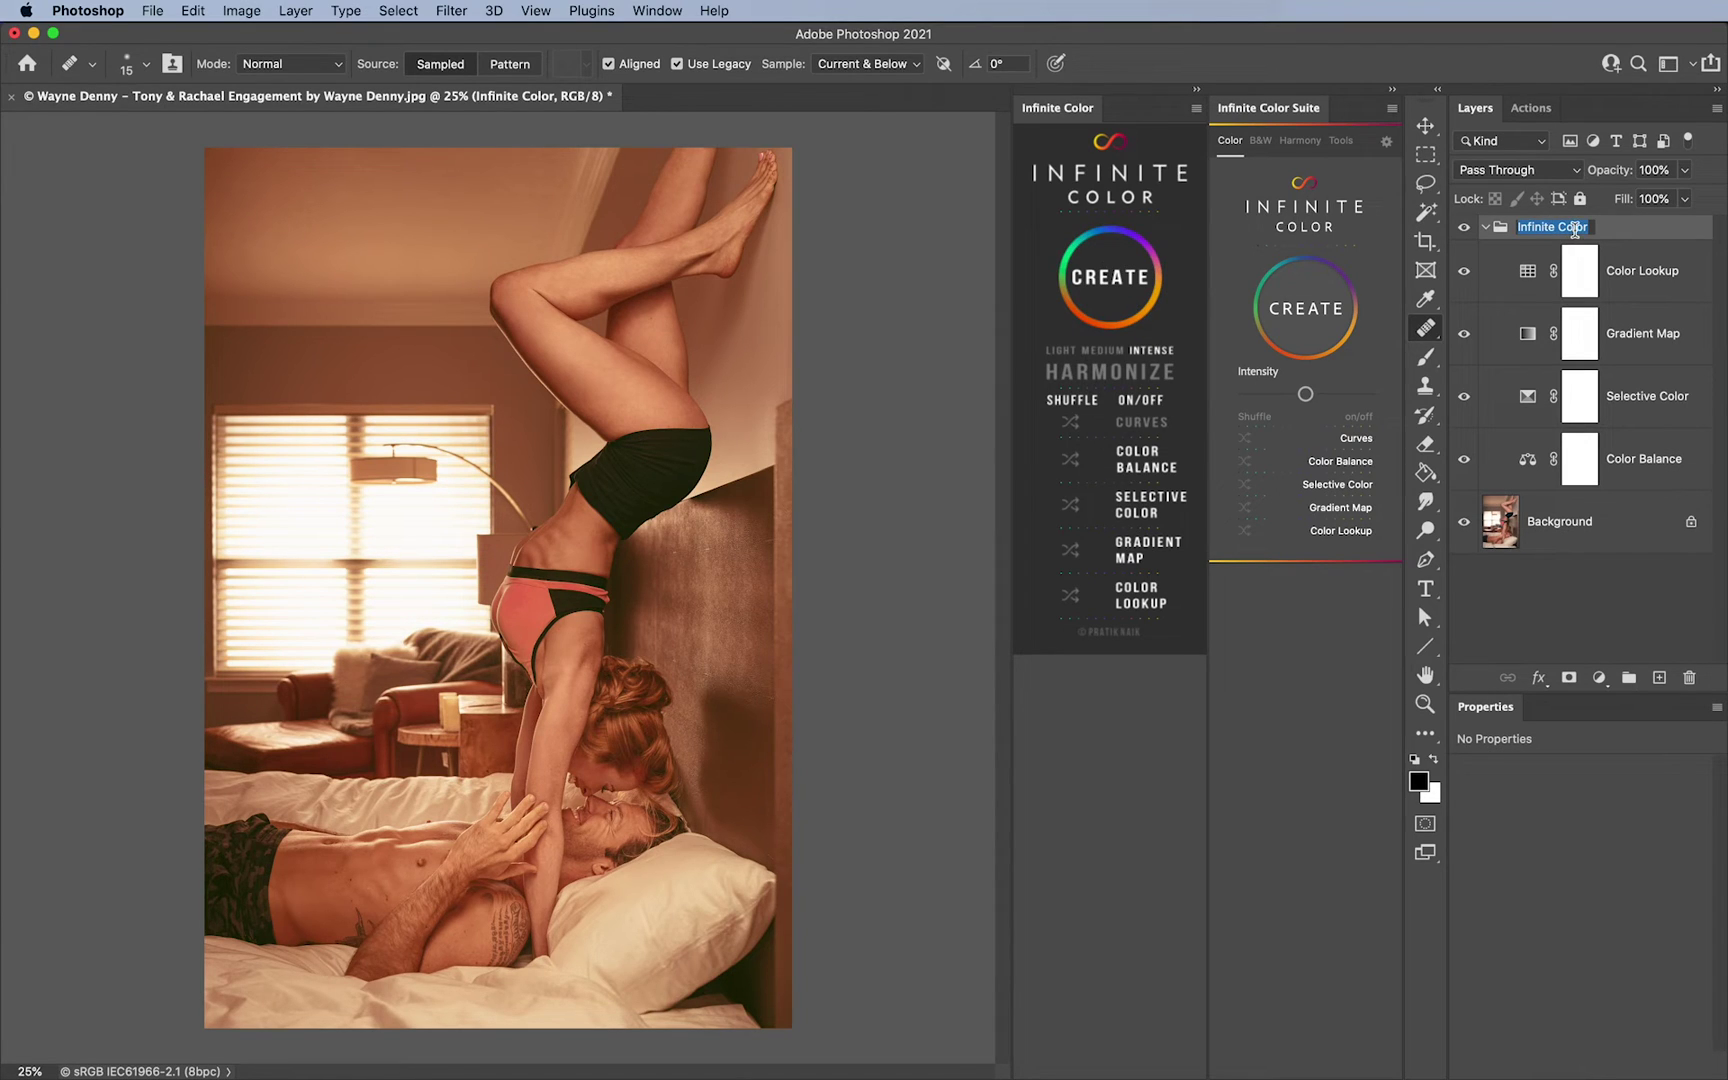
type("Look 1")
key("Return")
Generate a new colour look above Look 1, then drag the new Infinite Color group to the trash
left_click(1068, 283)
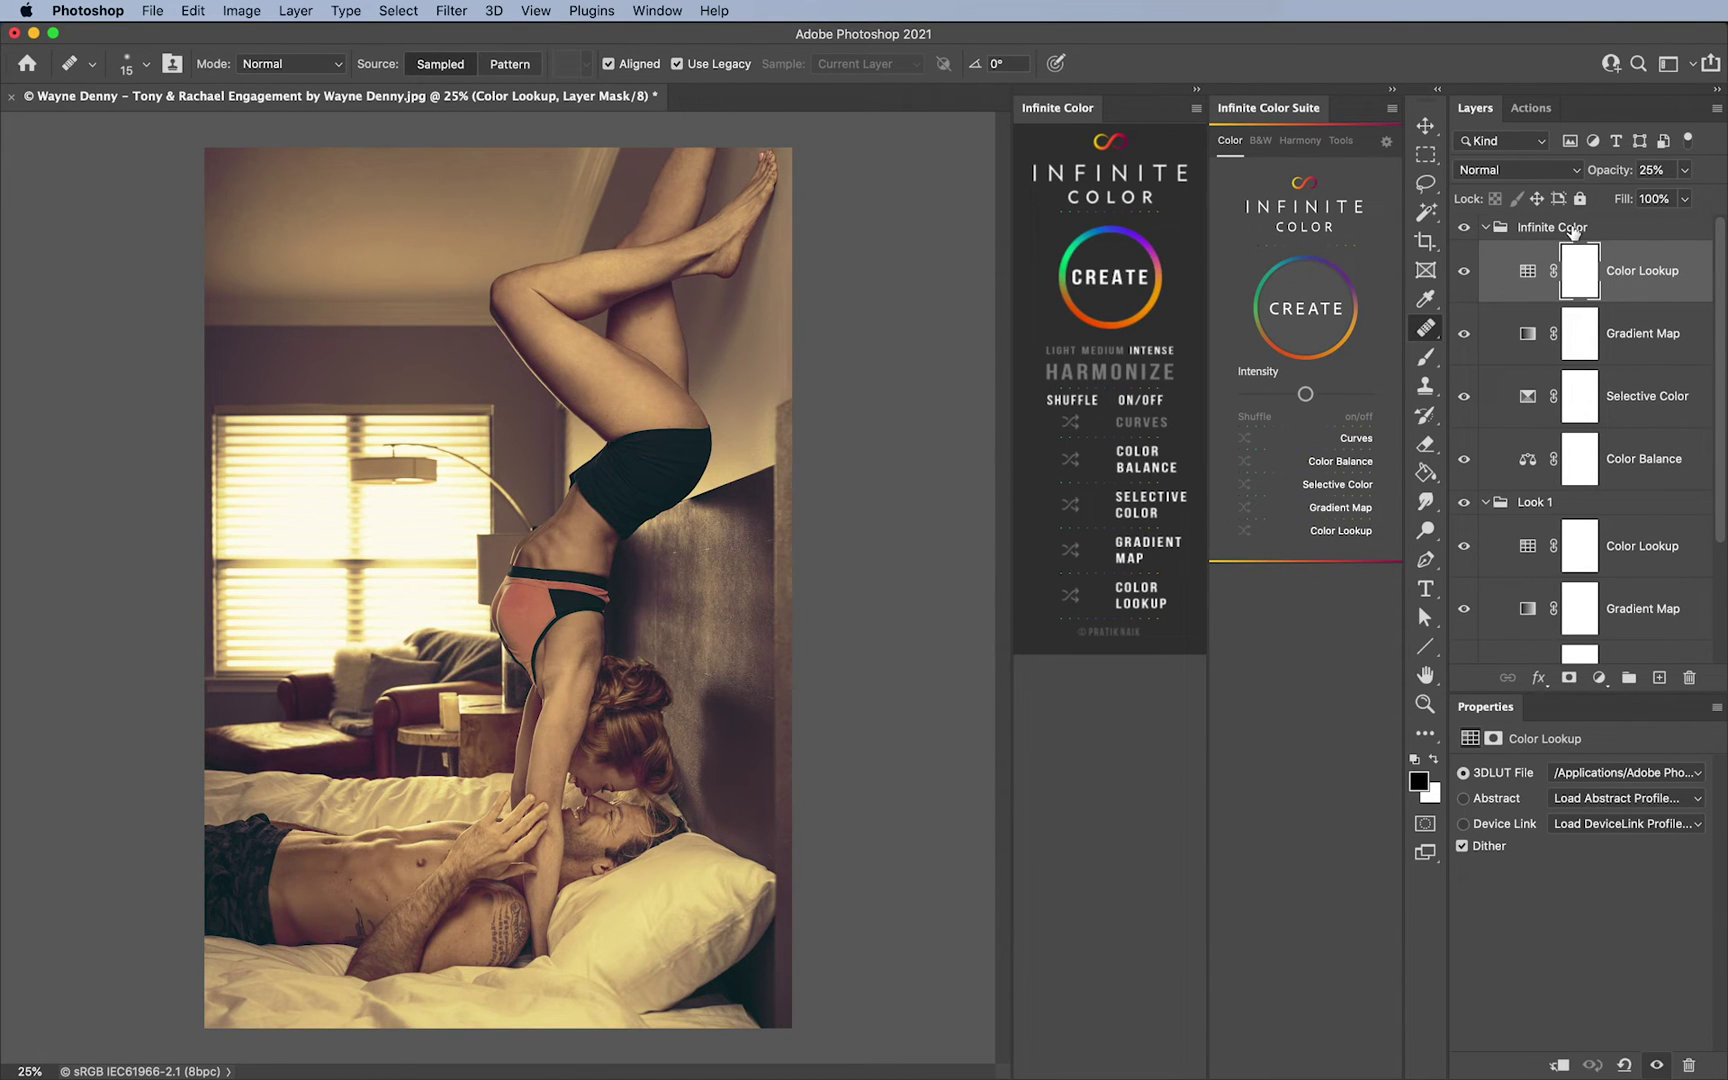
left_click(1573, 229)
left_click(1650, 506)
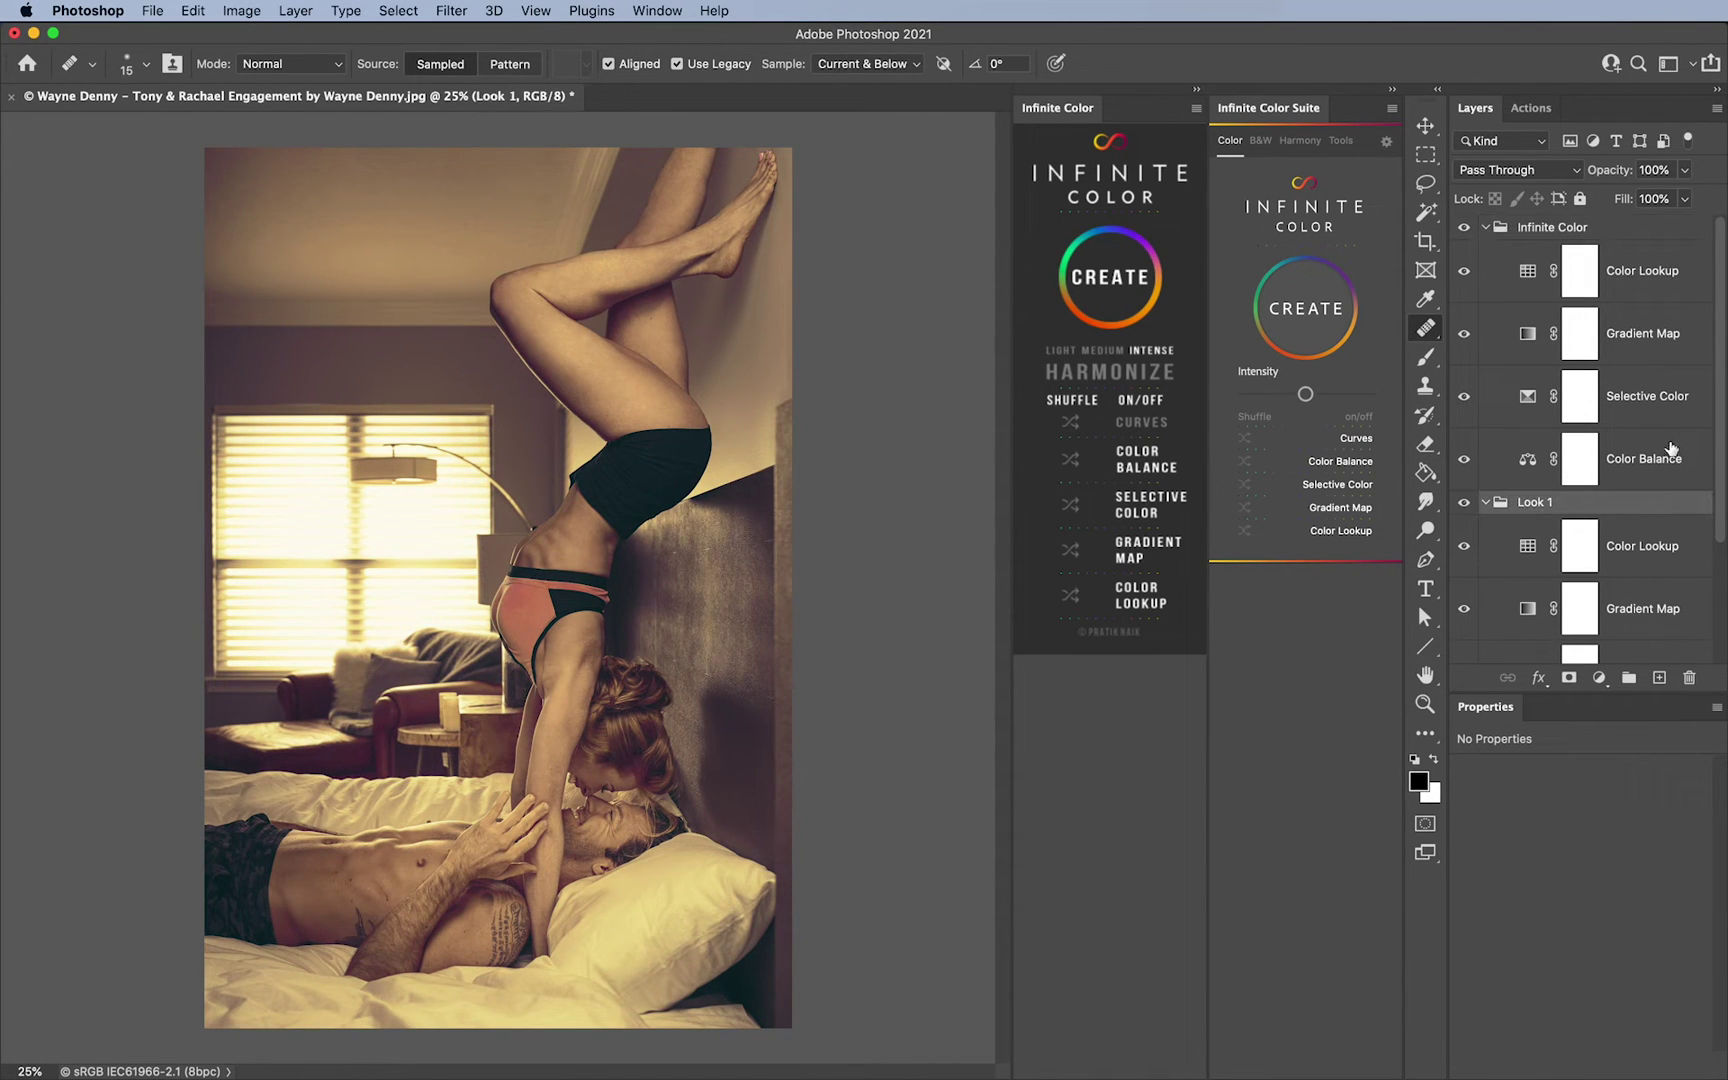
left_click(1623, 230)
key("h")
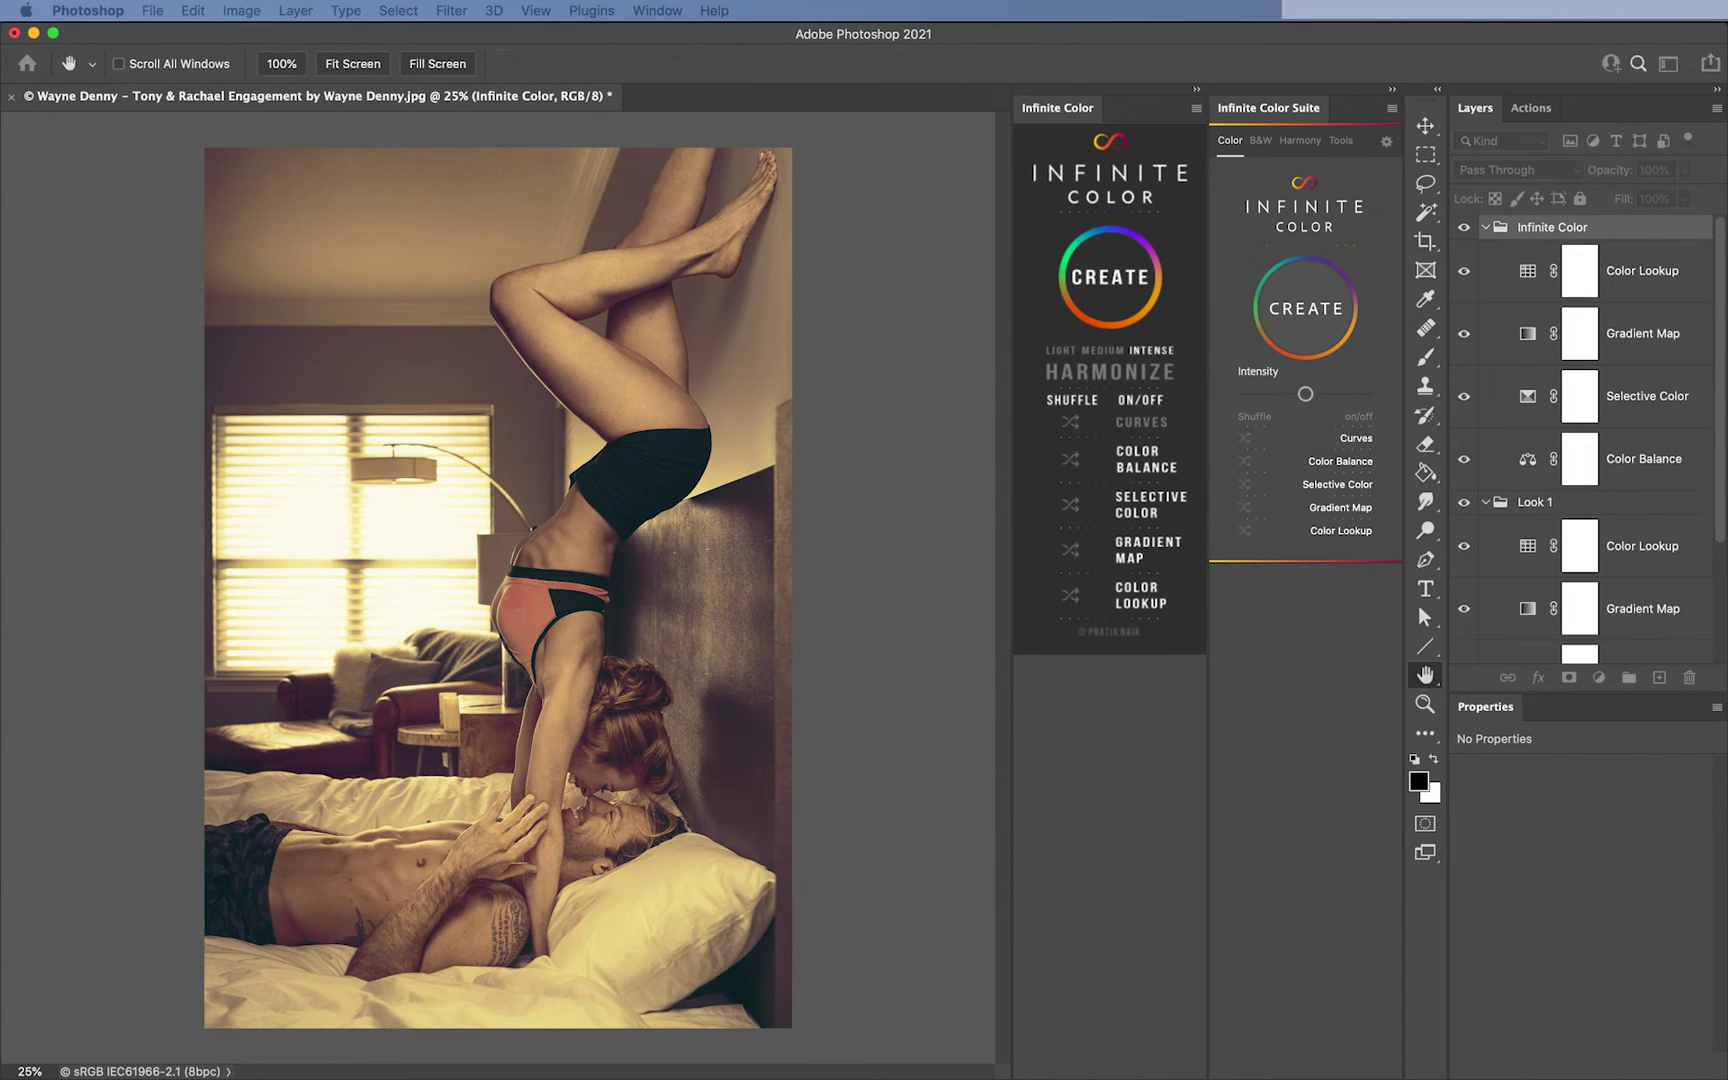
key("j")
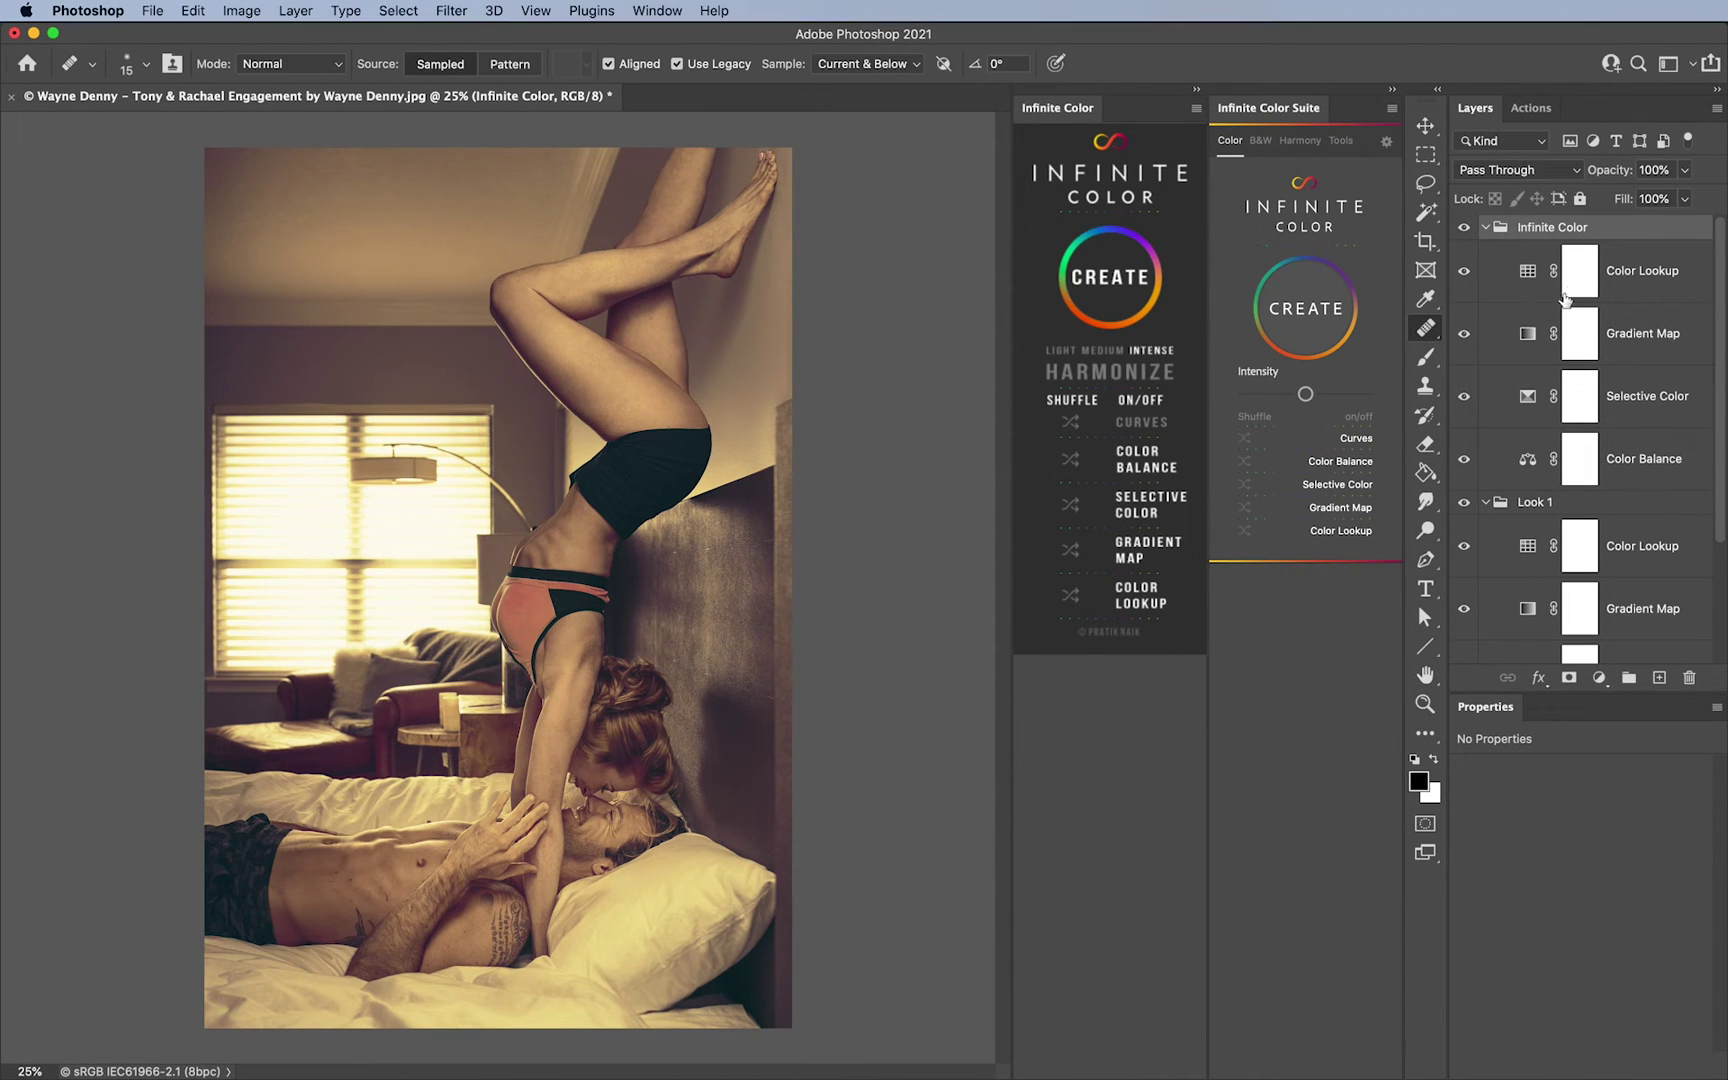
mouse_move(1604, 235)
left_mouse_down()
mouse_move(1669, 699)
mouse_move(1689, 677)
mouse_move(1620, 560)
mouse_move(1687, 677)
left_mouse_up()
Generate a second Tones colour grade on top, regenerating it for a warmer look
left_click(1316, 319)
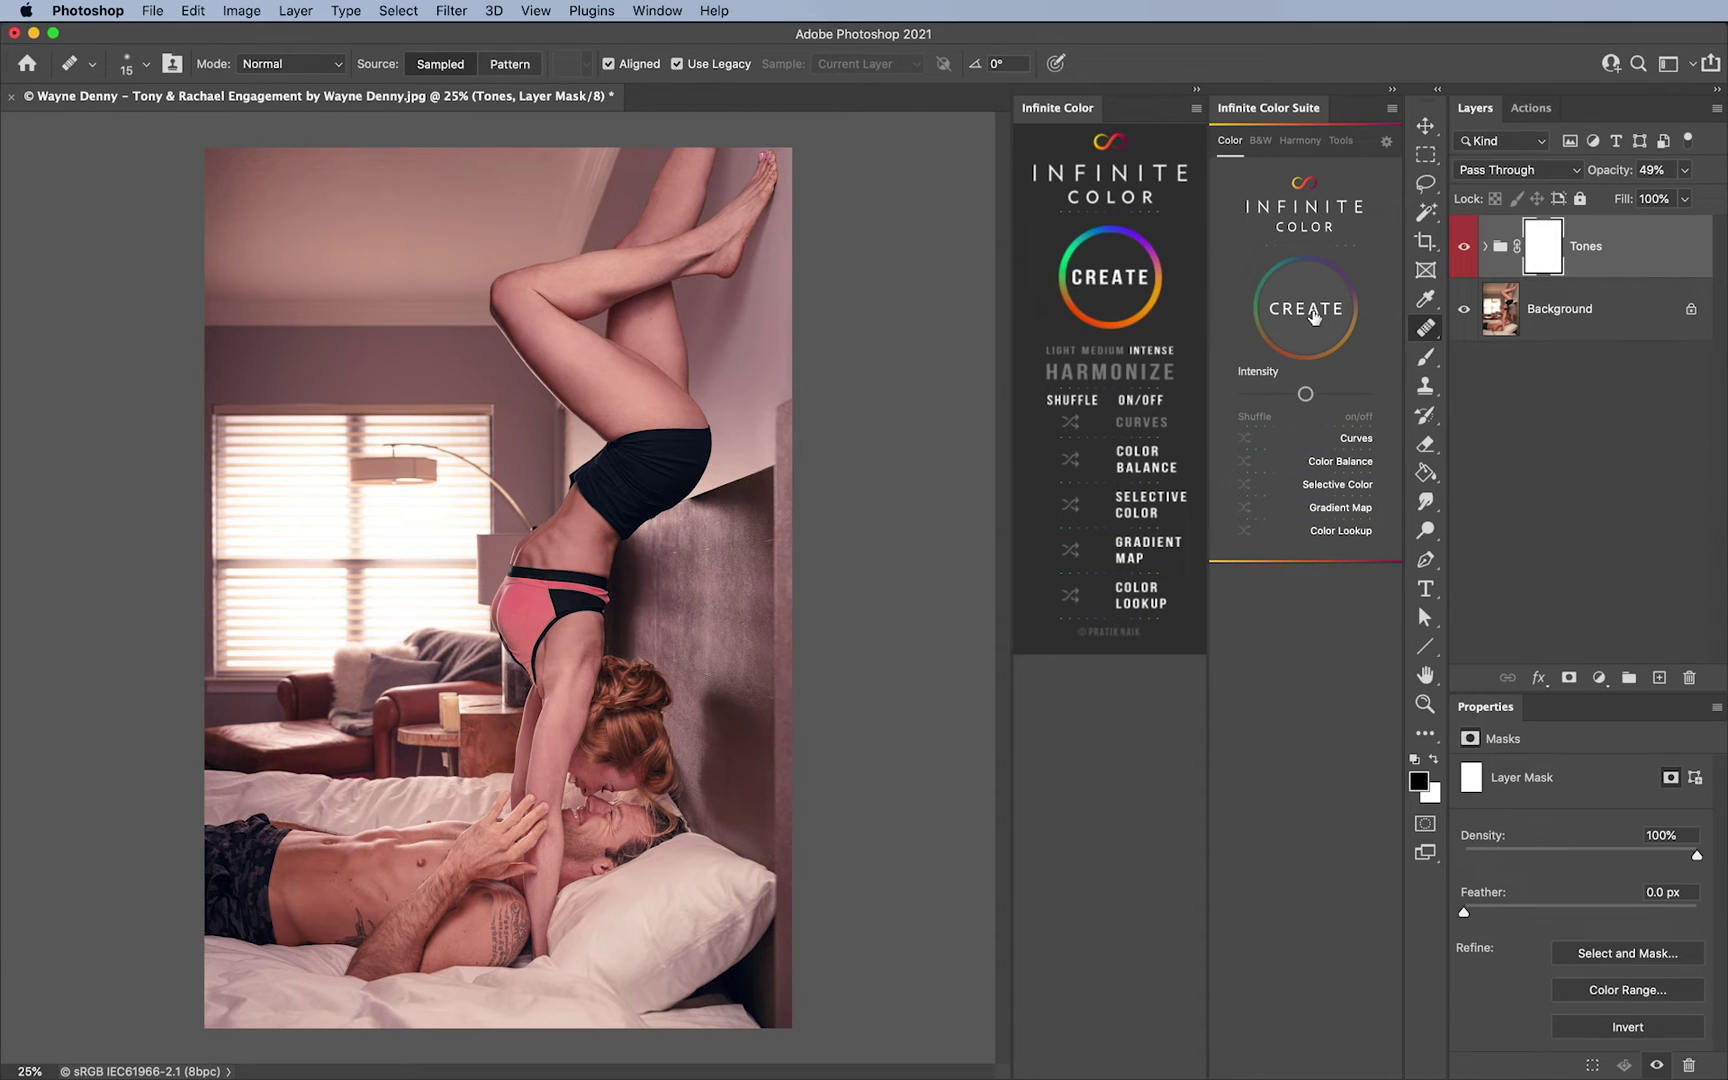
left_click(1314, 317)
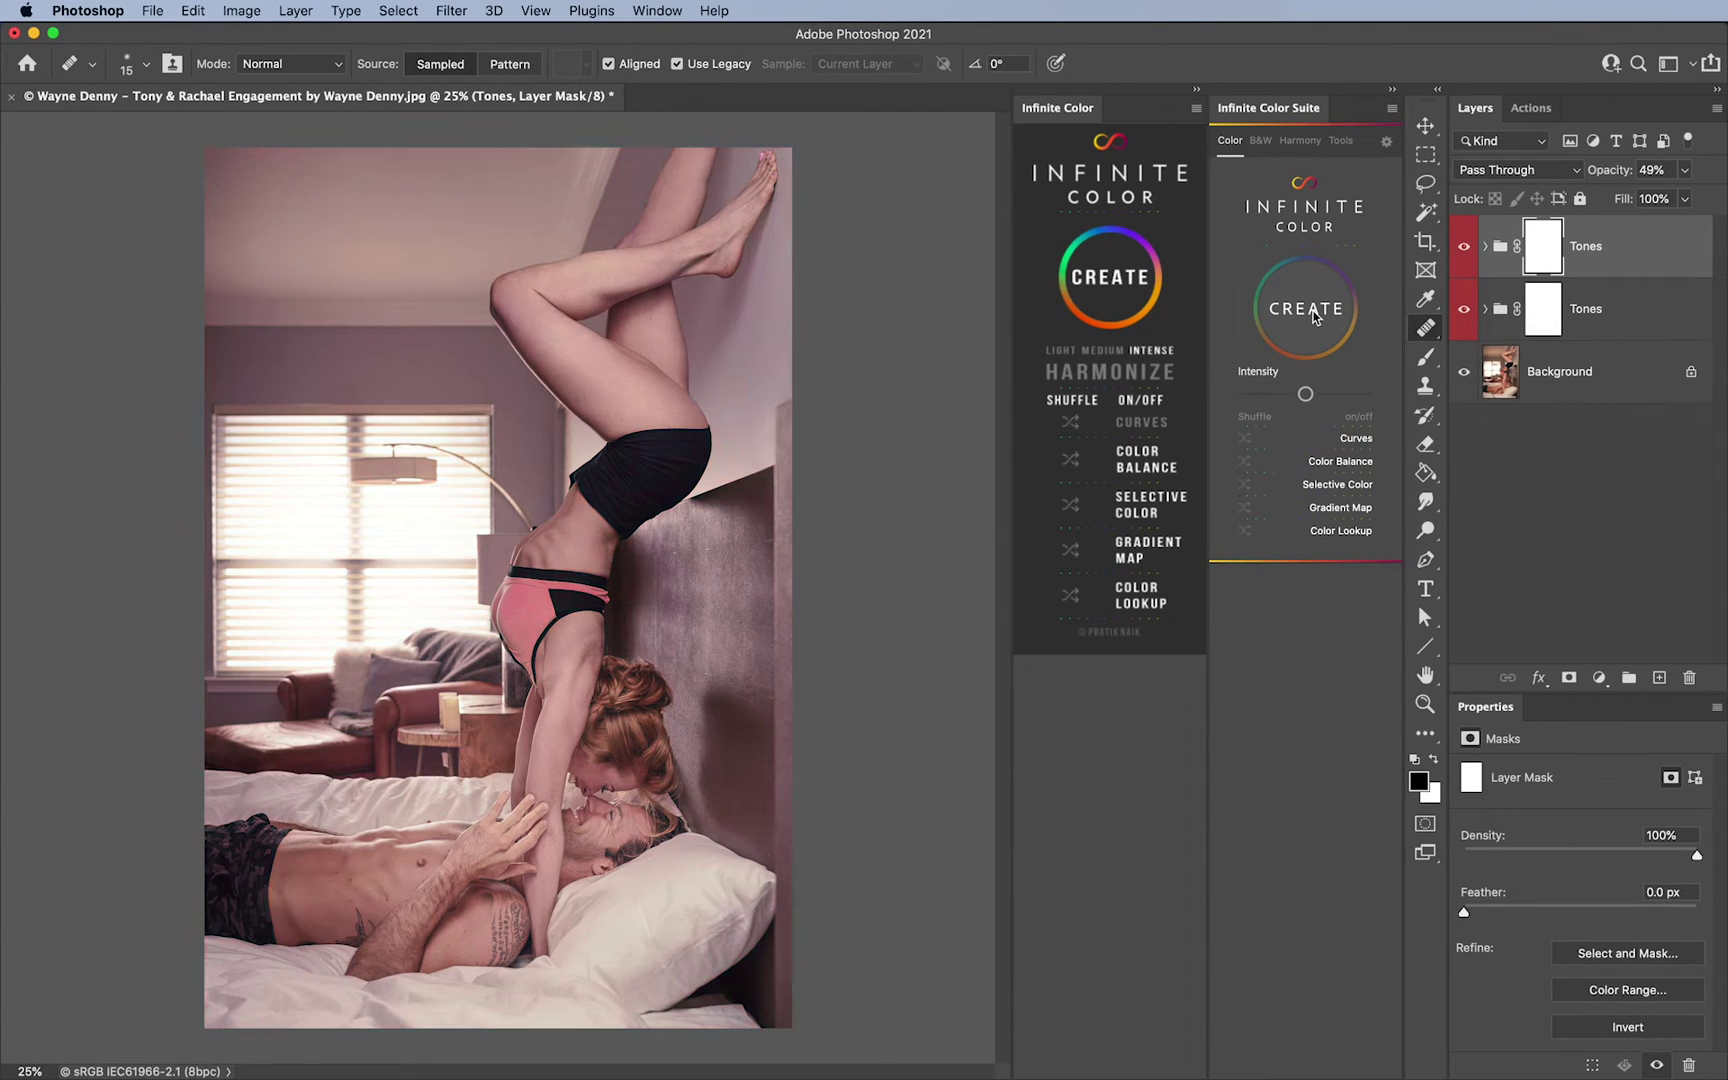
left_click(1315, 317)
Select the top Tones group and expand then collapse it to inspect its adjustments
left_click(1318, 312)
left_click(1505, 250)
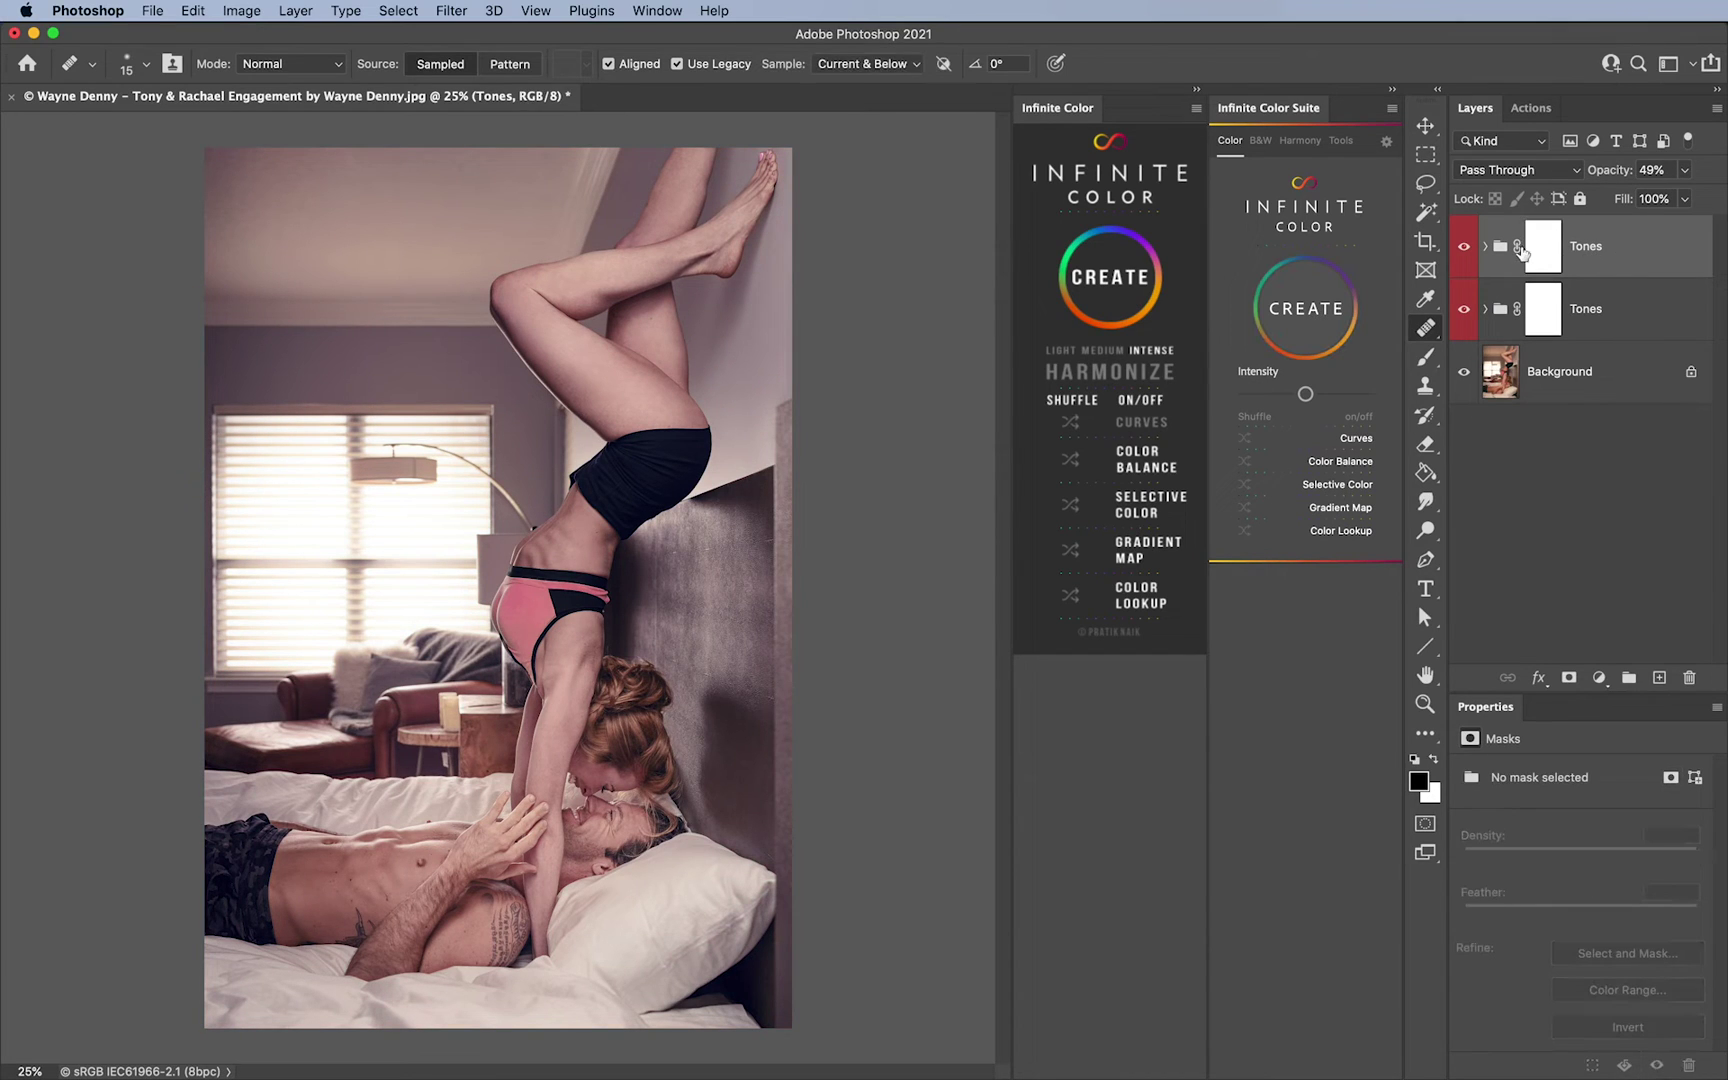
left_click(1487, 249)
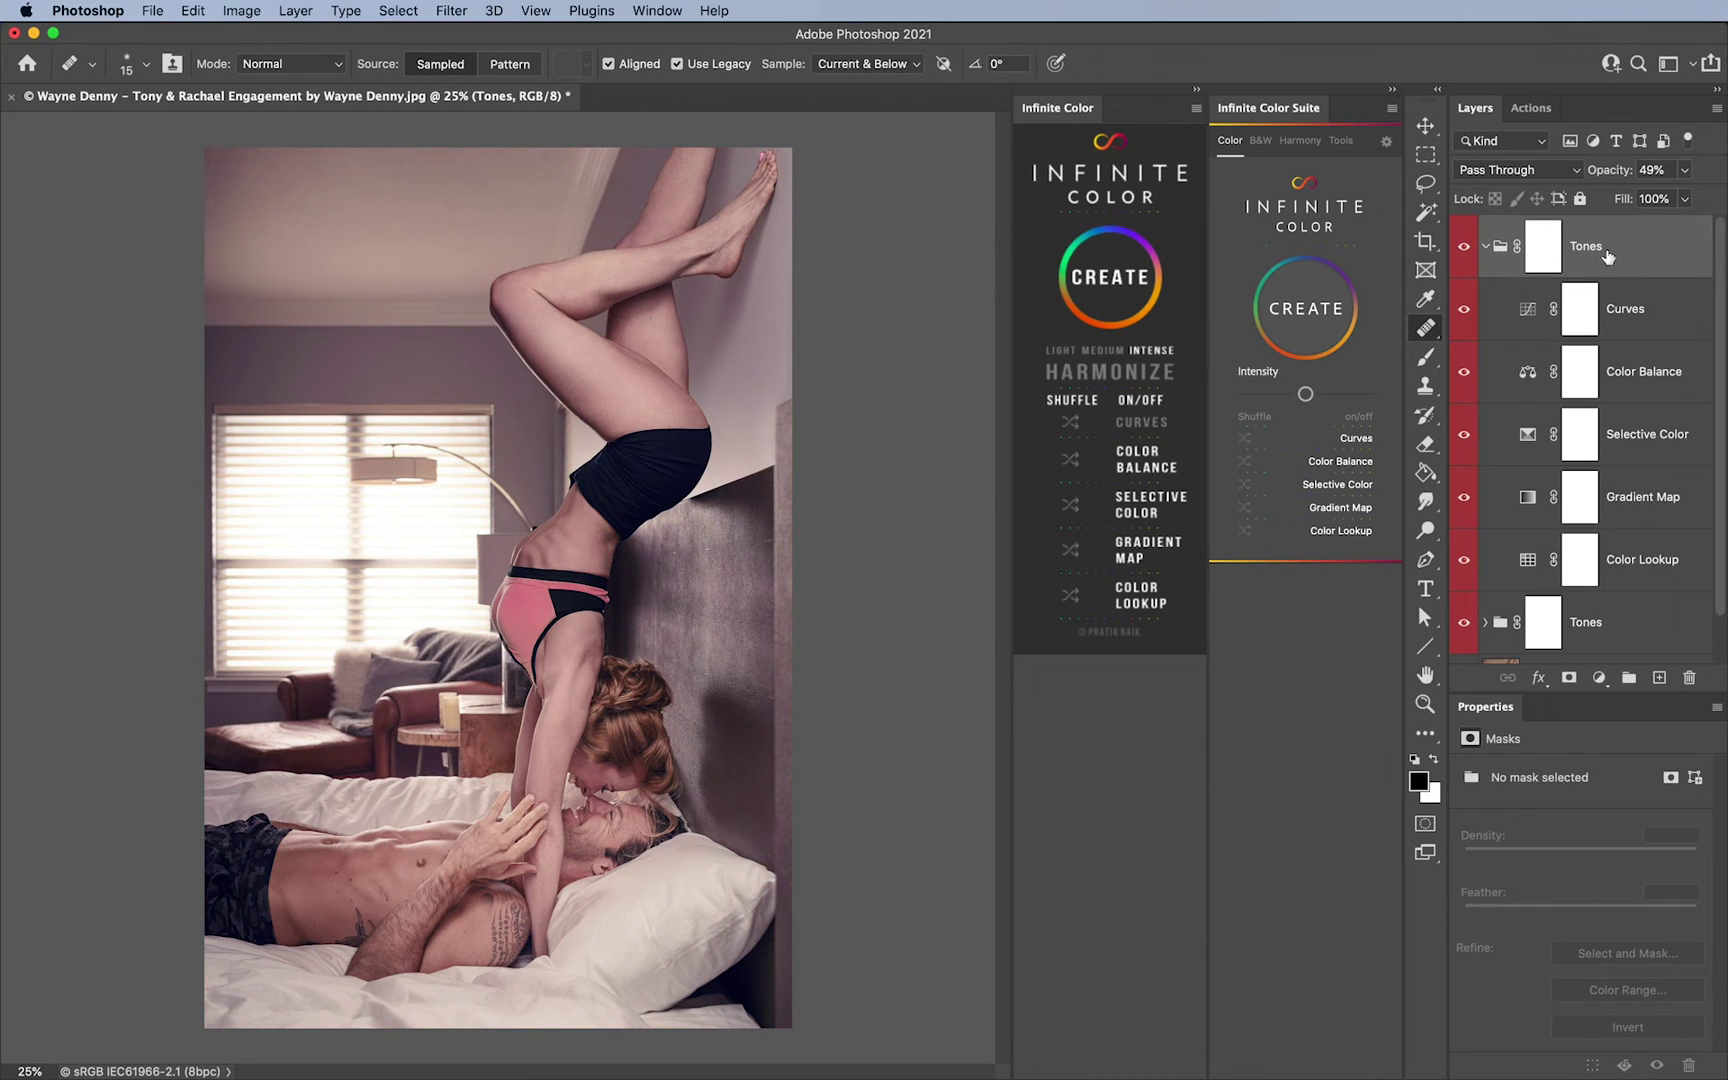
left_click(1486, 247)
Select the second Tones group and generate three more random colour grades for it
left_click(1622, 322)
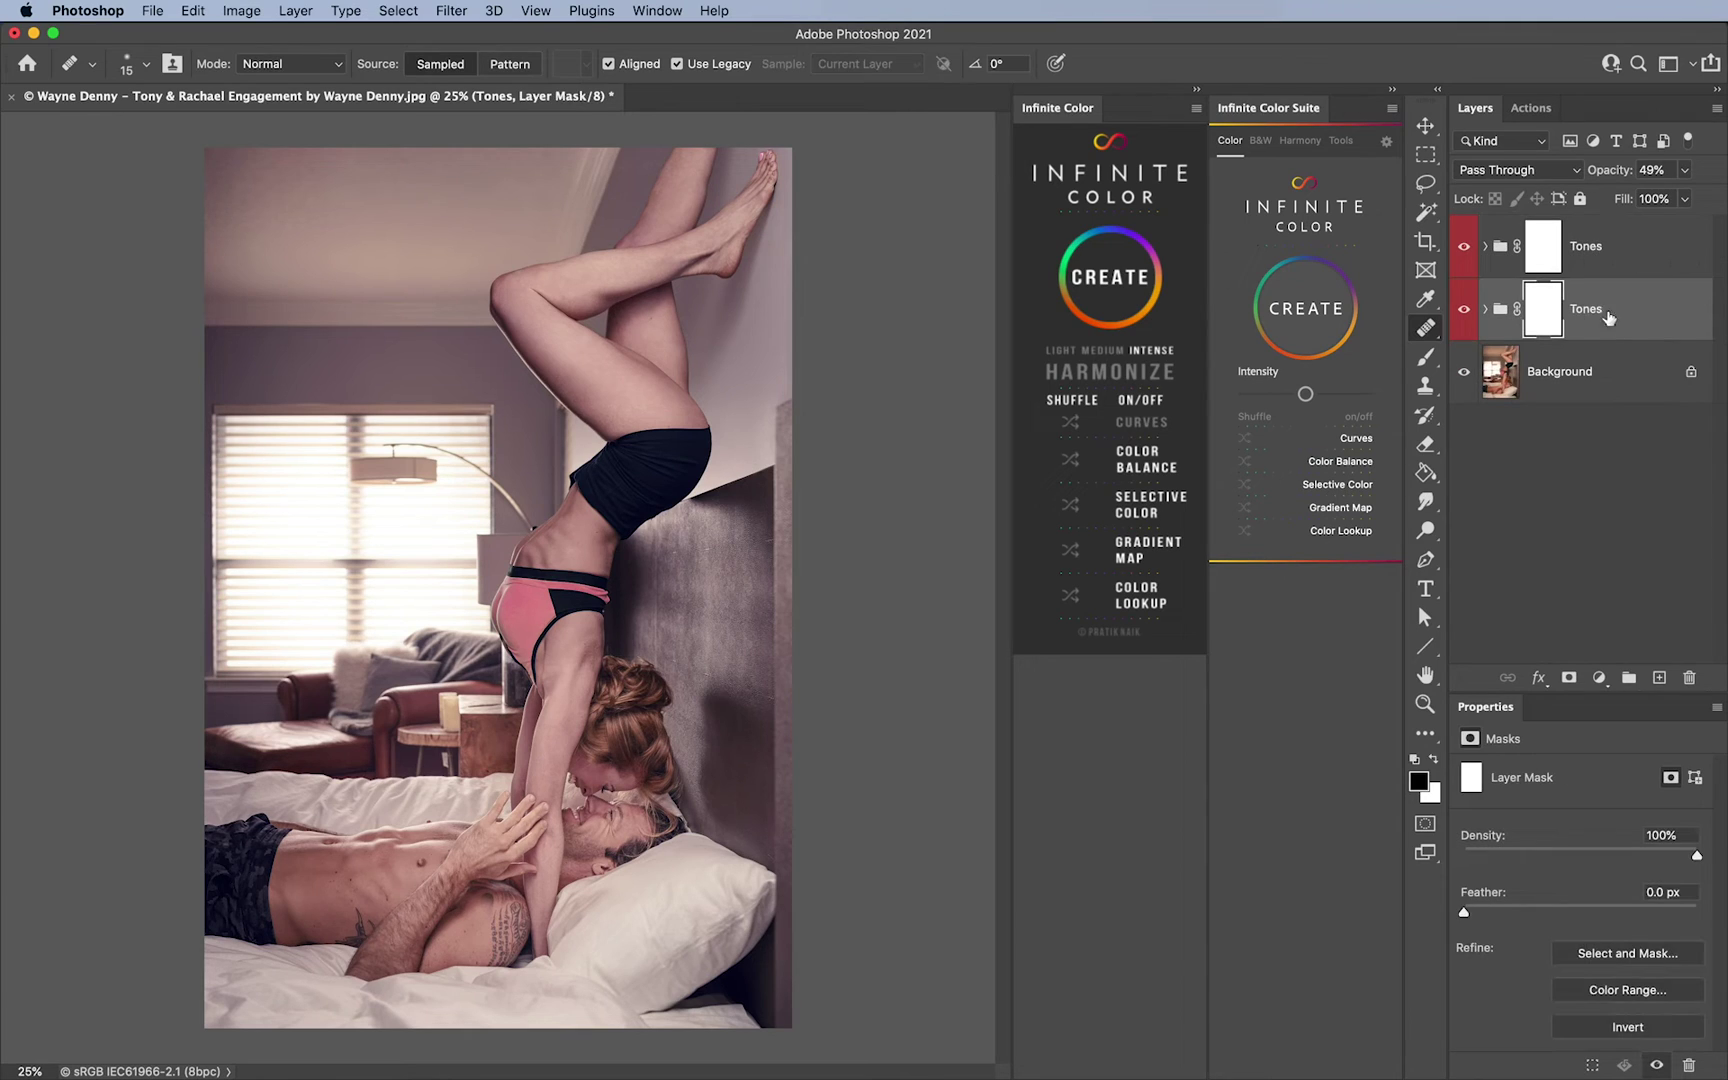
left_click(1314, 310)
left_click(1307, 310)
left_click(1315, 319)
left_click(1389, 90)
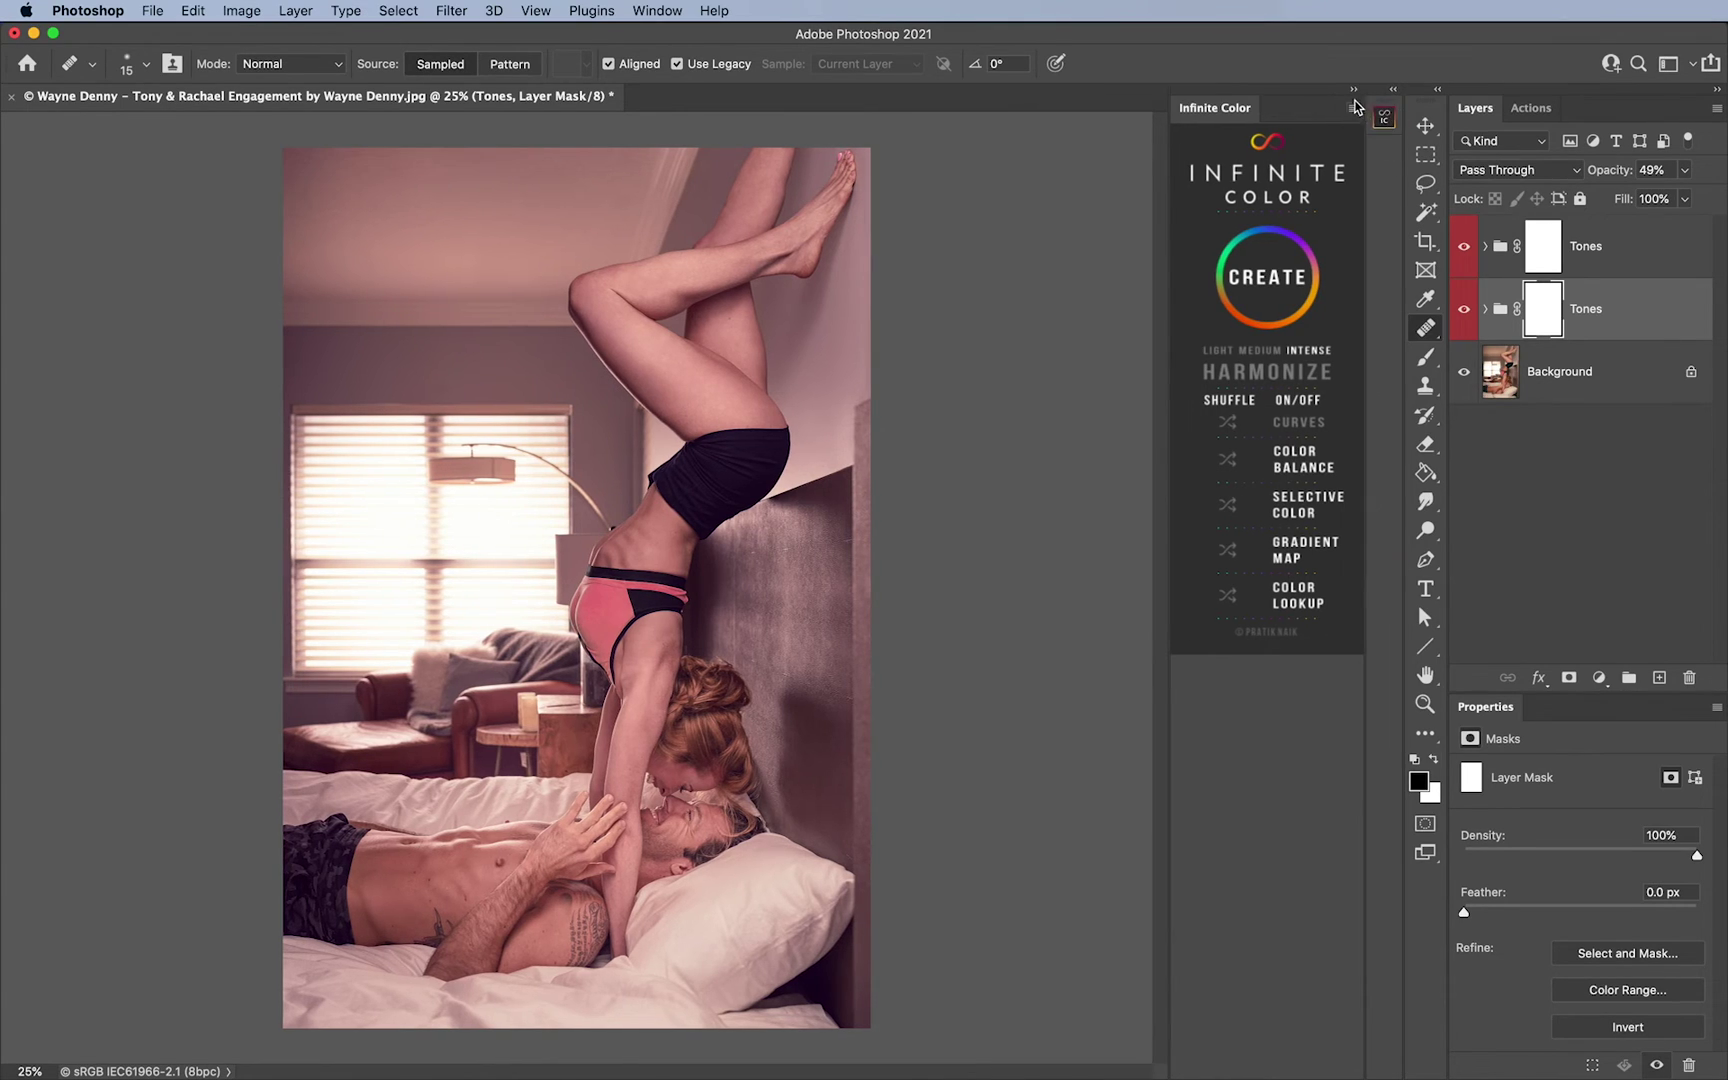
left_click(1355, 91)
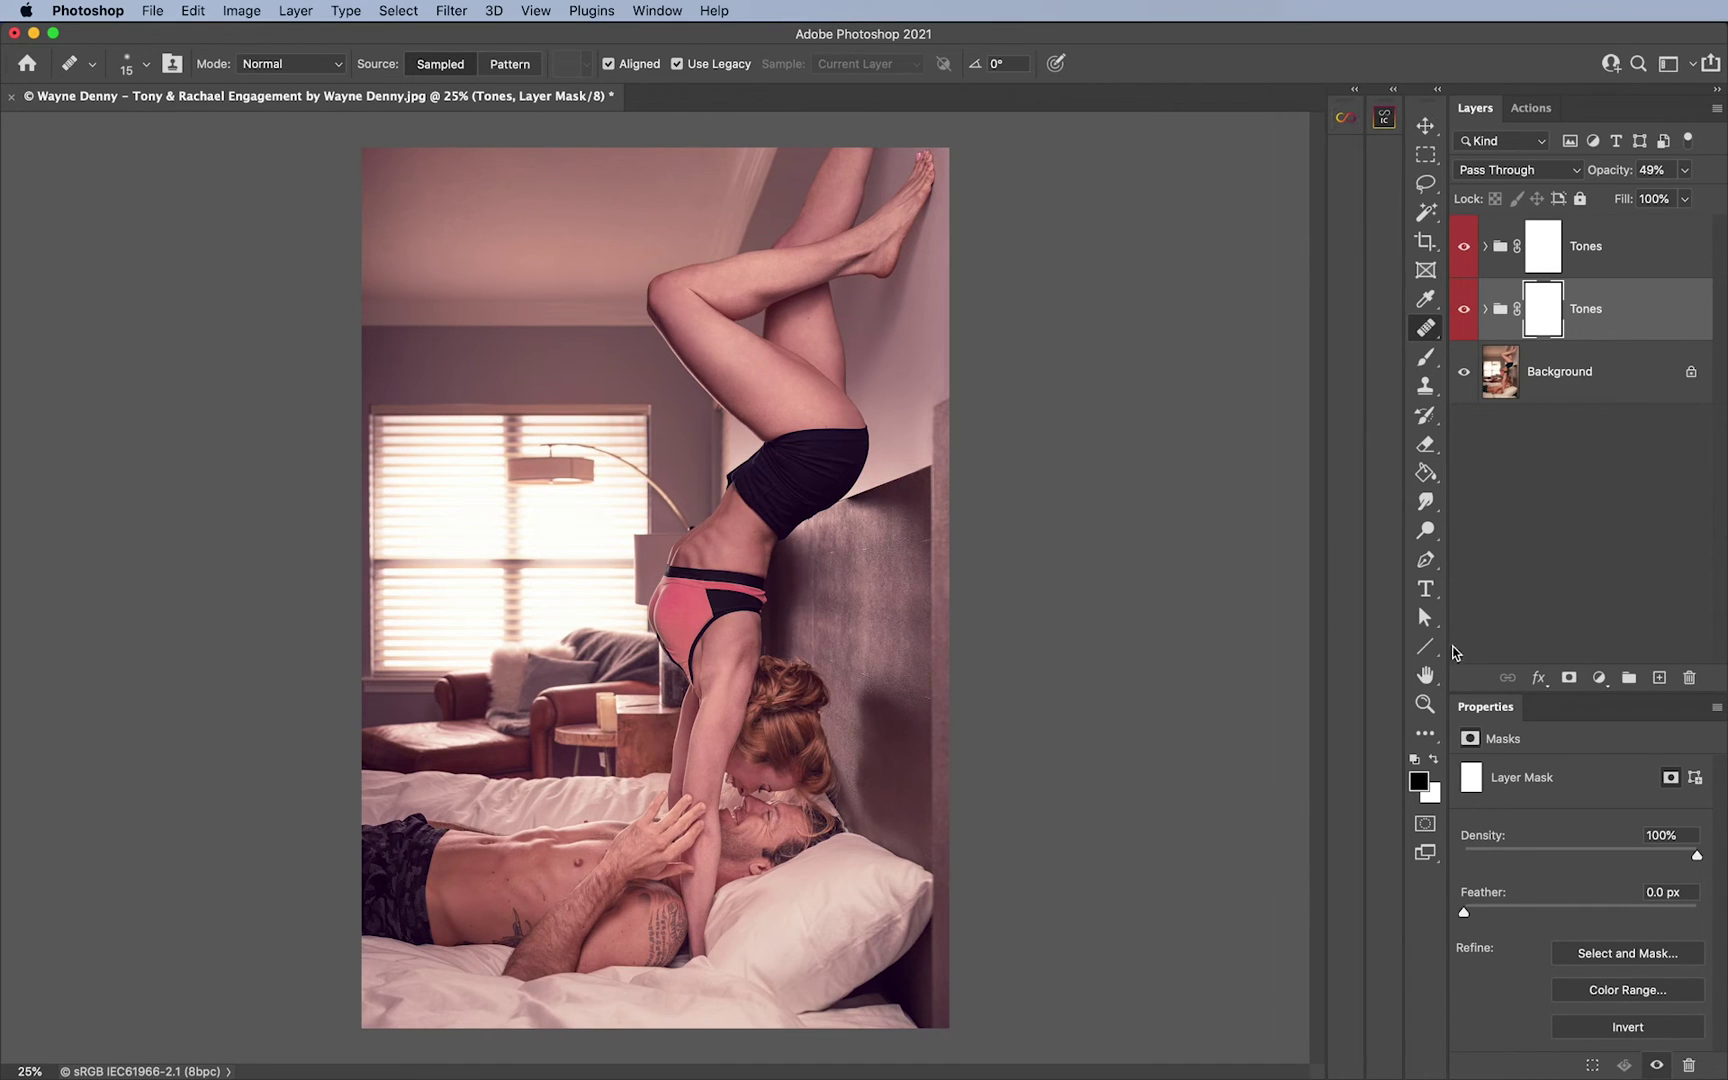
left_click(1358, 91)
Expand the Infinite Color Suite panel and flip through its B&W, Tools, Harmony and Color sections
left_click(1385, 116)
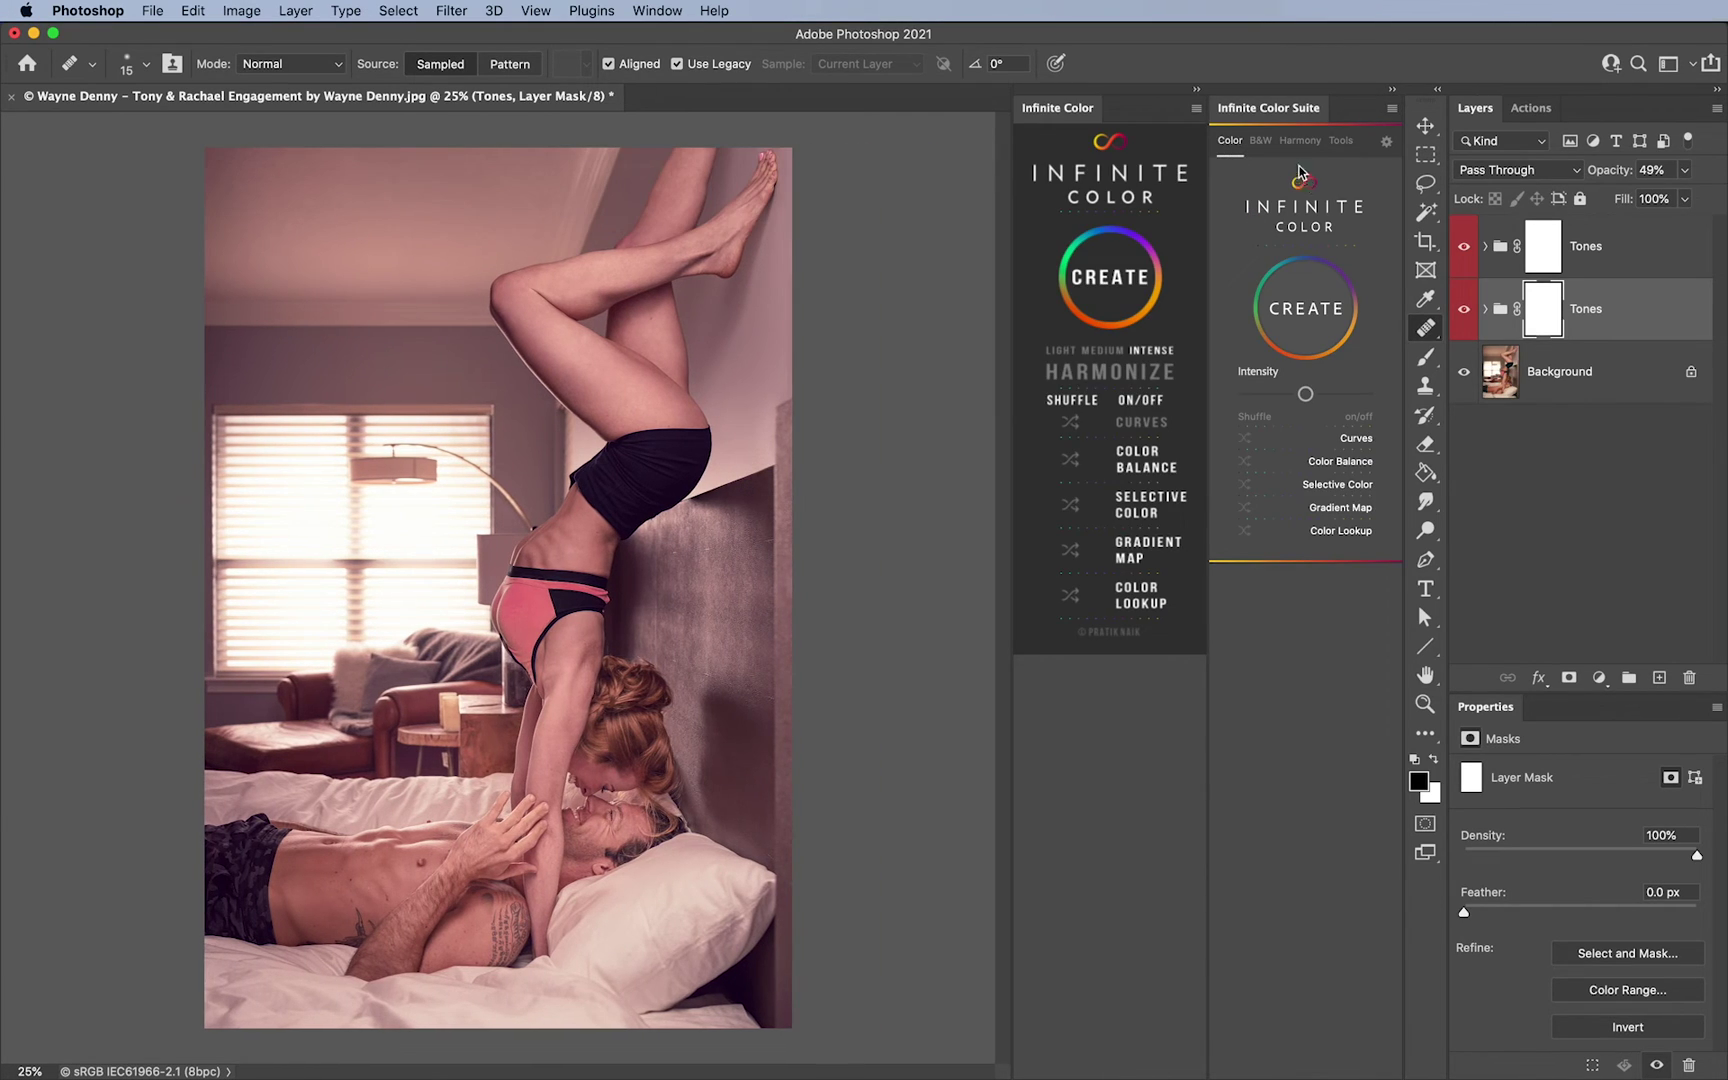
left_click(1262, 142)
left_click(1336, 141)
left_click(1300, 141)
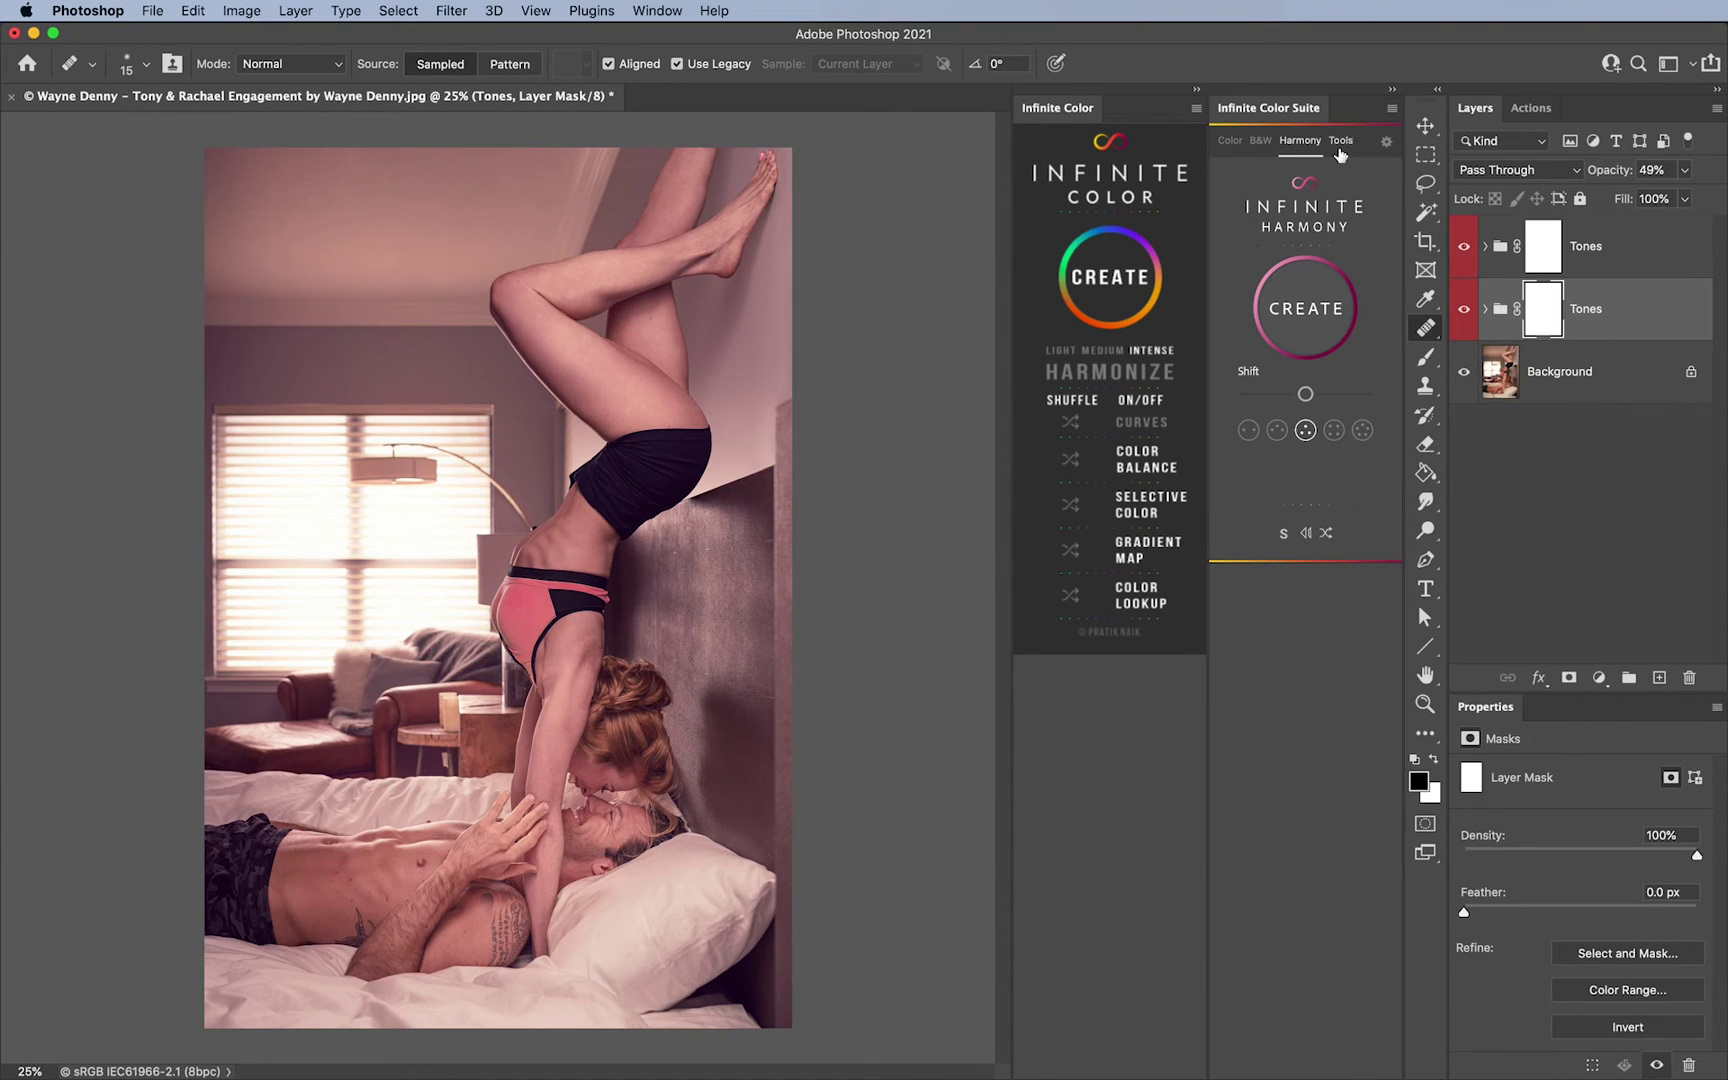
left_click(1259, 145)
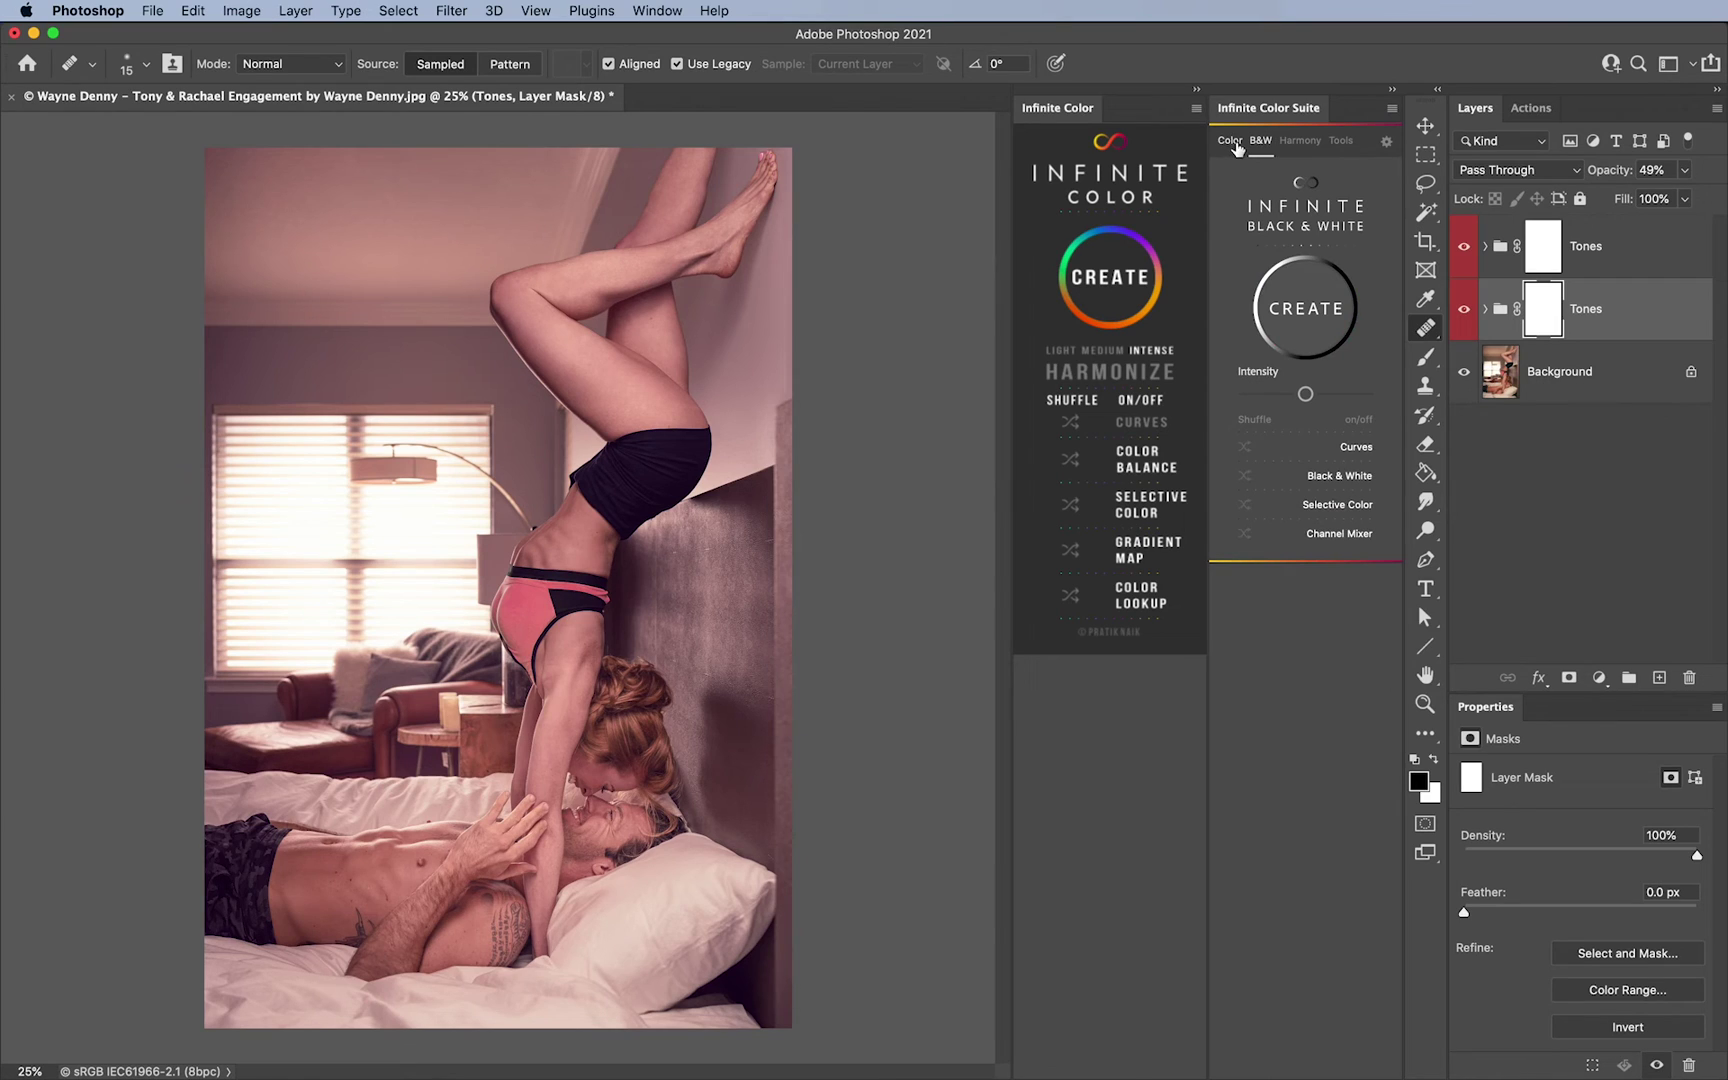
left_click(1233, 143)
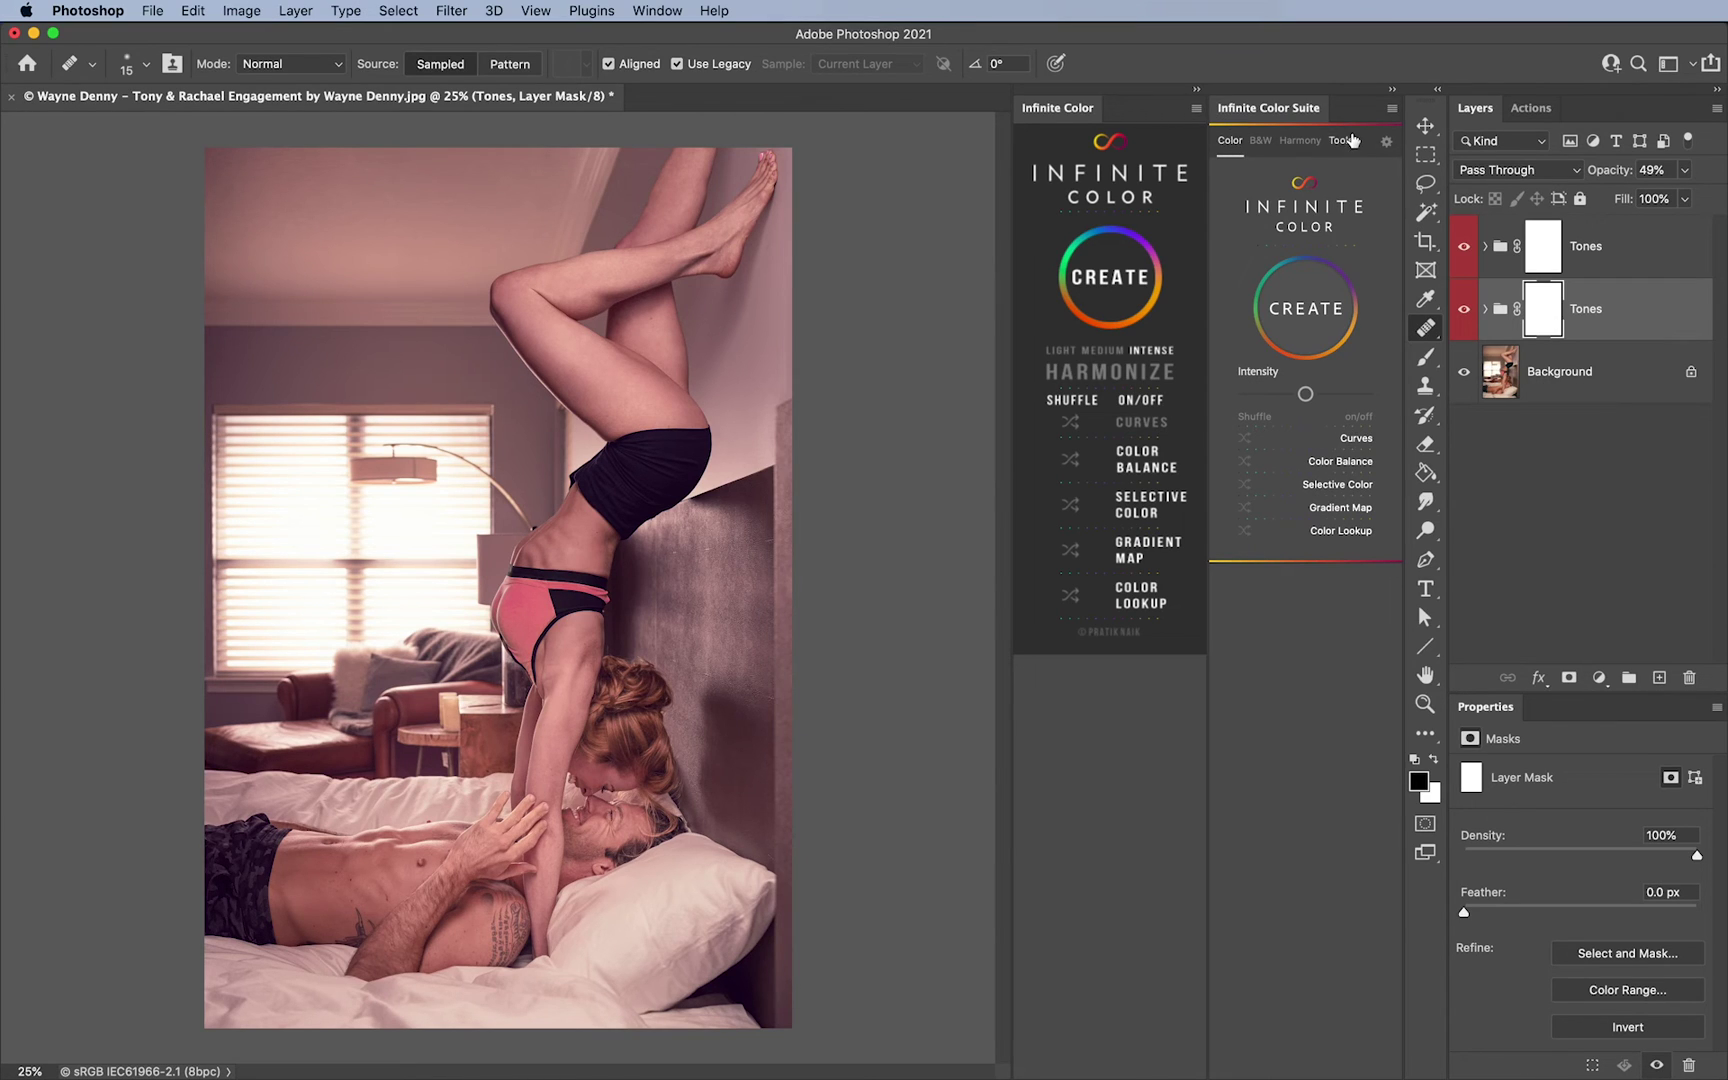
left_click(1260, 141)
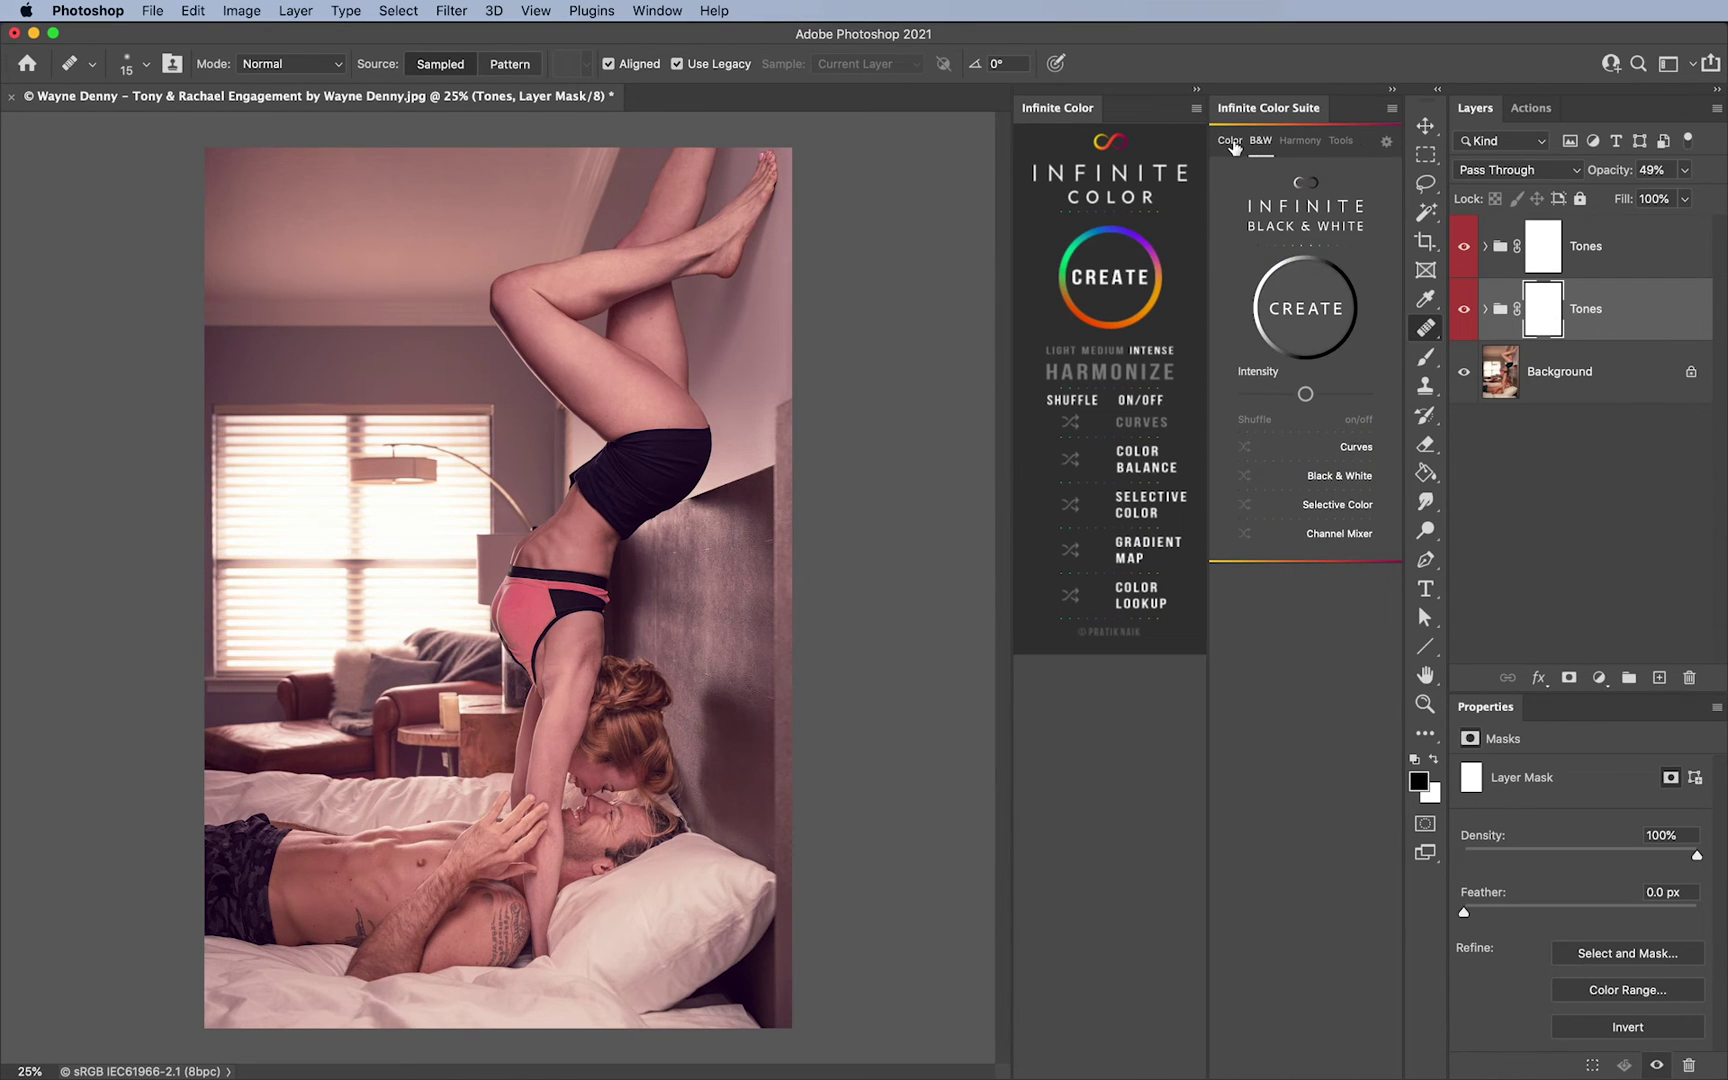
left_click(1232, 141)
left_click(1260, 141)
left_click(1235, 145)
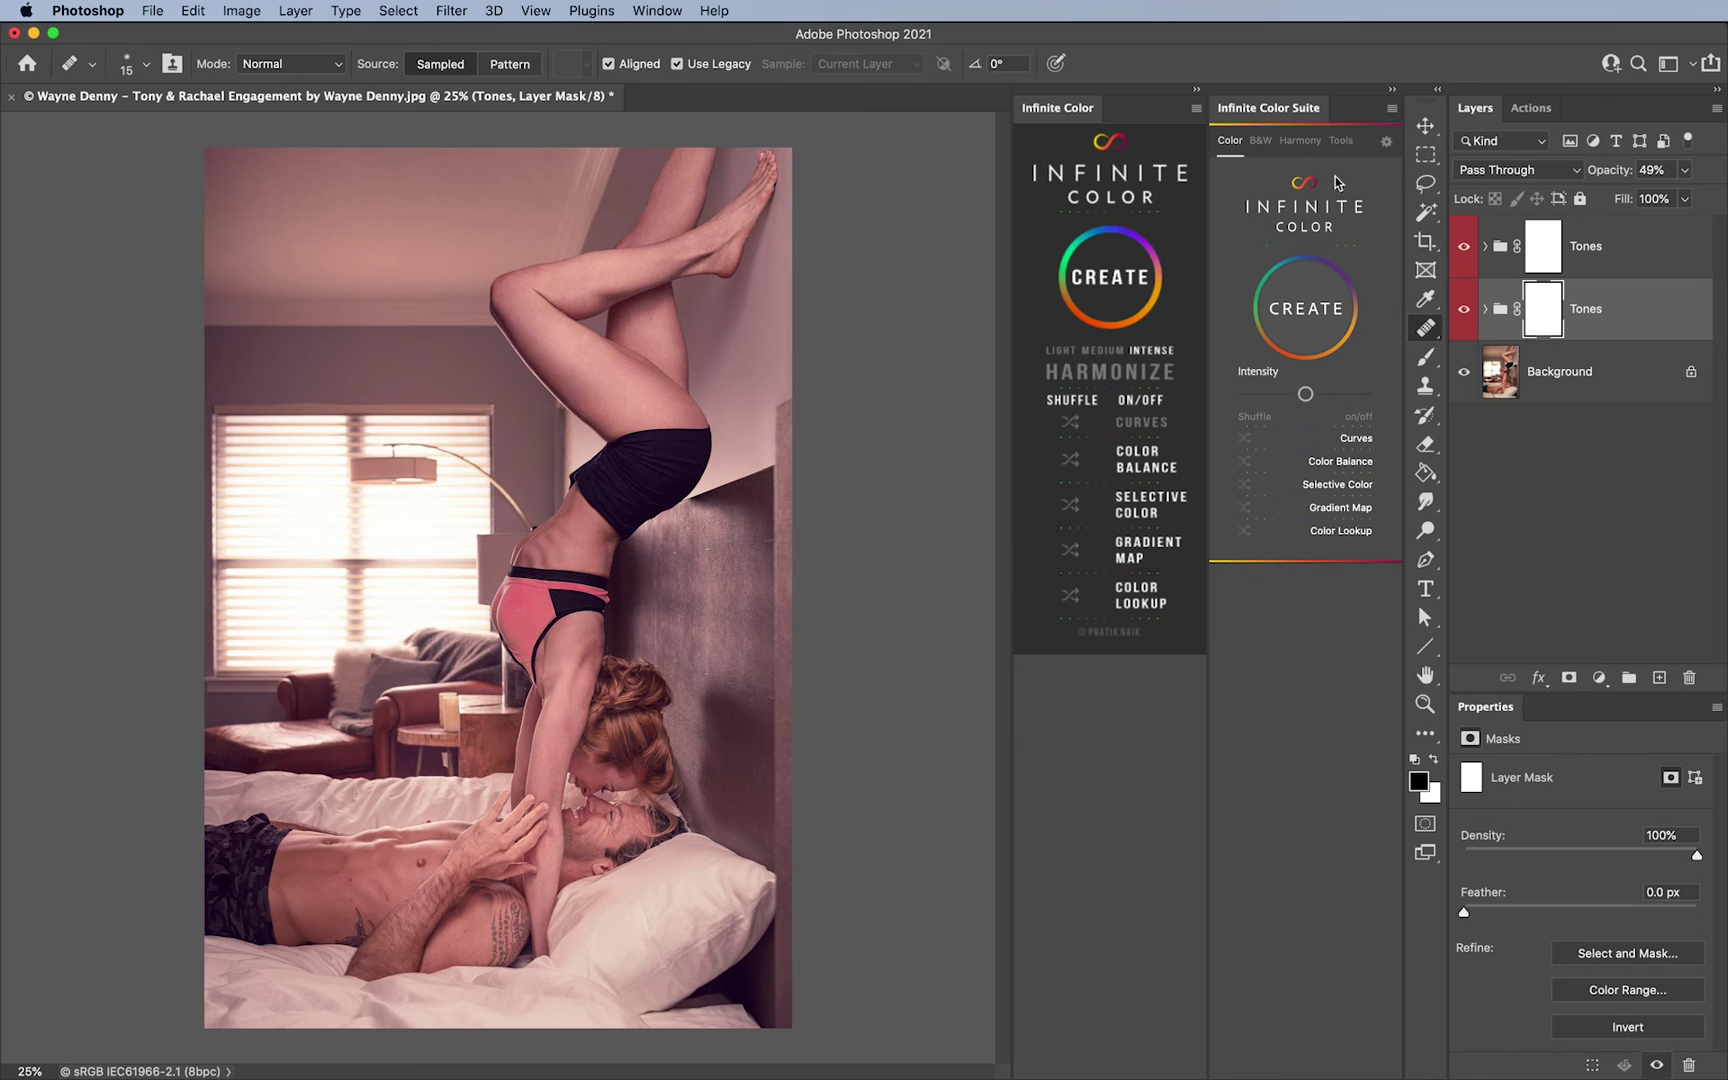
View the suite's user looks and tools, then show the Window > Extensions (legacy) list
left_click(1343, 144)
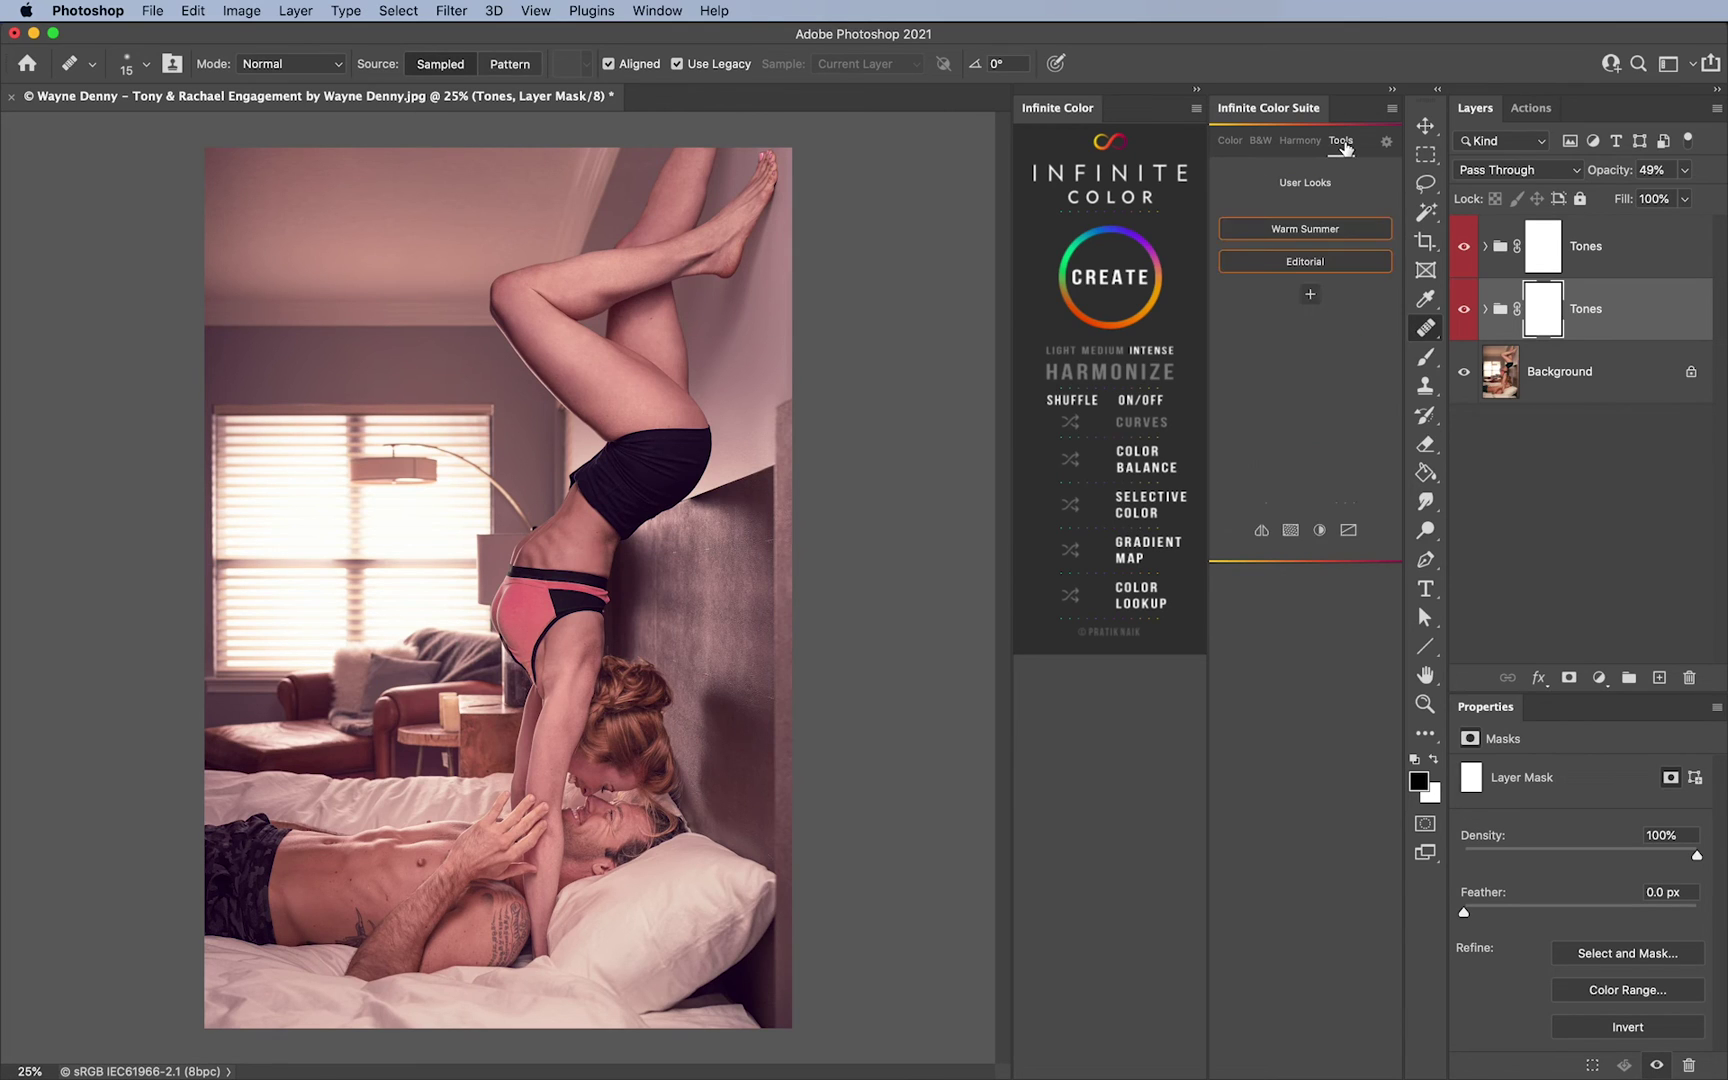
left_click(1262, 532)
left_click(682, 14)
mouse_move(716, 102)
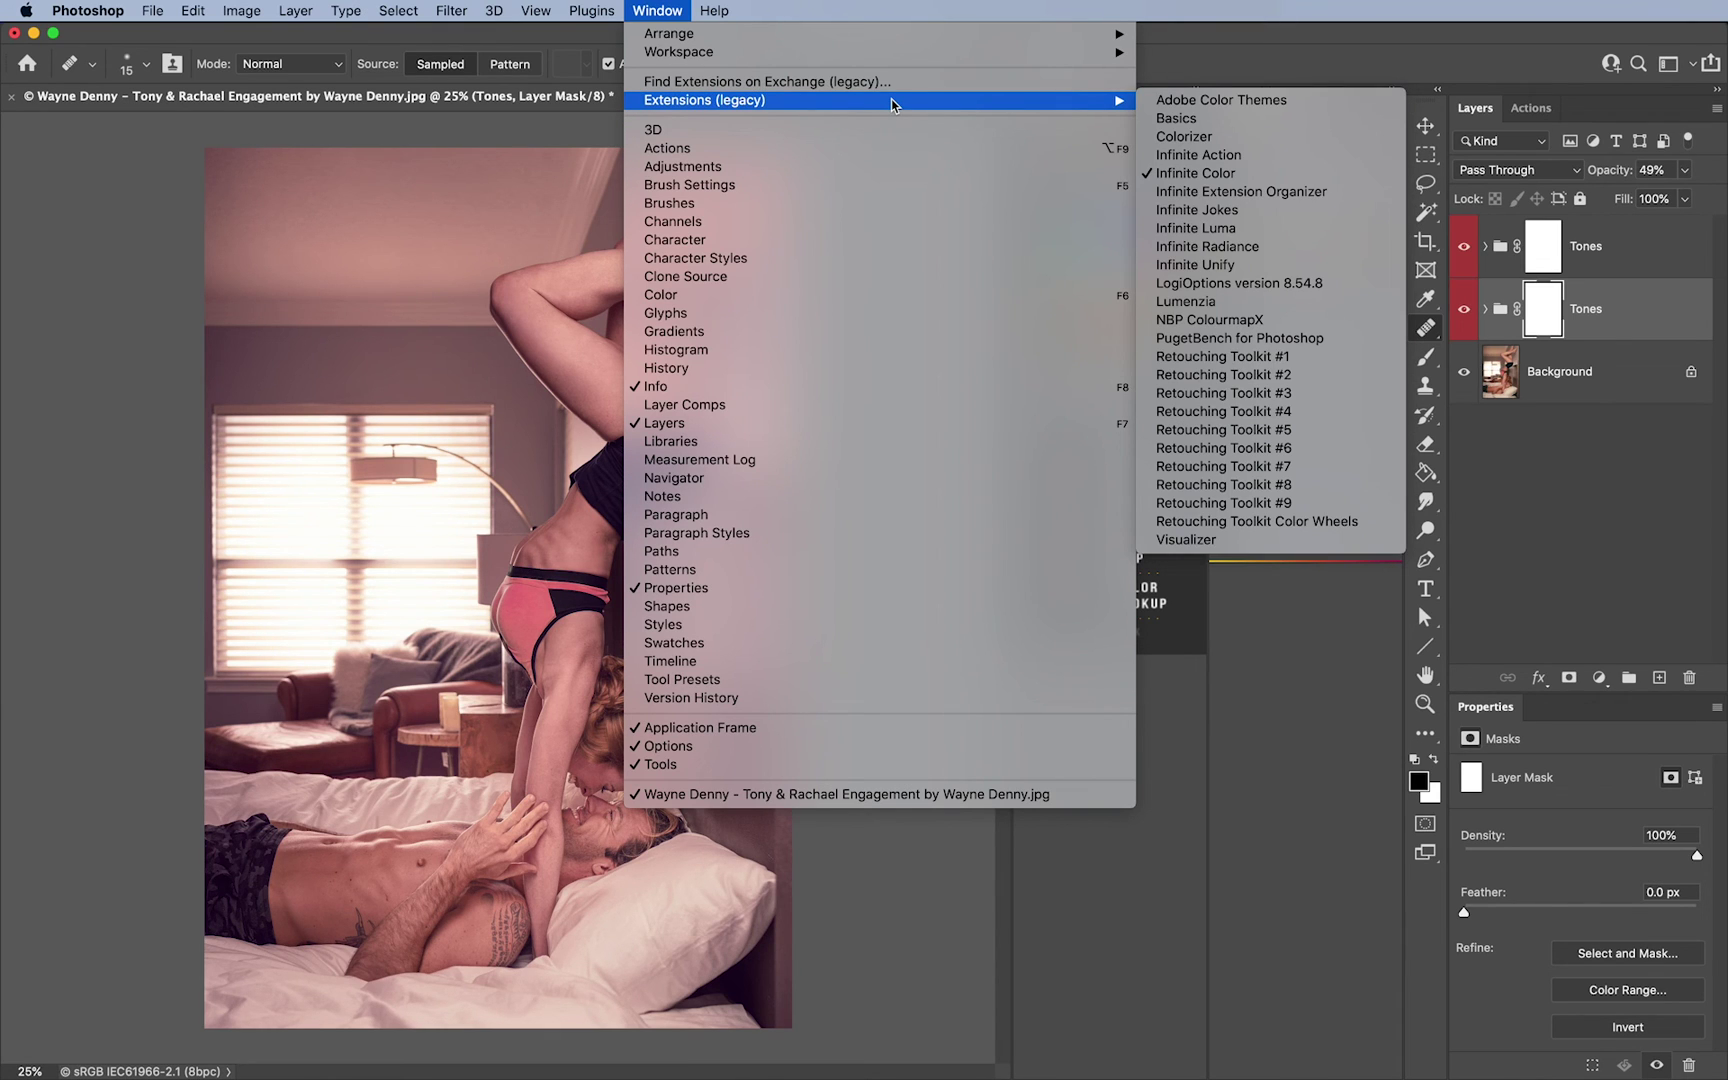
Confirm Infinite Color Suite is ticked under Plugins, then dismiss the menu
mouse_move(610, 8)
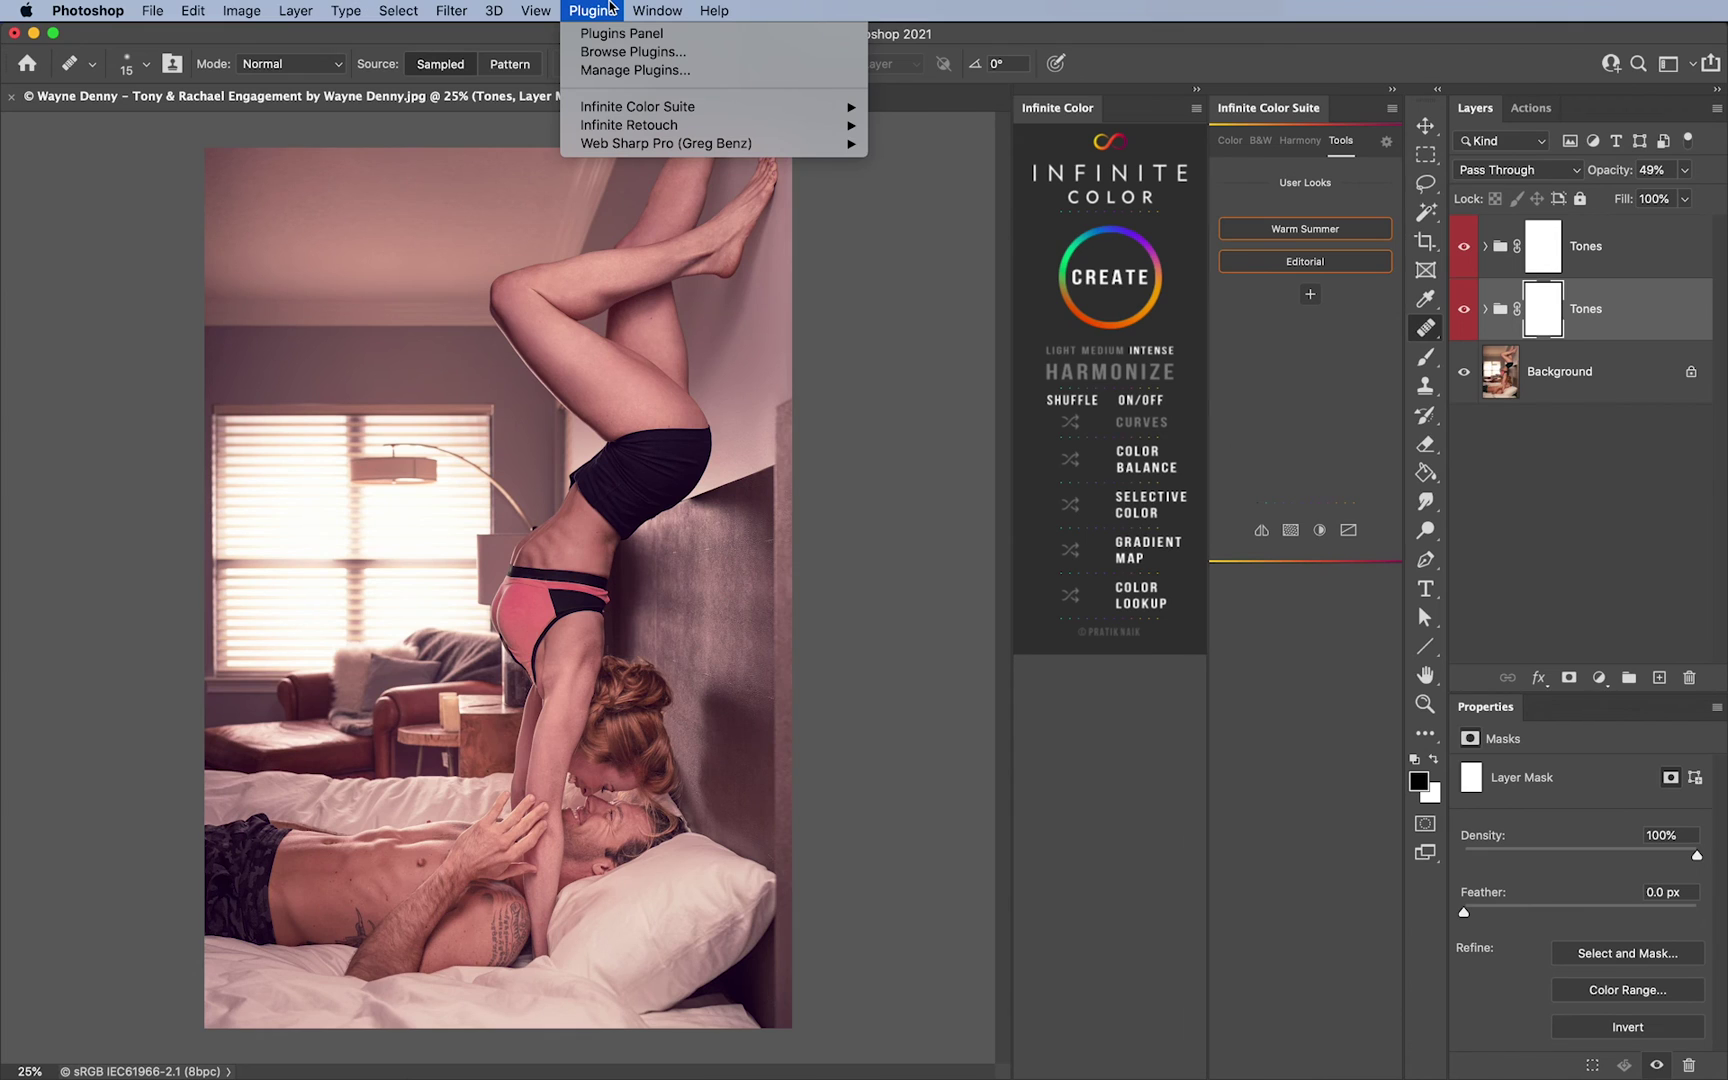
mouse_move(618, 108)
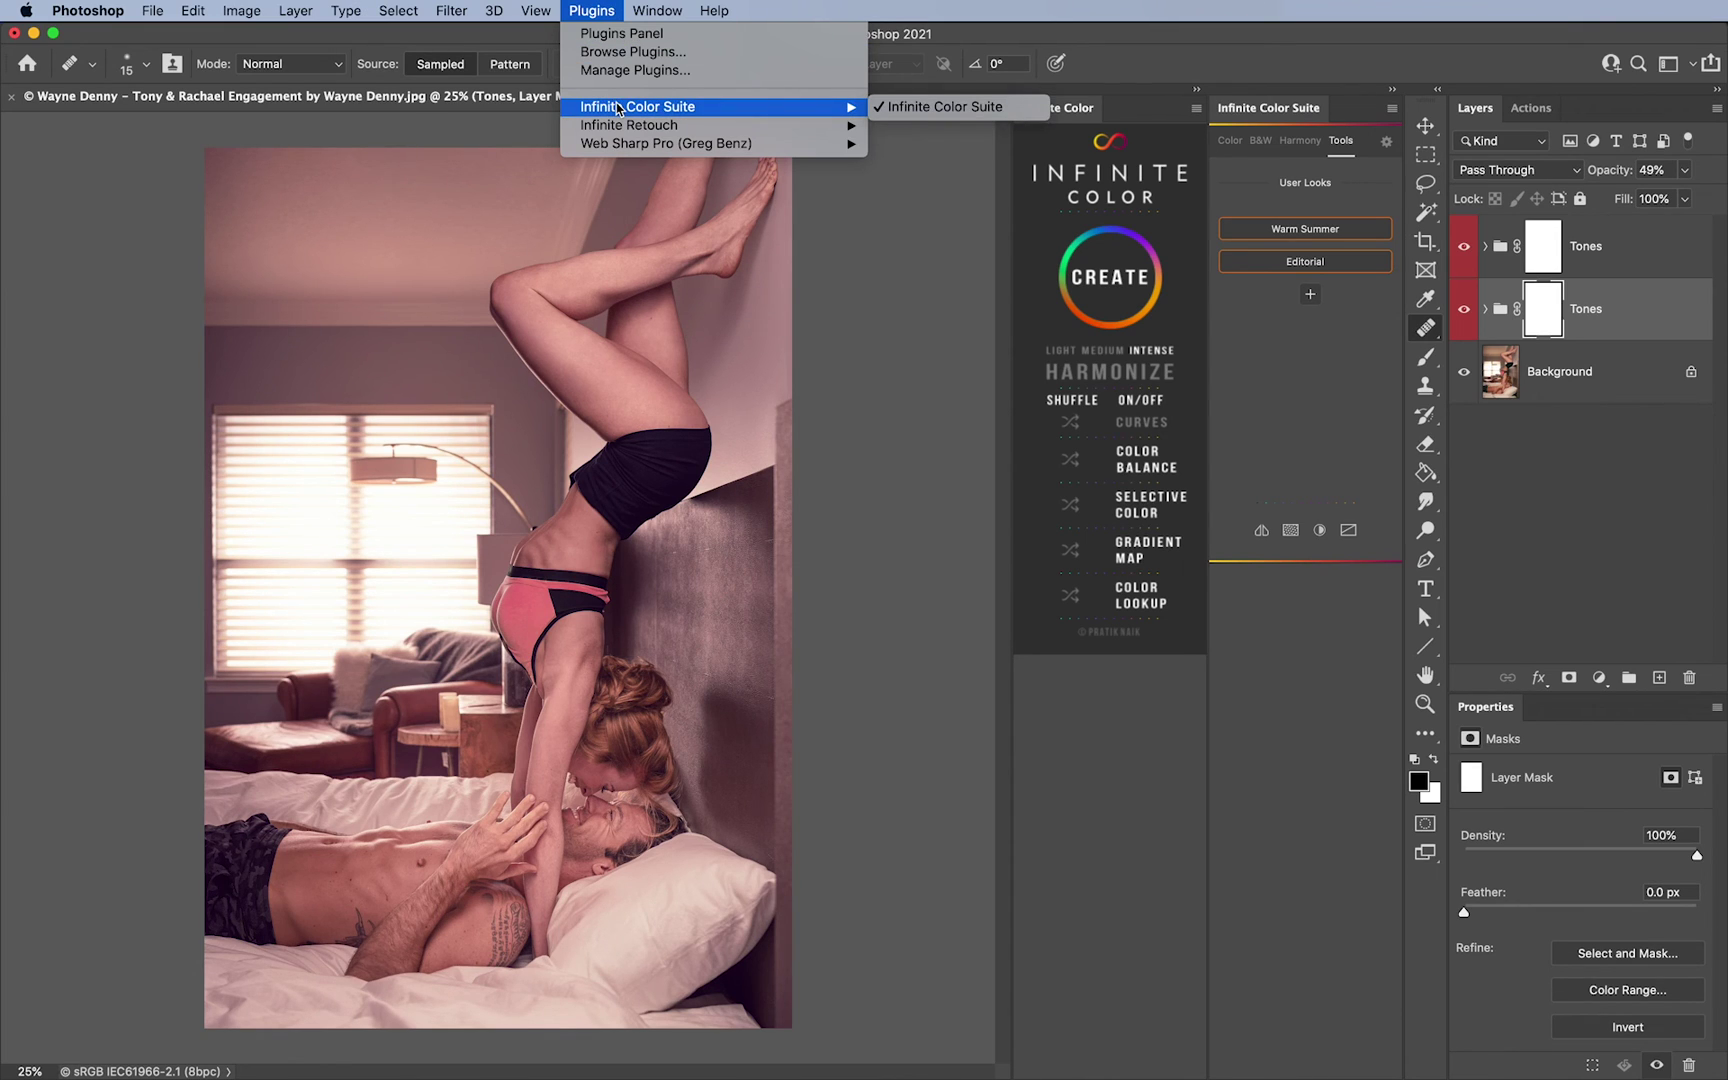
left_click(869, 298)
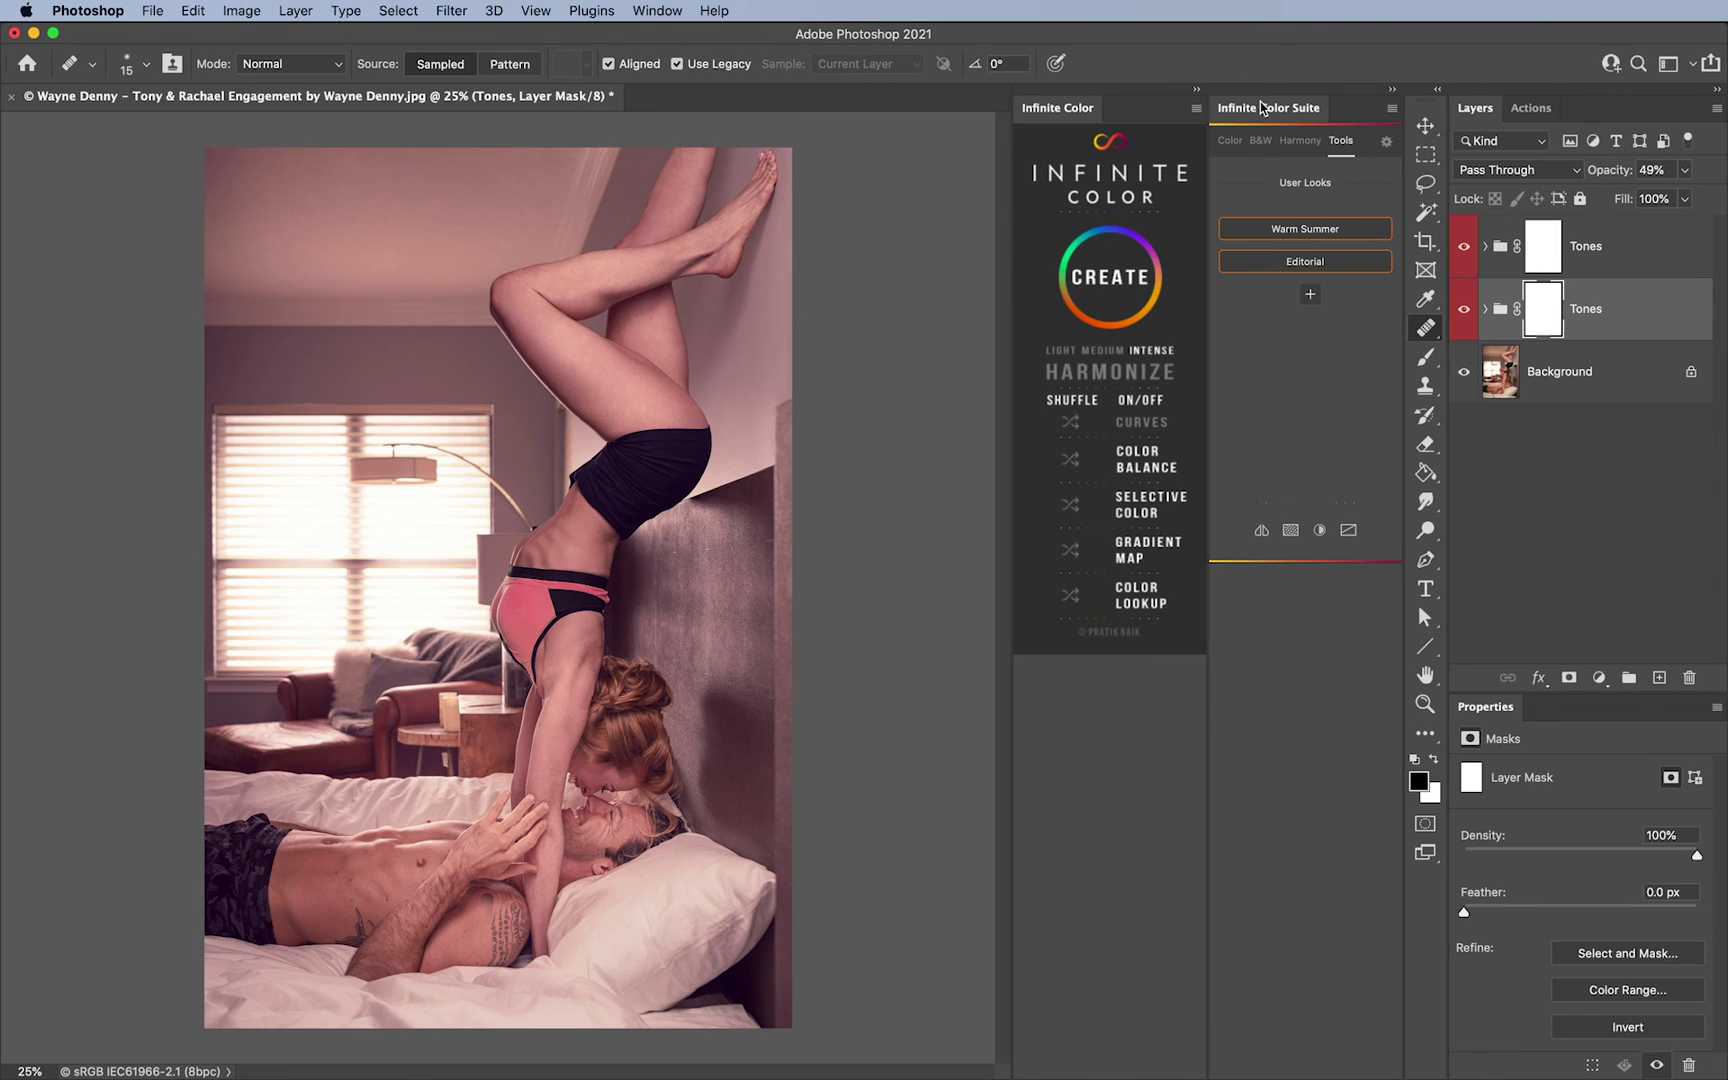
Preview the suite's backup, import and reset settings, then return to its Color section
left_click(1383, 145)
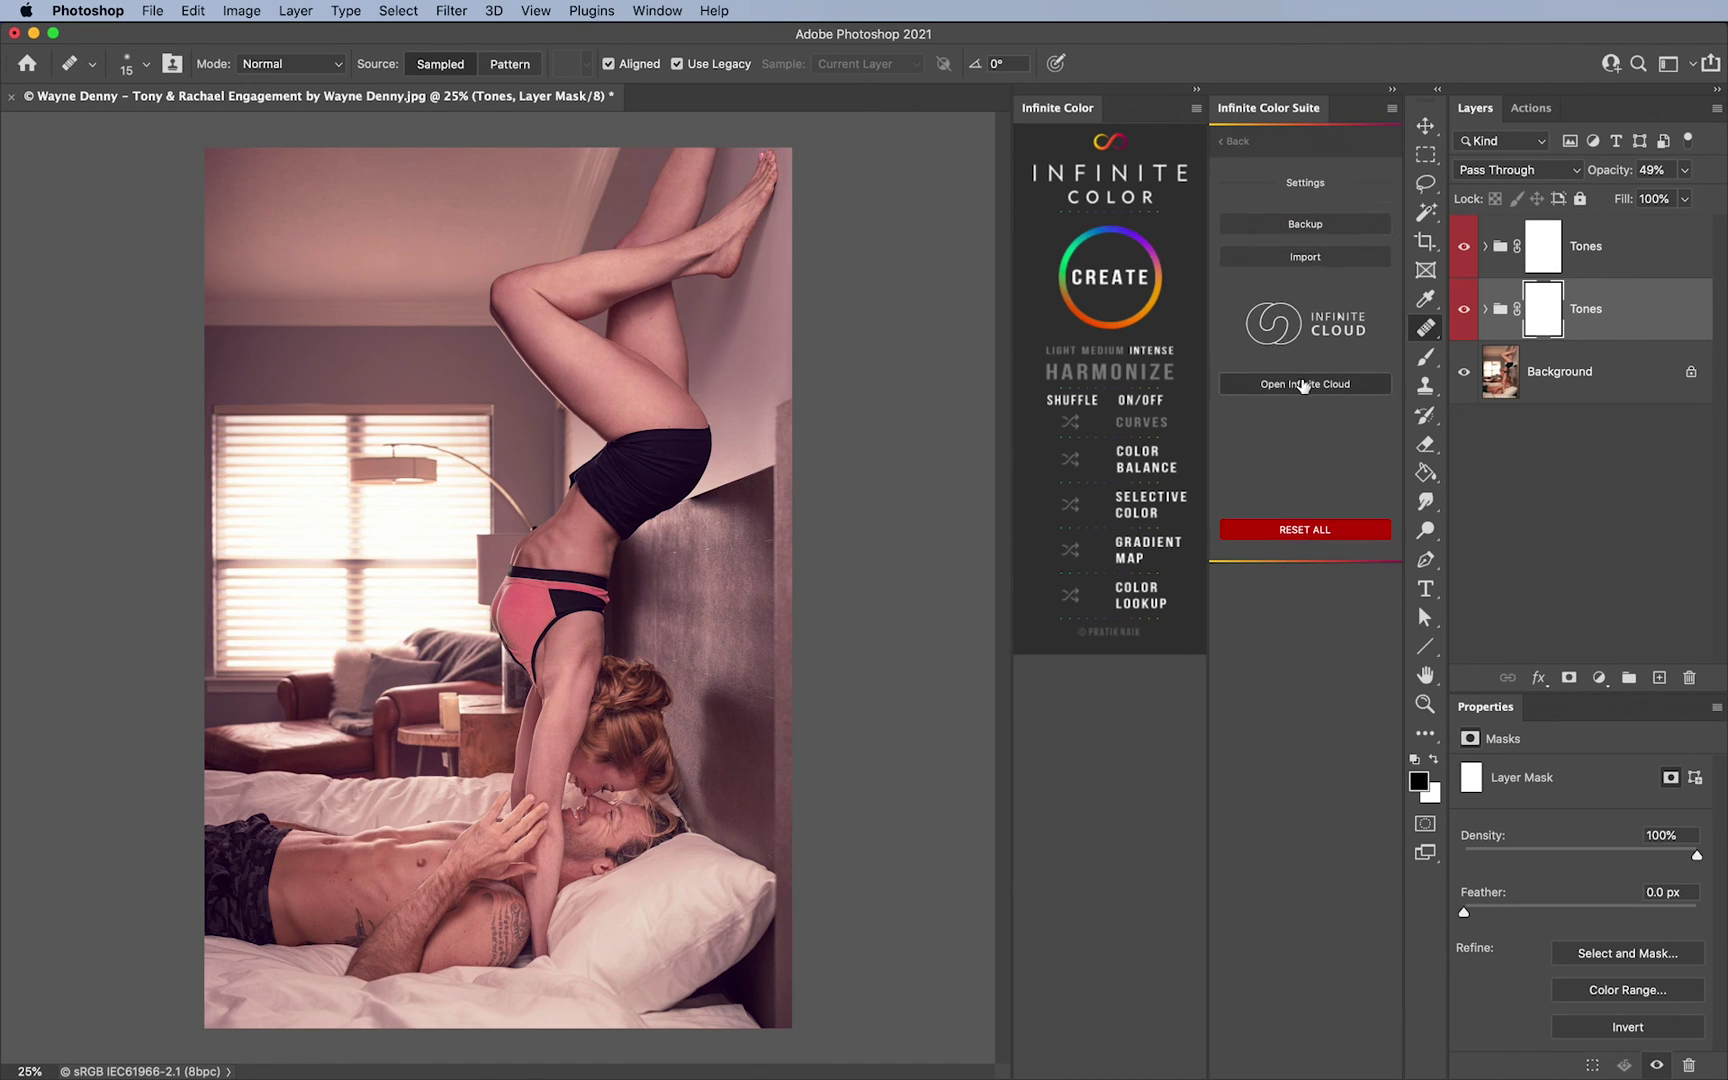
left_click(1238, 143)
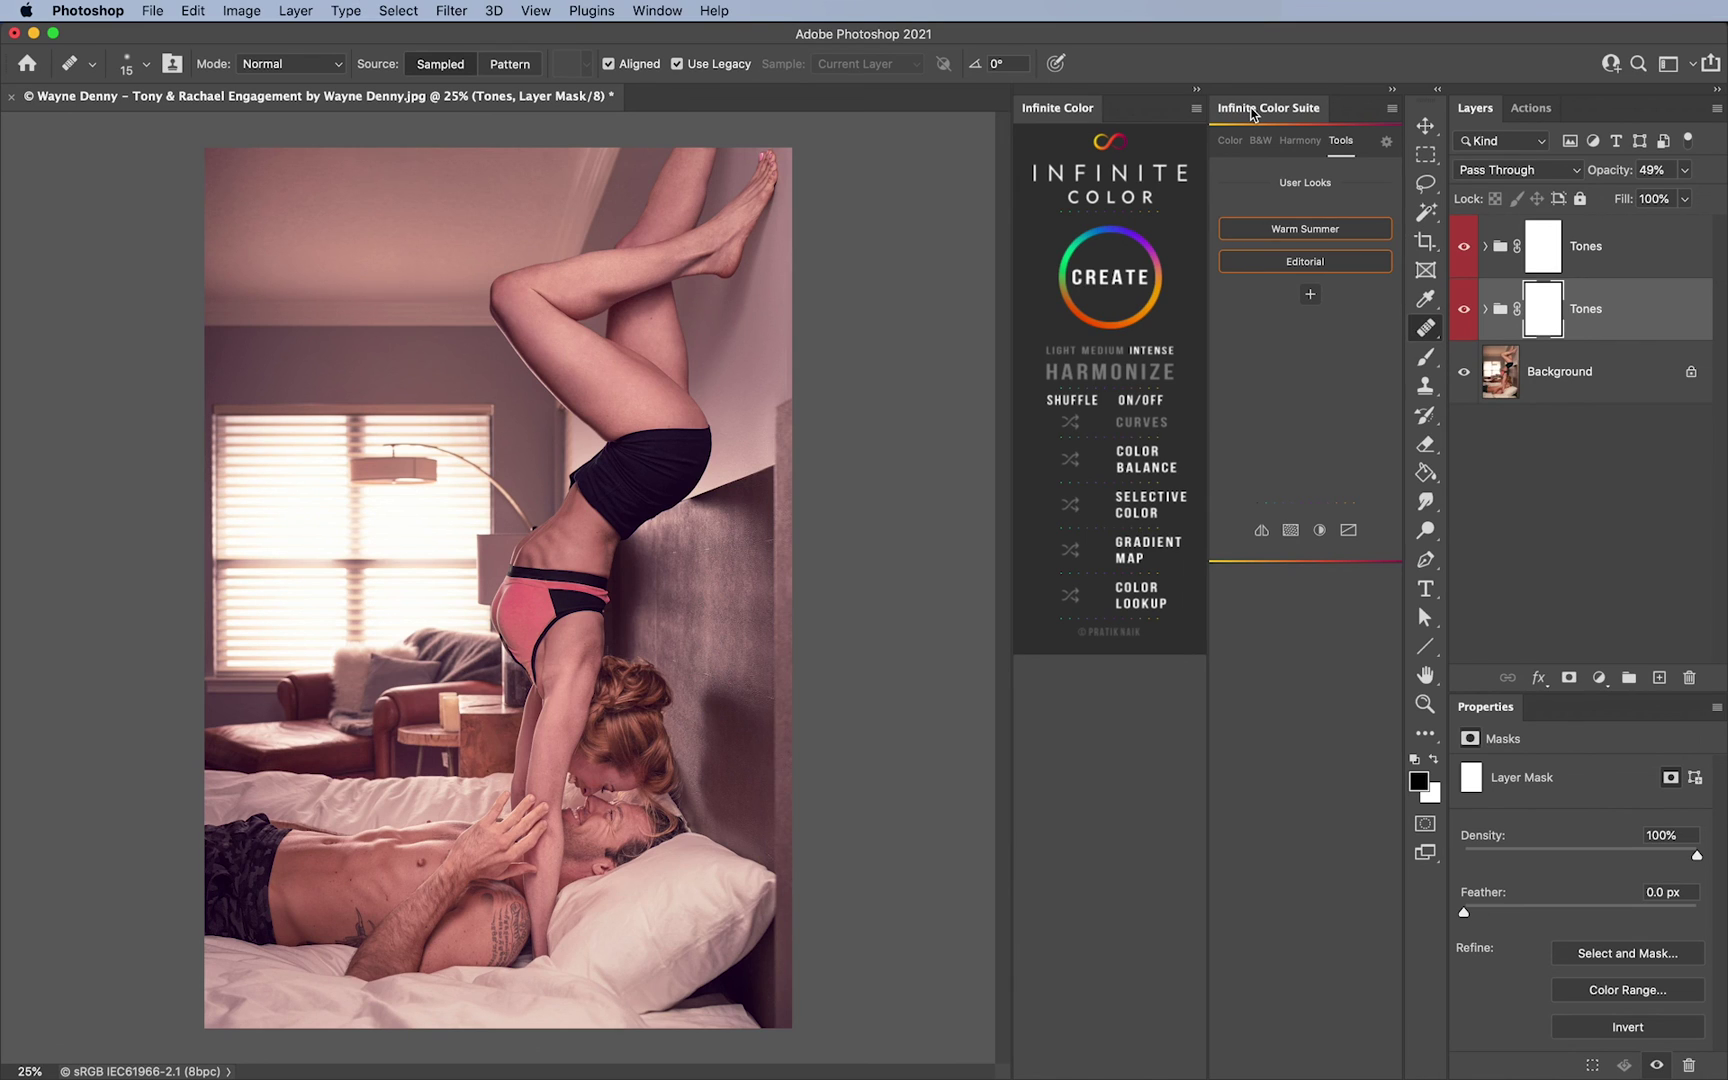
left_click(1230, 141)
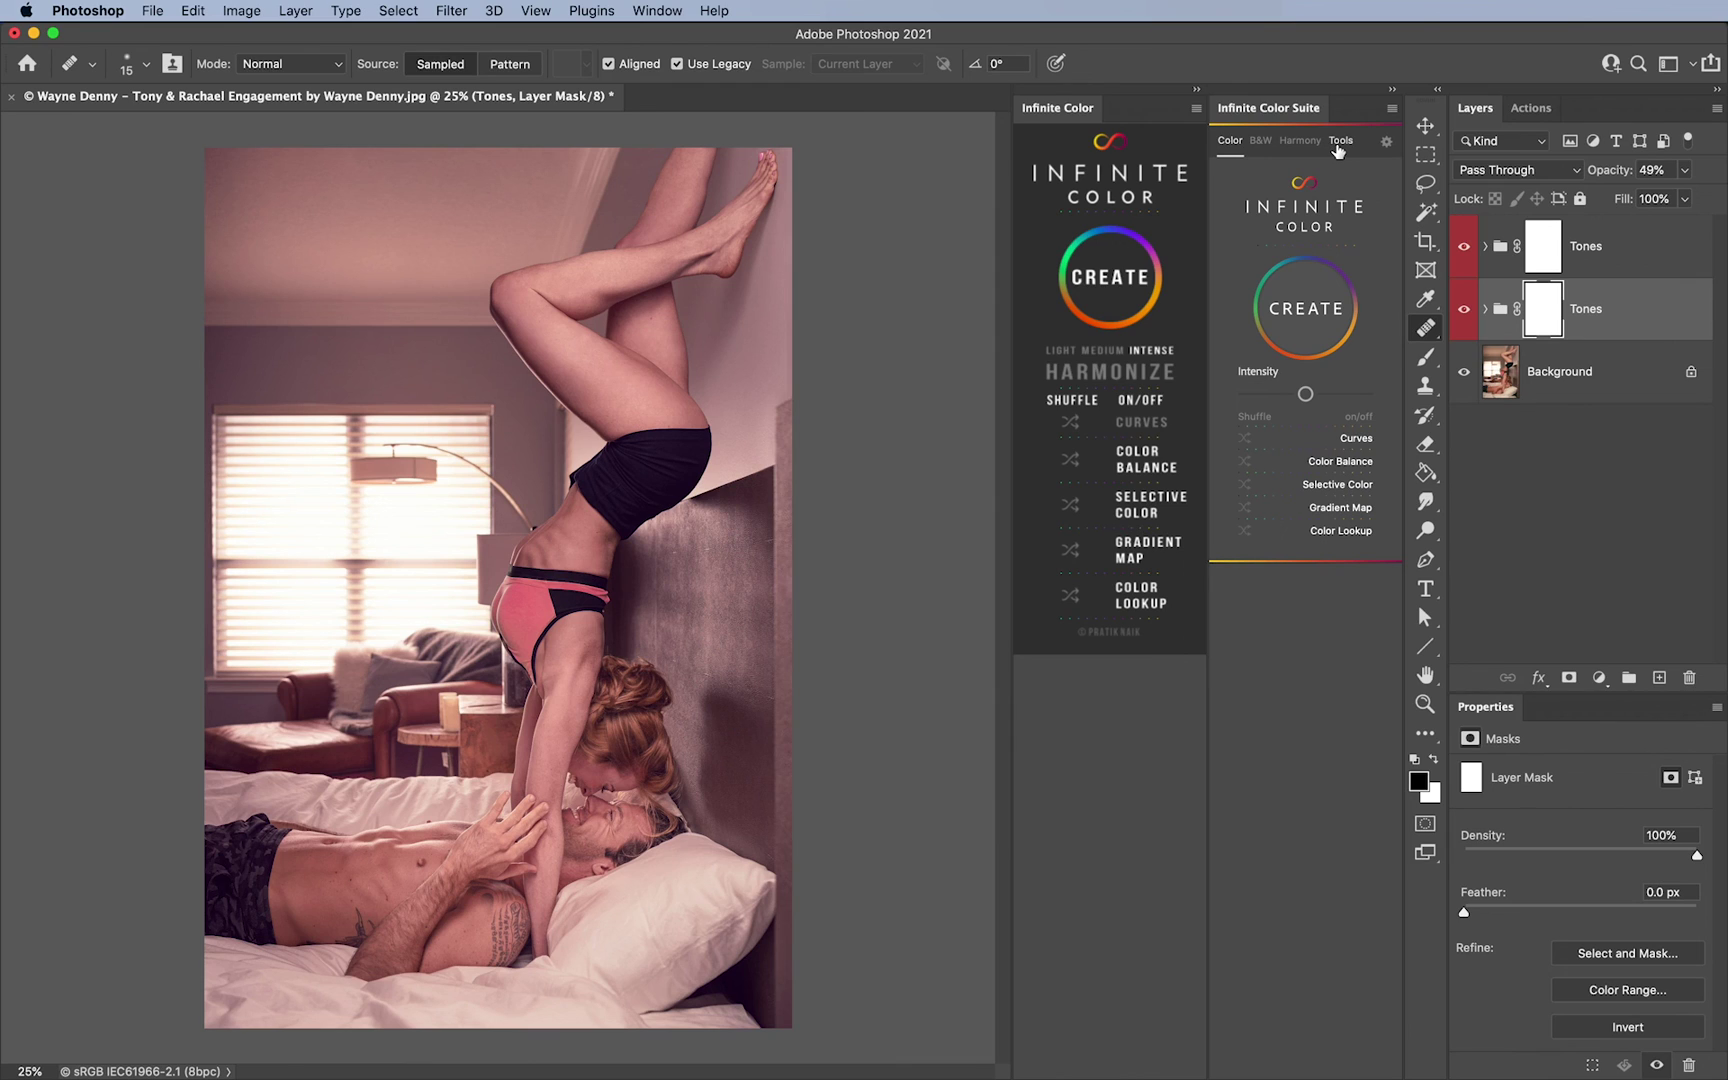
left_click(592, 11)
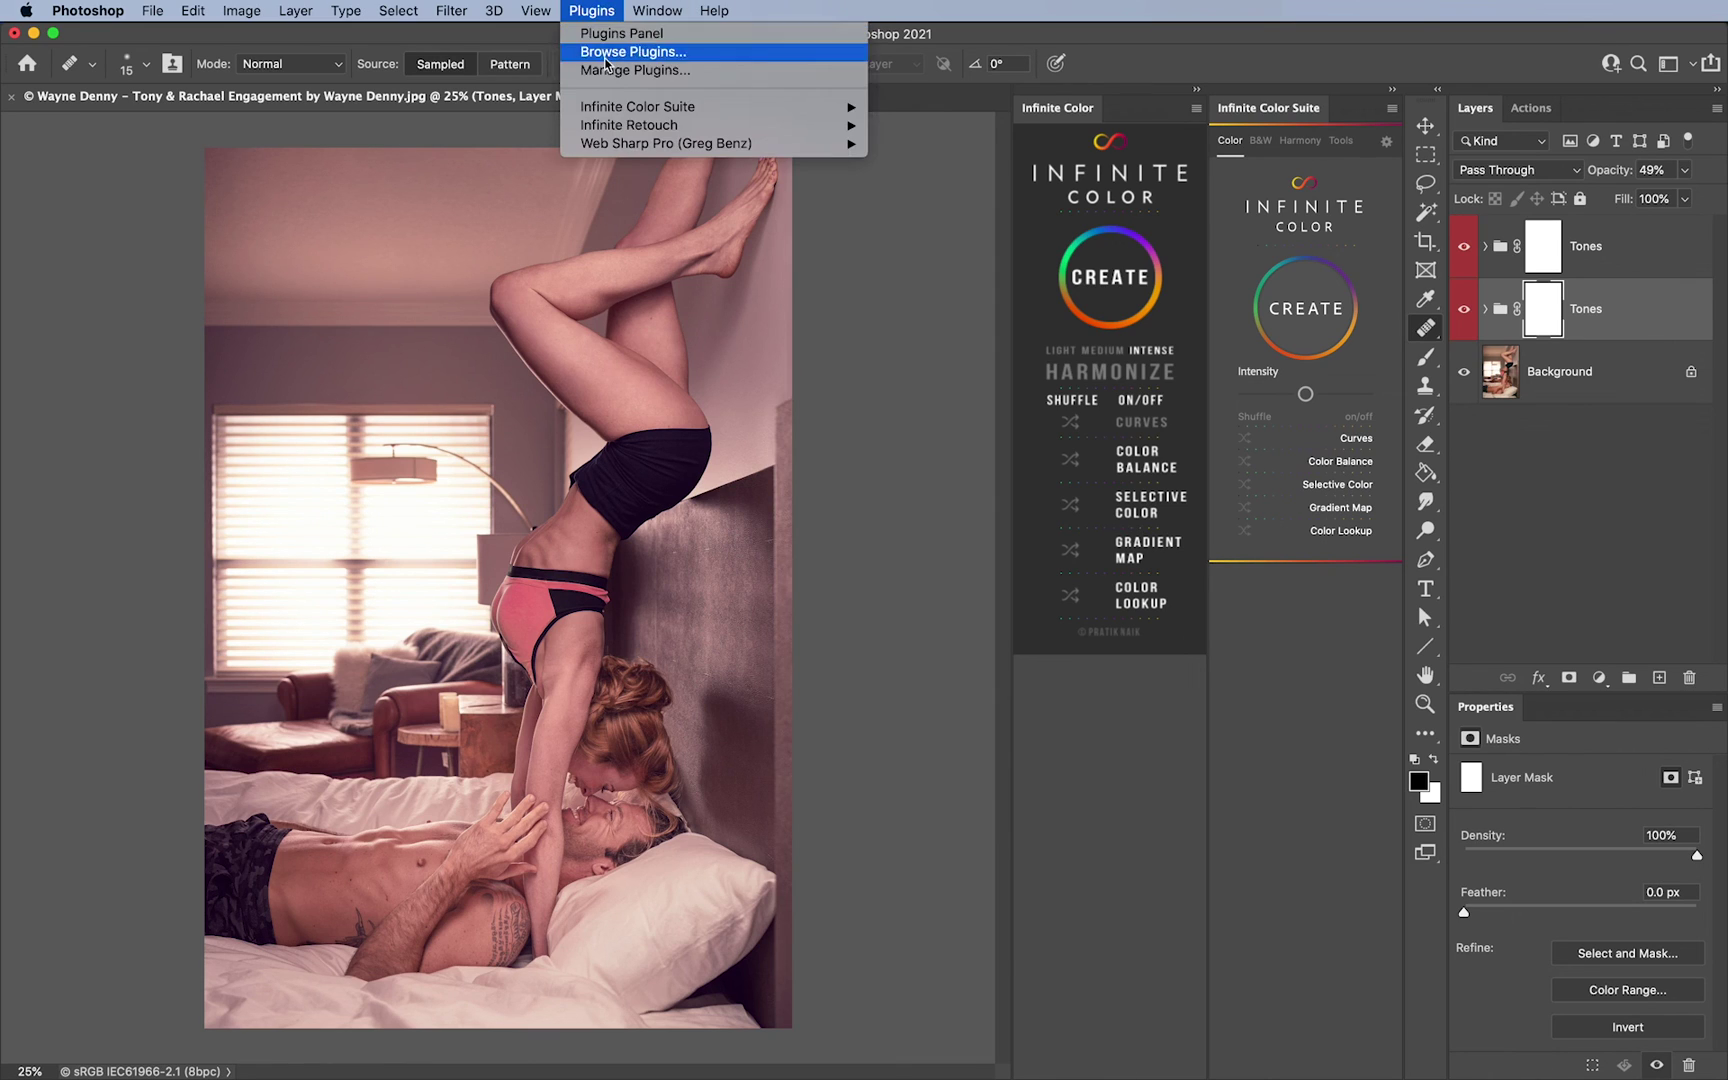
mouse_move(612, 108)
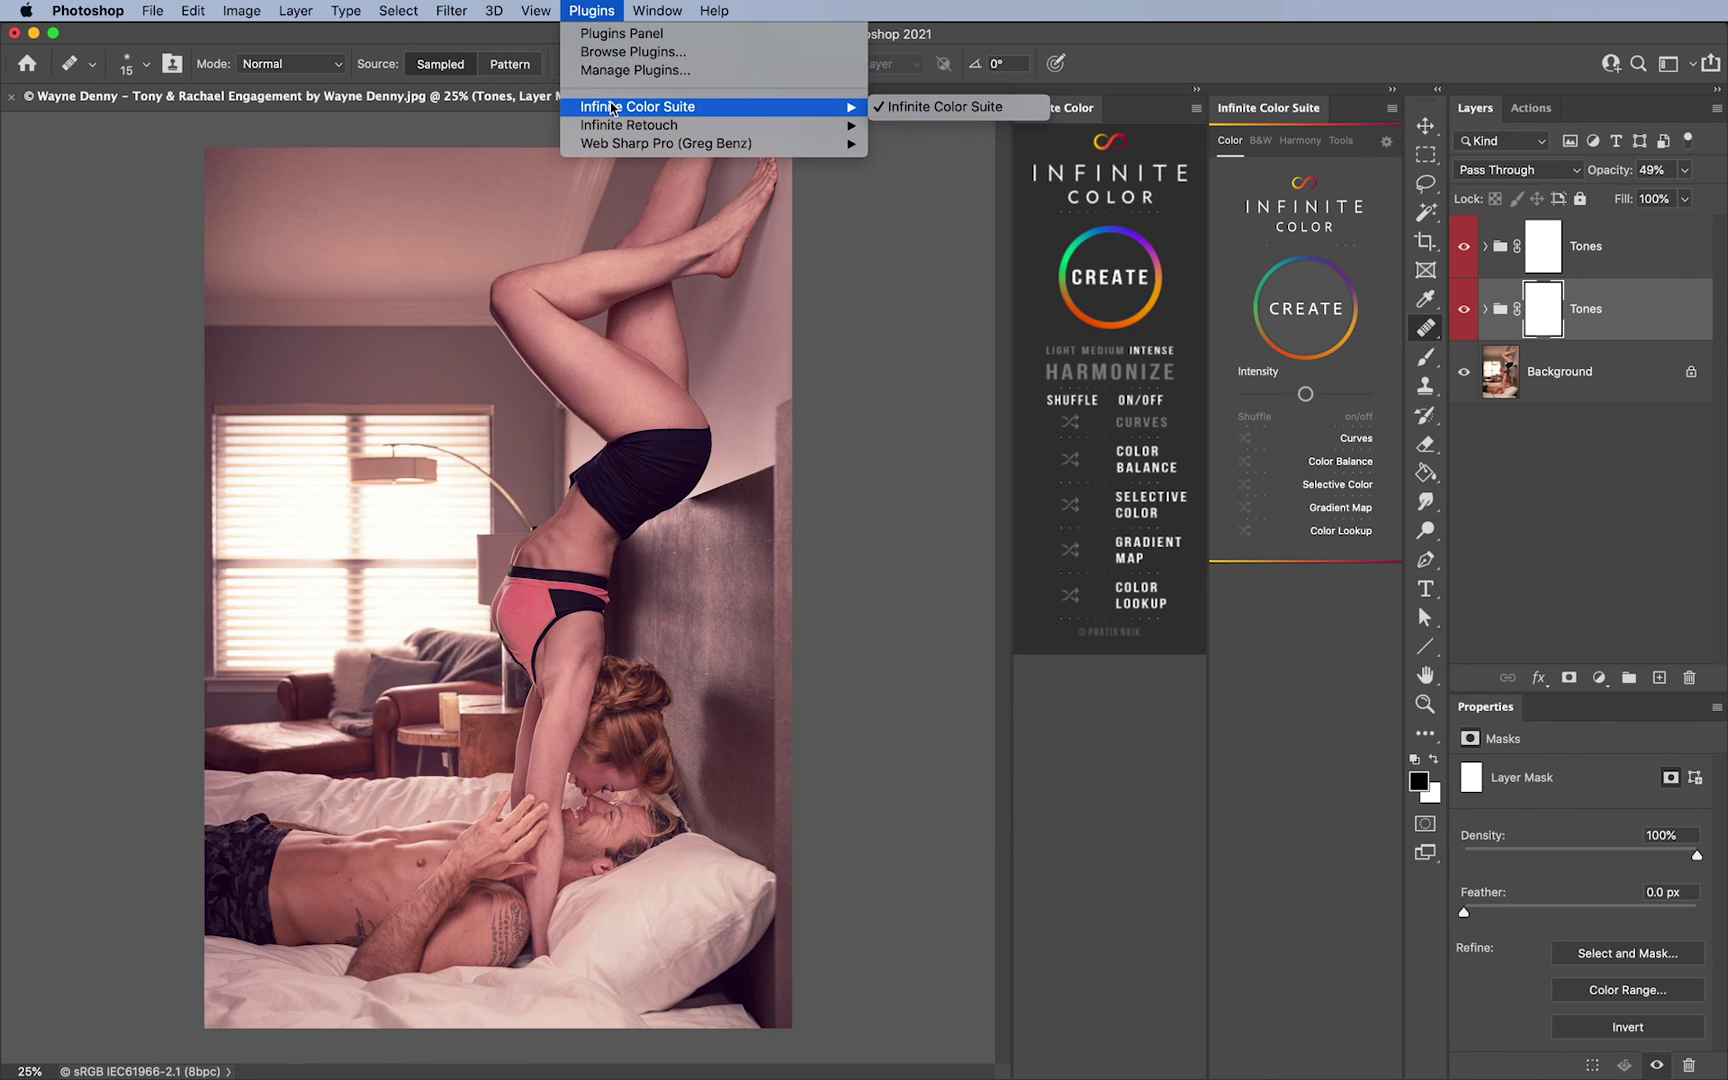
mouse_move(658, 11)
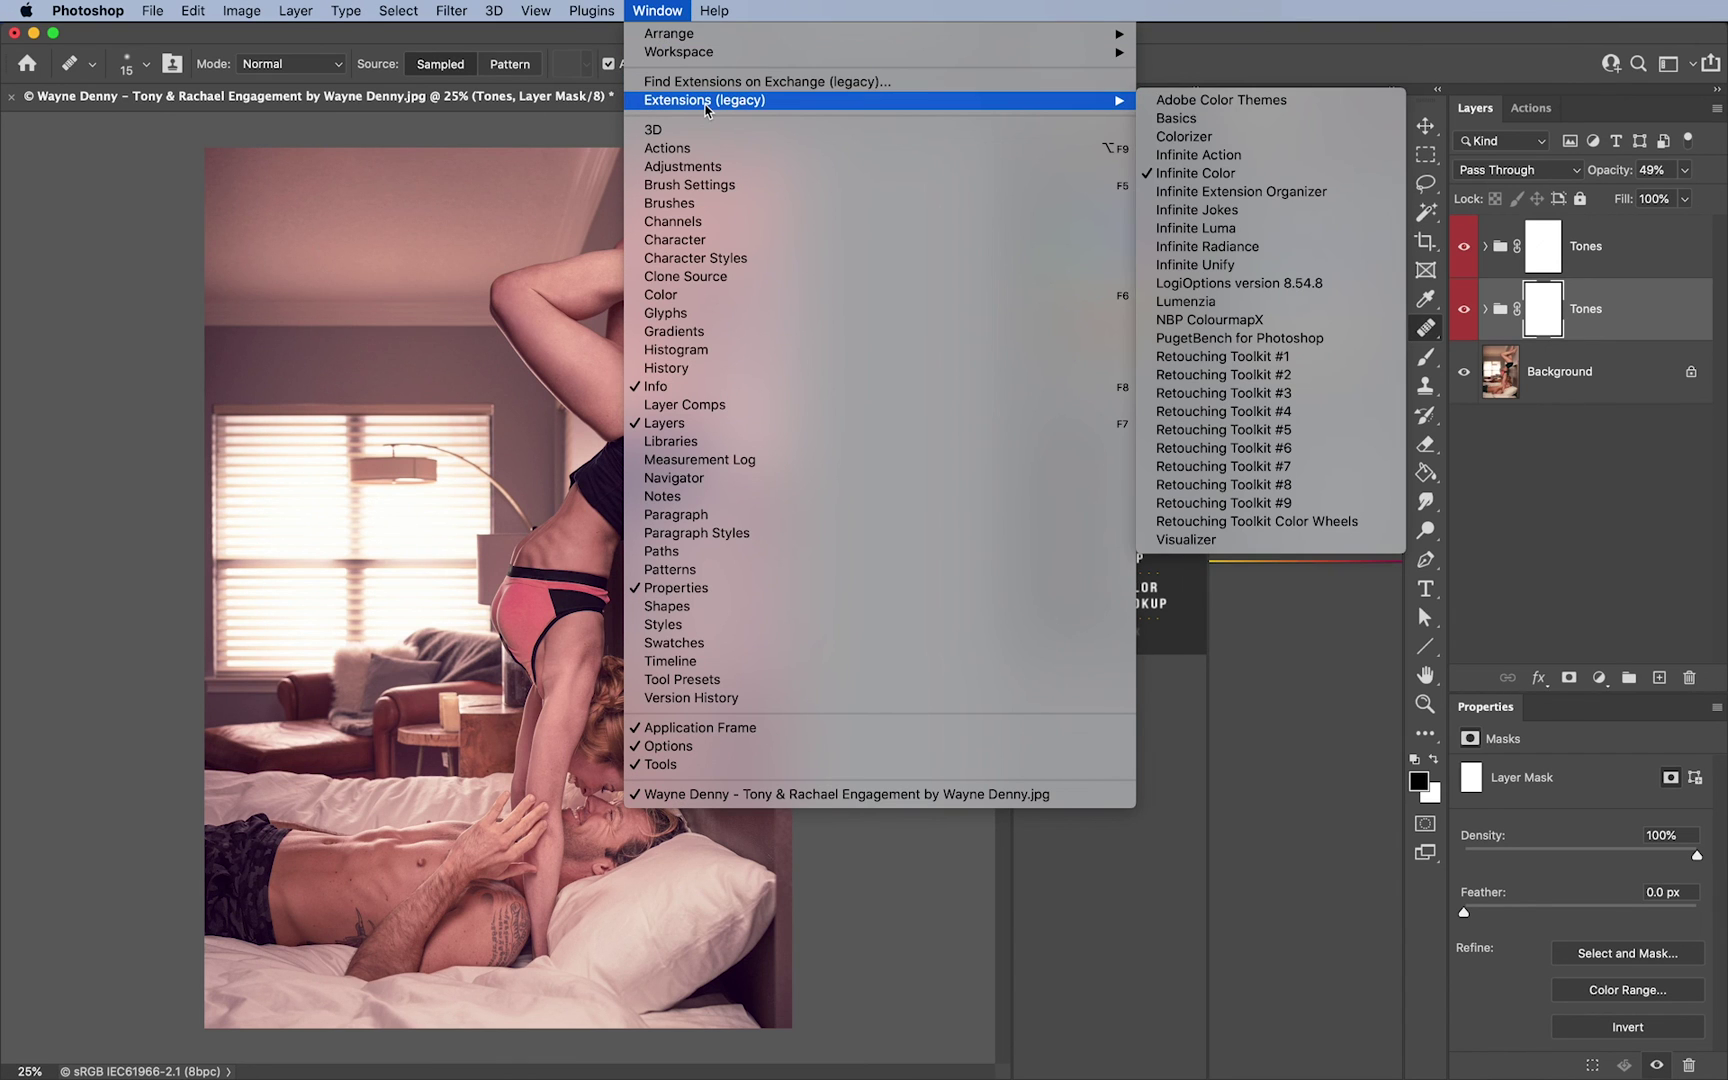
left_click(1246, 64)
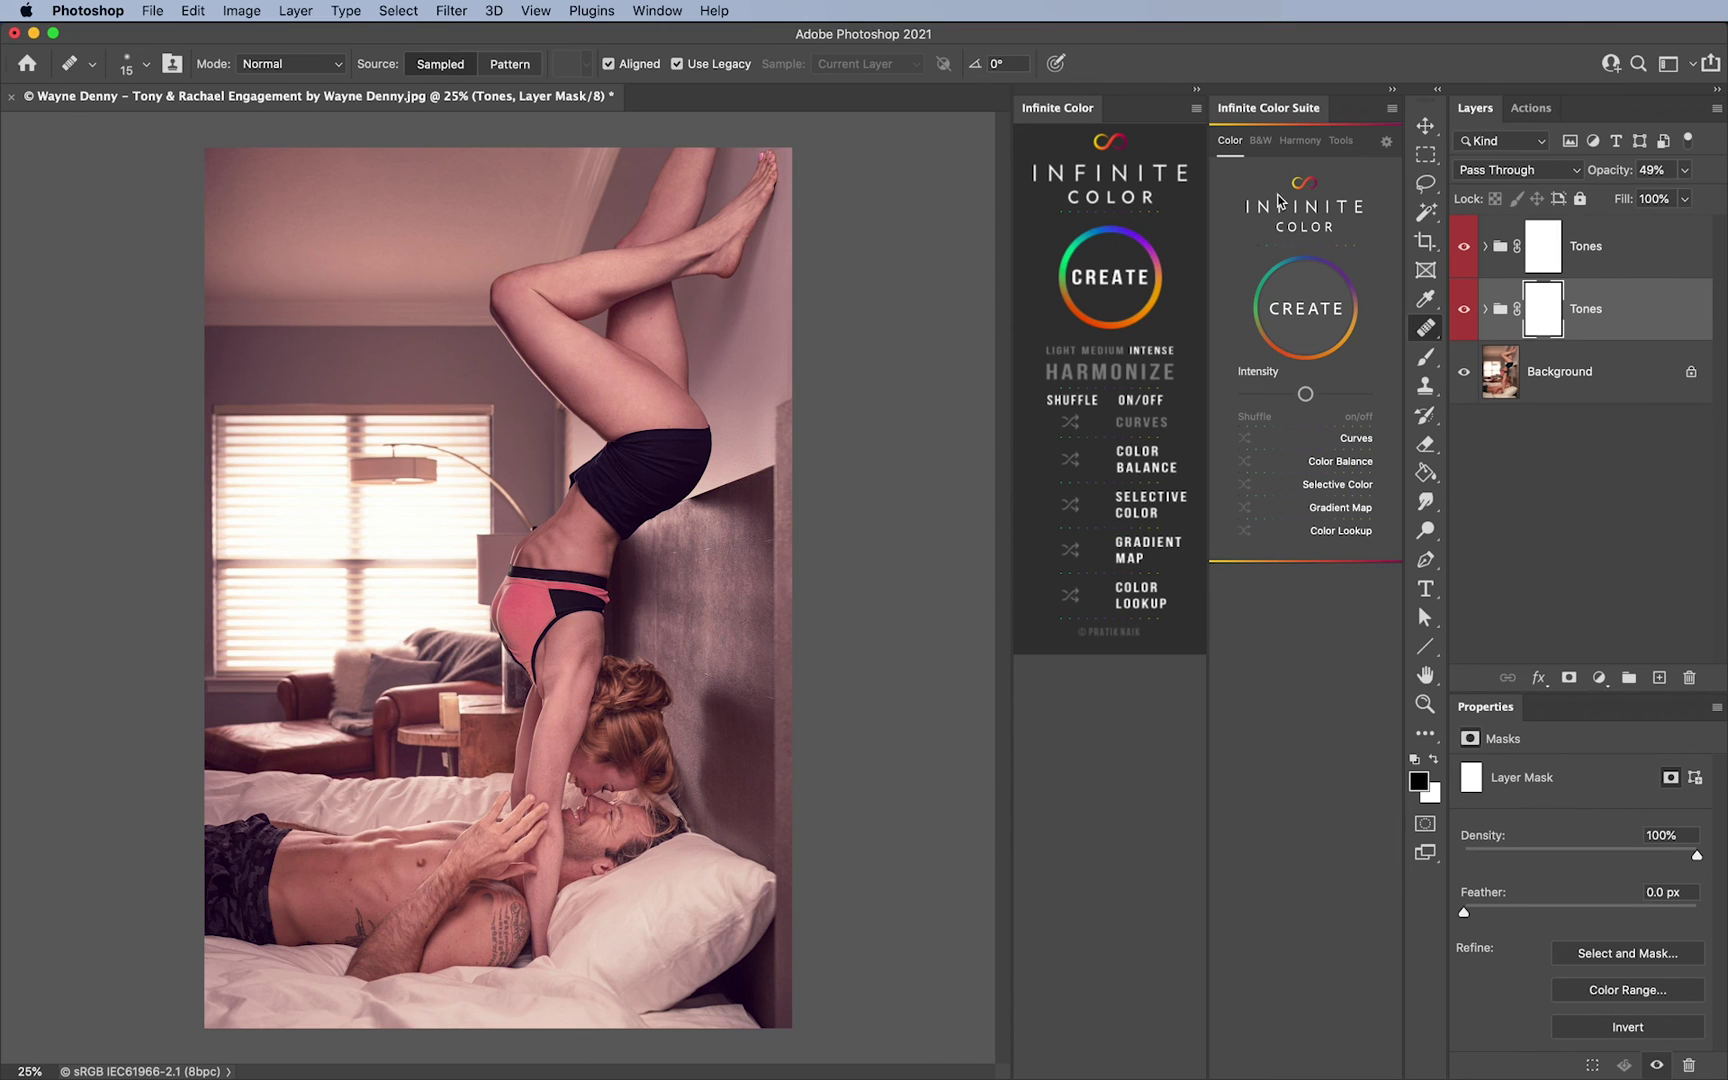
Drag the Infinite Color Suite panel out of the dock so it floats over the canvas
left_click_drag(1294, 110, 1076, 155)
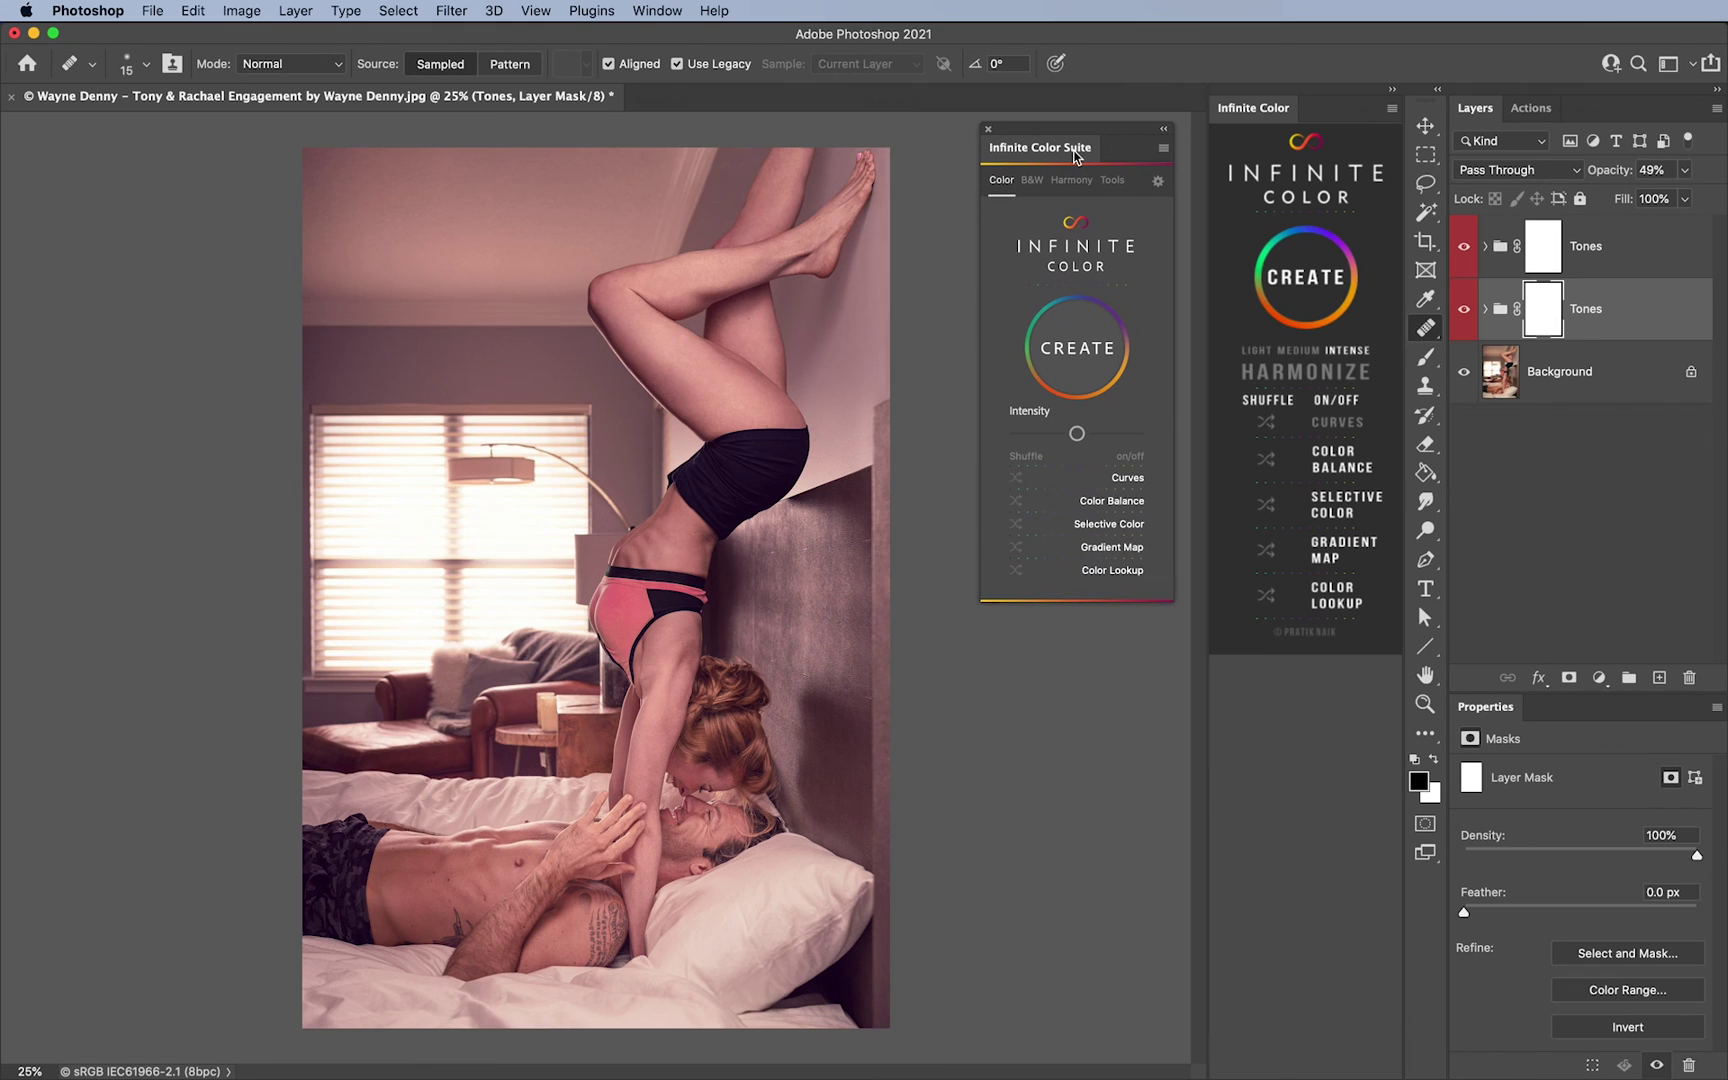